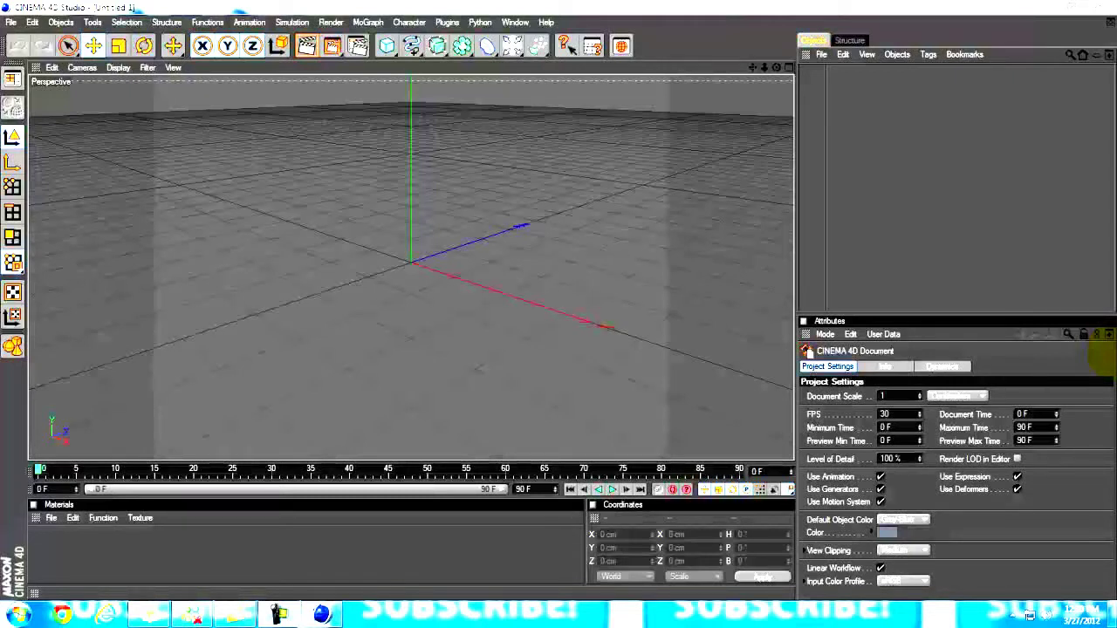
- Set the render output size to 1280 x 720
click(357, 46)
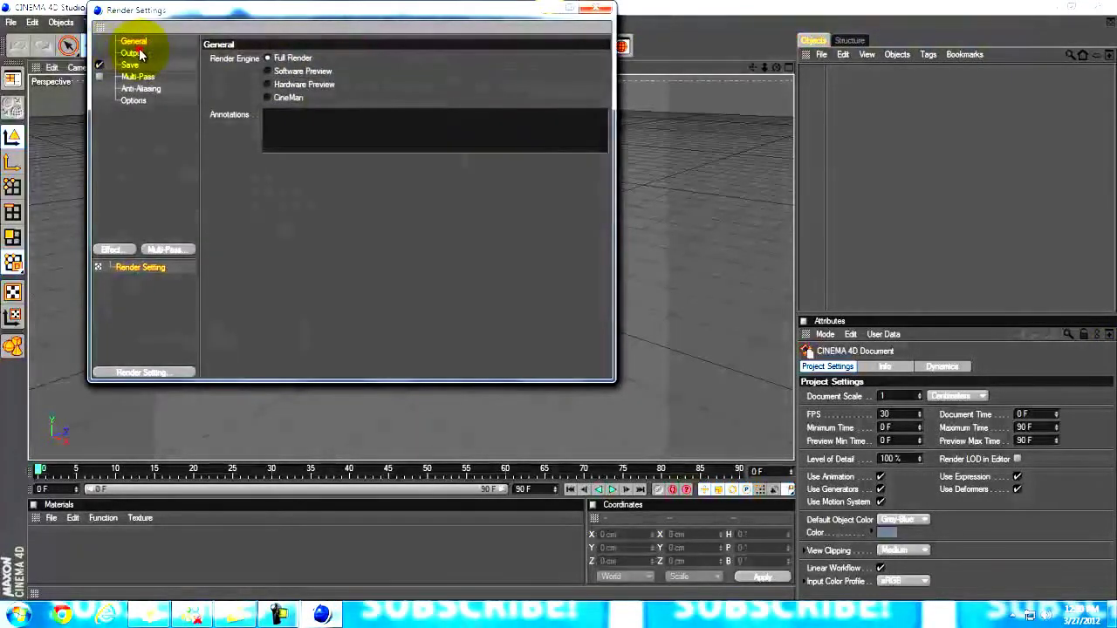
click(132, 53)
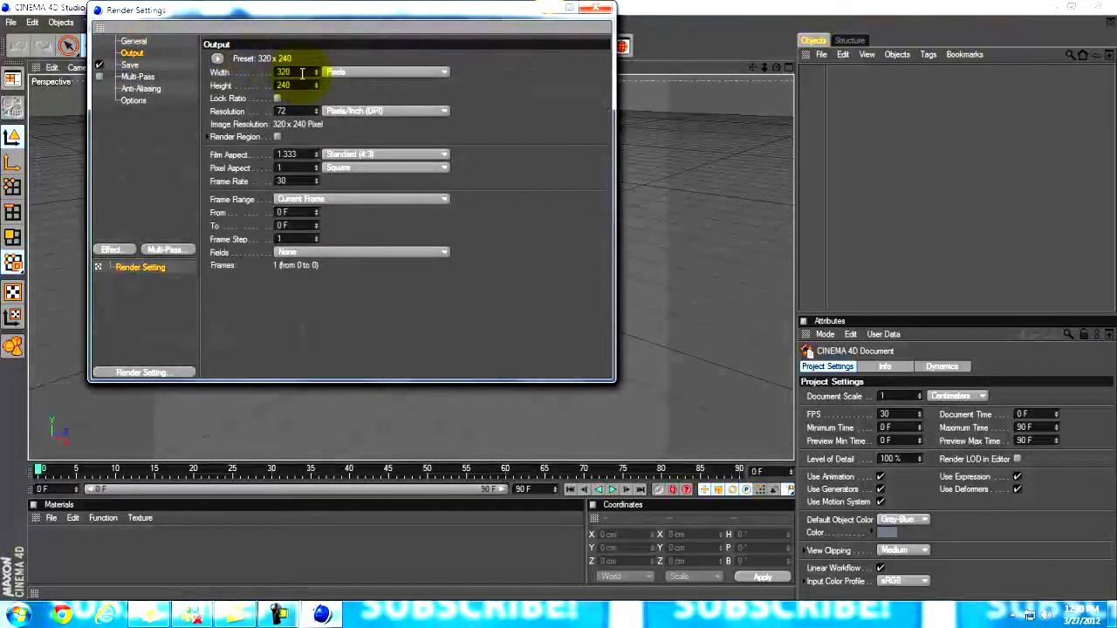
drag(302, 73, 272, 72)
text(1280)
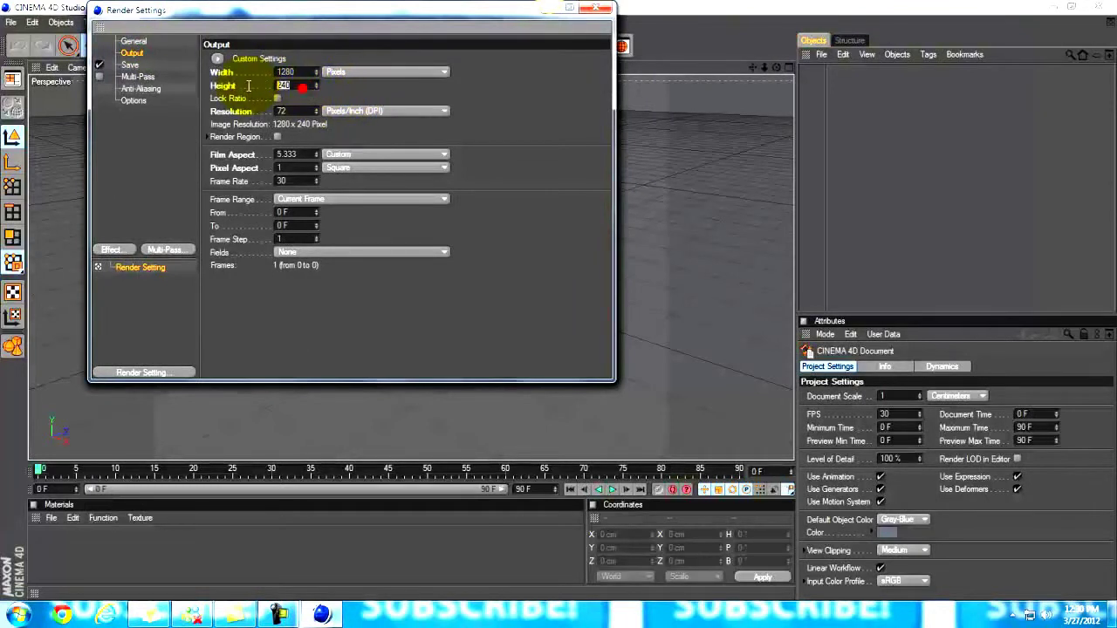
drag(302, 85, 247, 91)
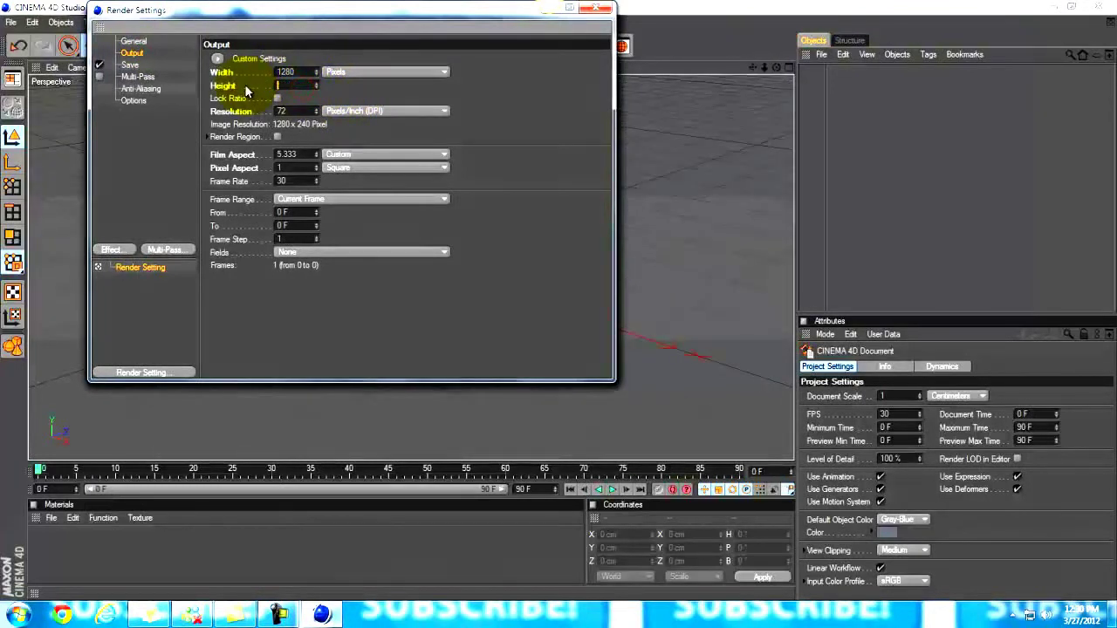
text(720)
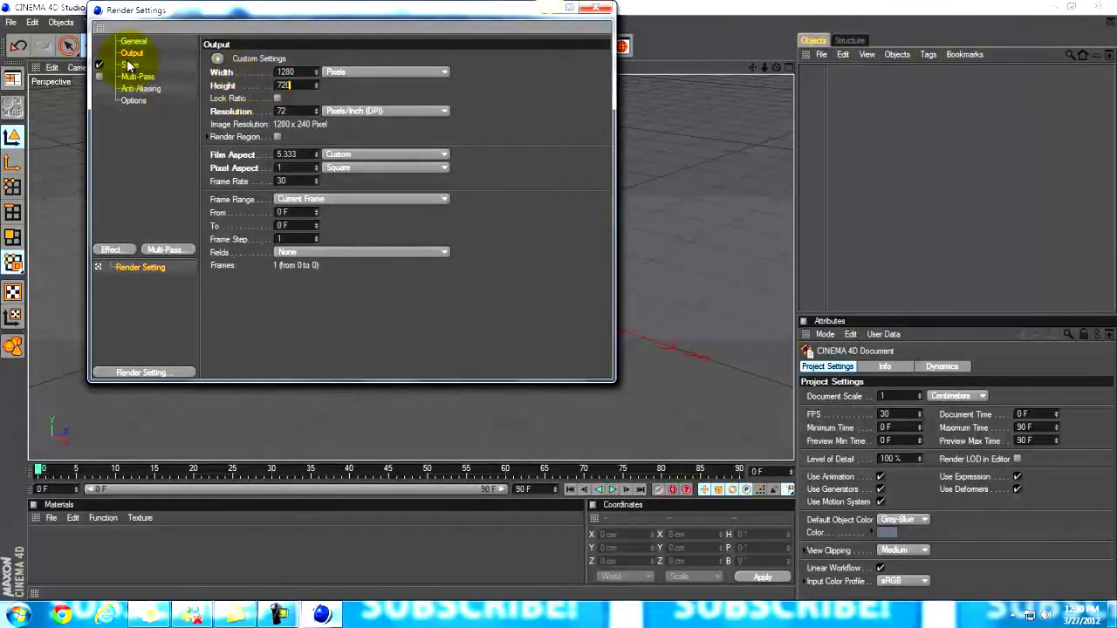
- Save renders as AVI Movie compressed with the Intel IYUV codec
click(129, 66)
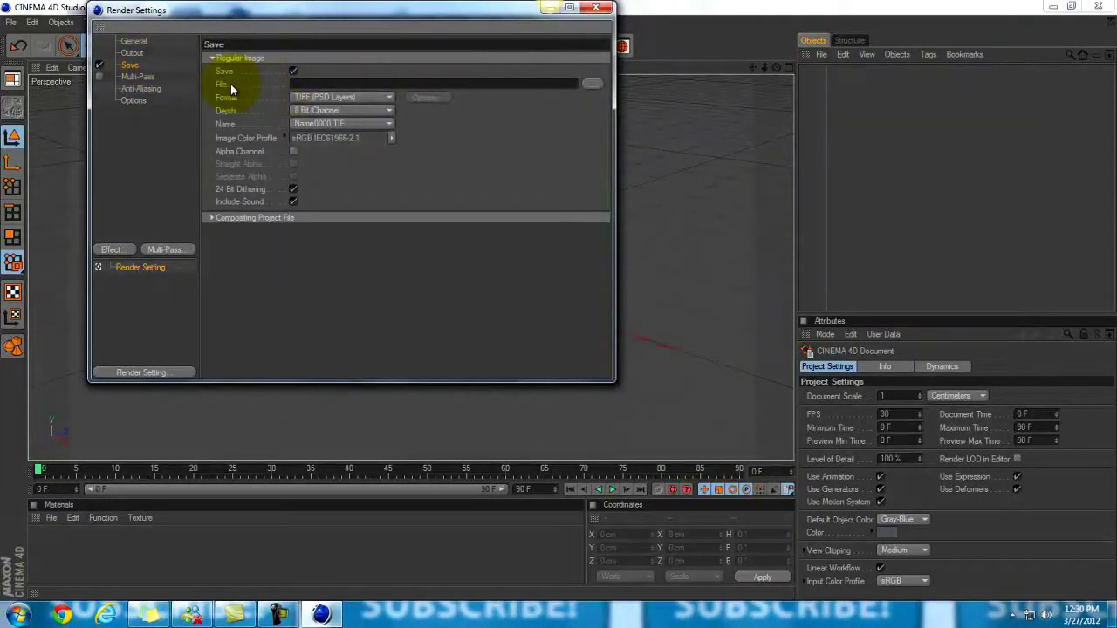
click(592, 83)
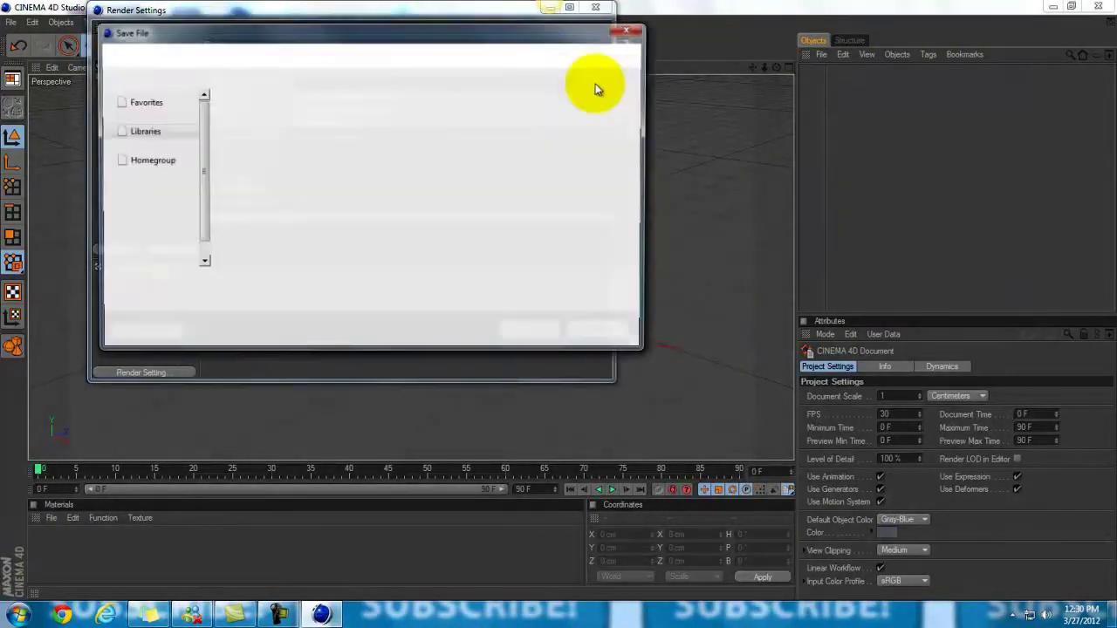
click(630, 32)
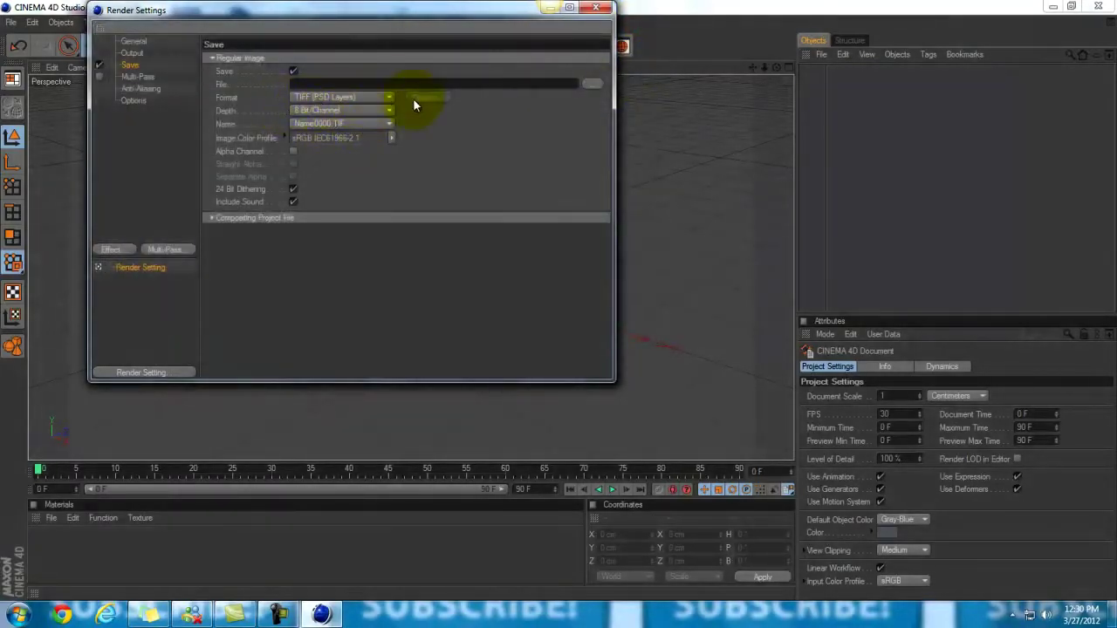
click(390, 97)
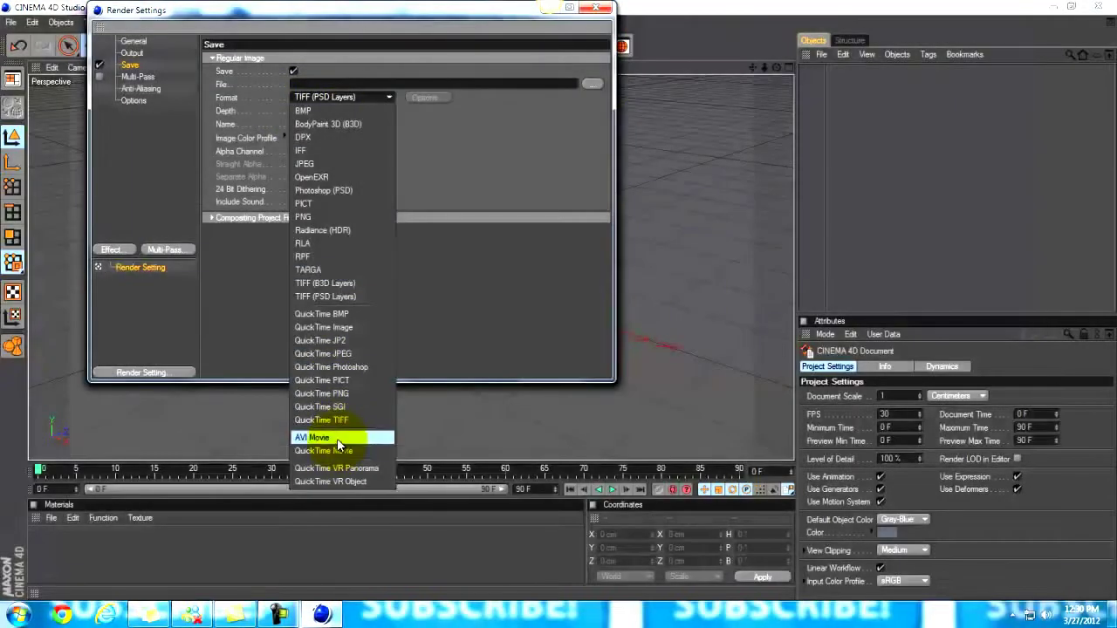
click(339, 438)
click(428, 97)
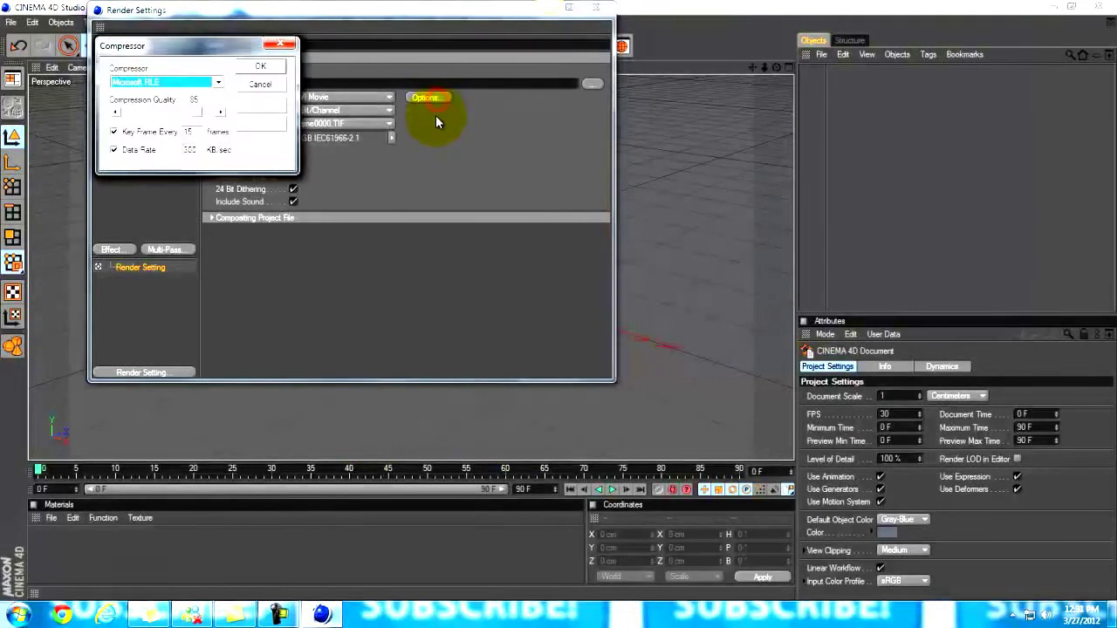
click(214, 82)
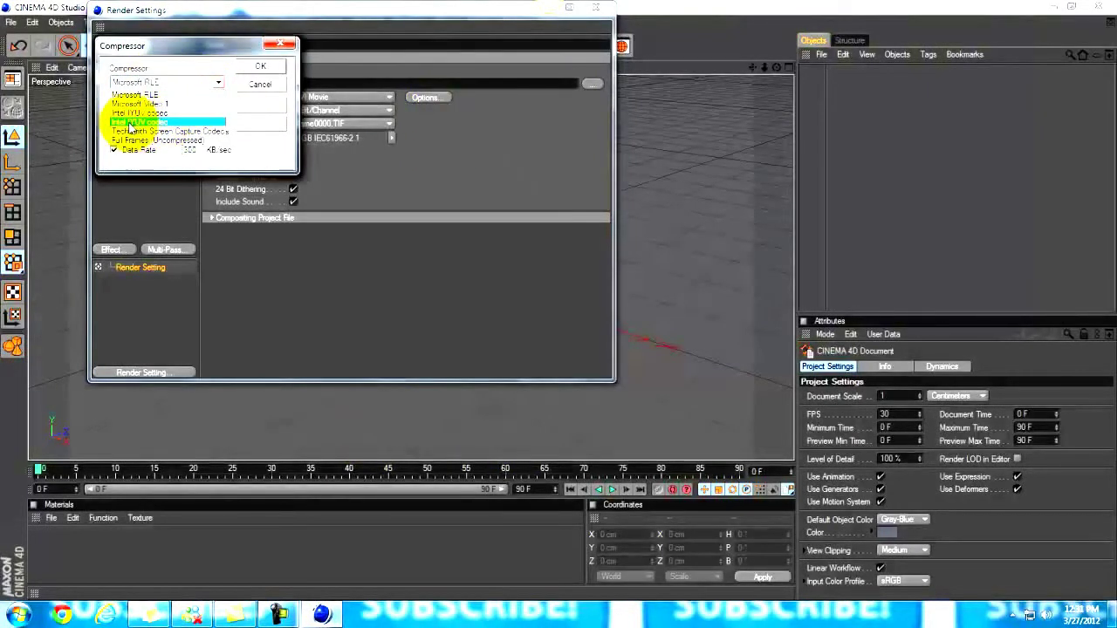
click(156, 123)
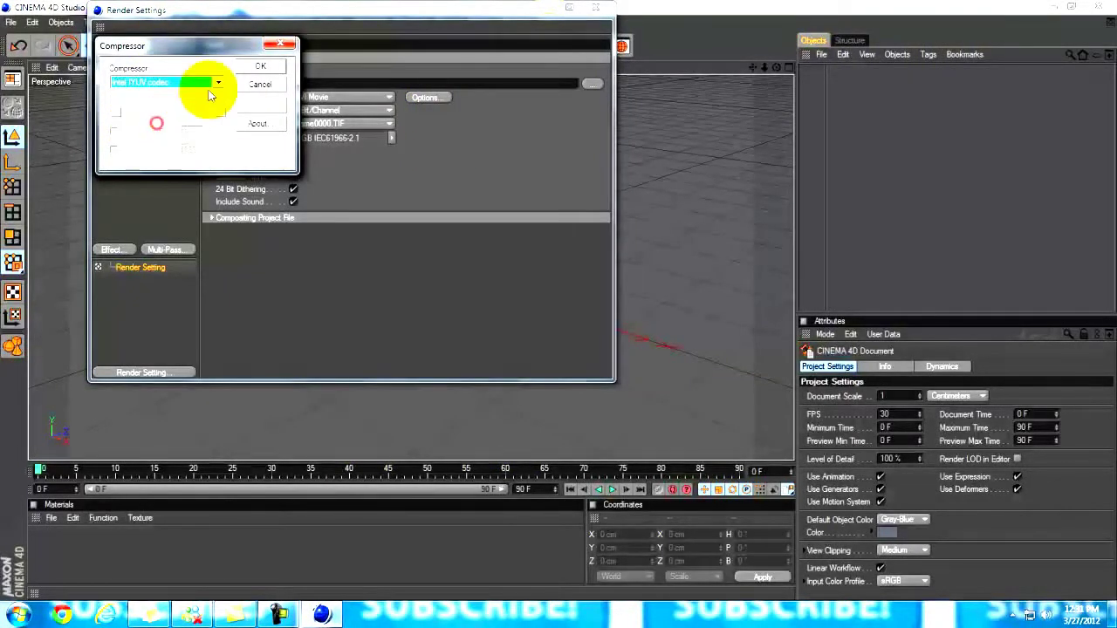
click(259, 67)
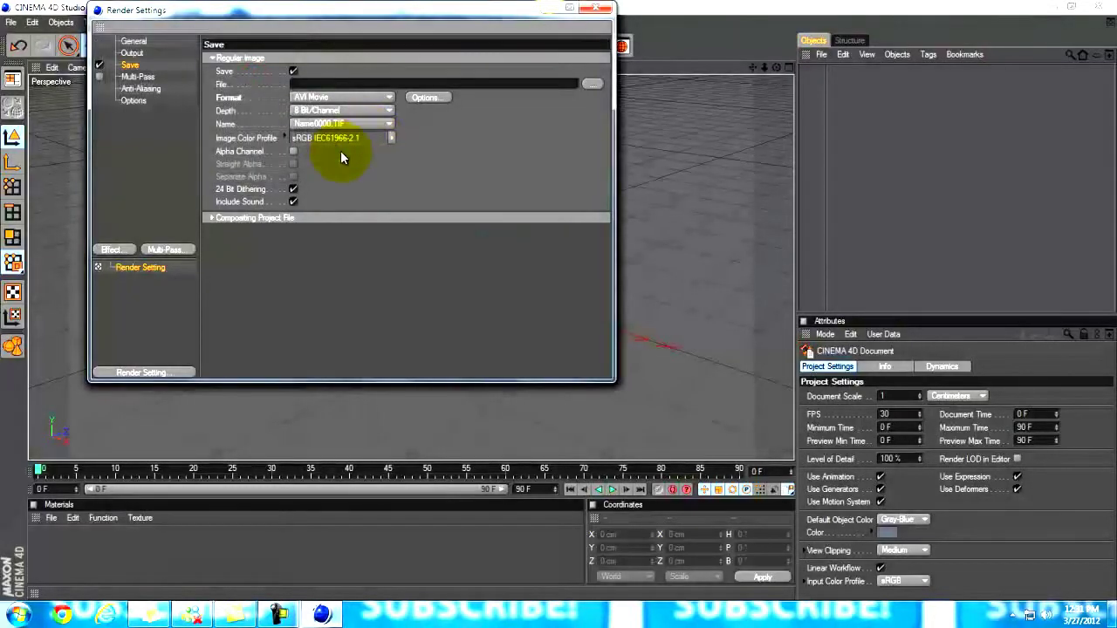
- Set anti-aliasing to Best with the Animation filter and close Render Settings
click(140, 89)
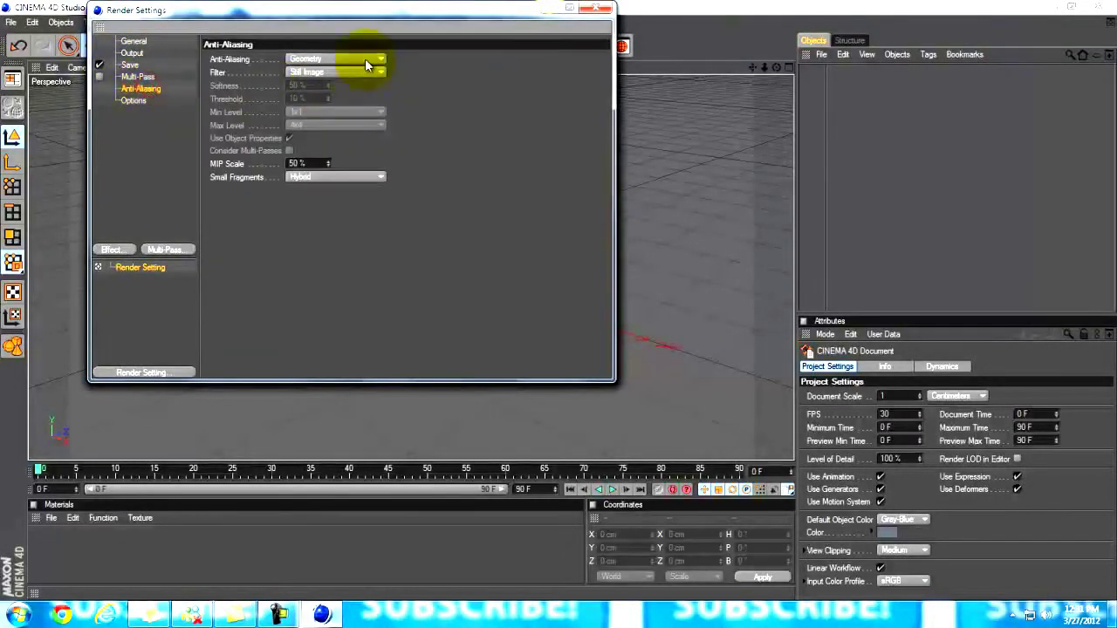
click(297, 60)
click(338, 98)
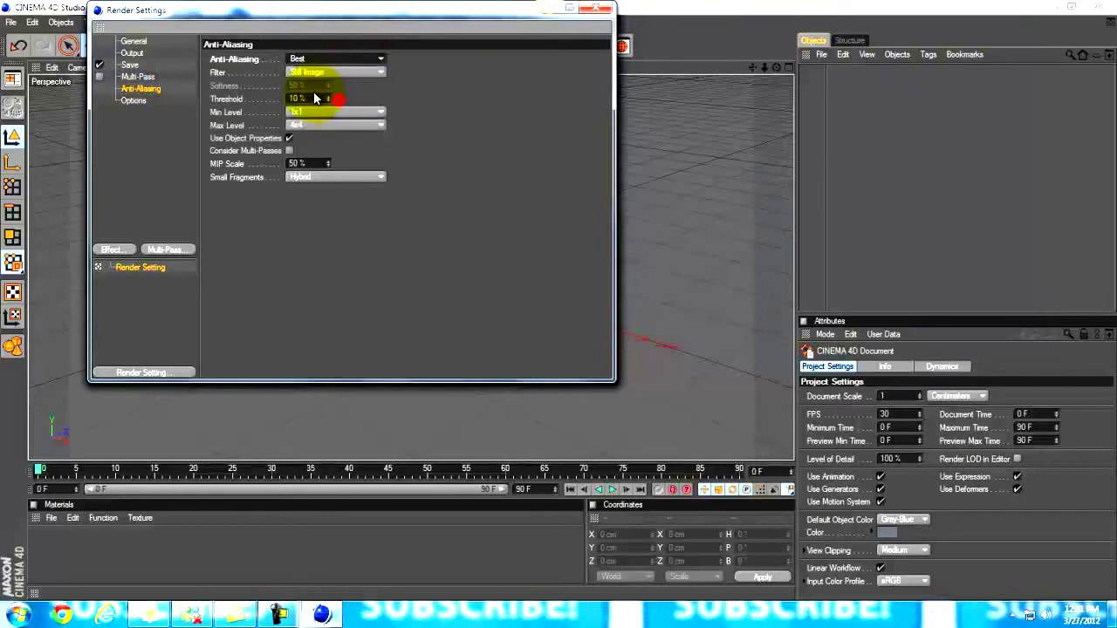
click(300, 72)
click(349, 100)
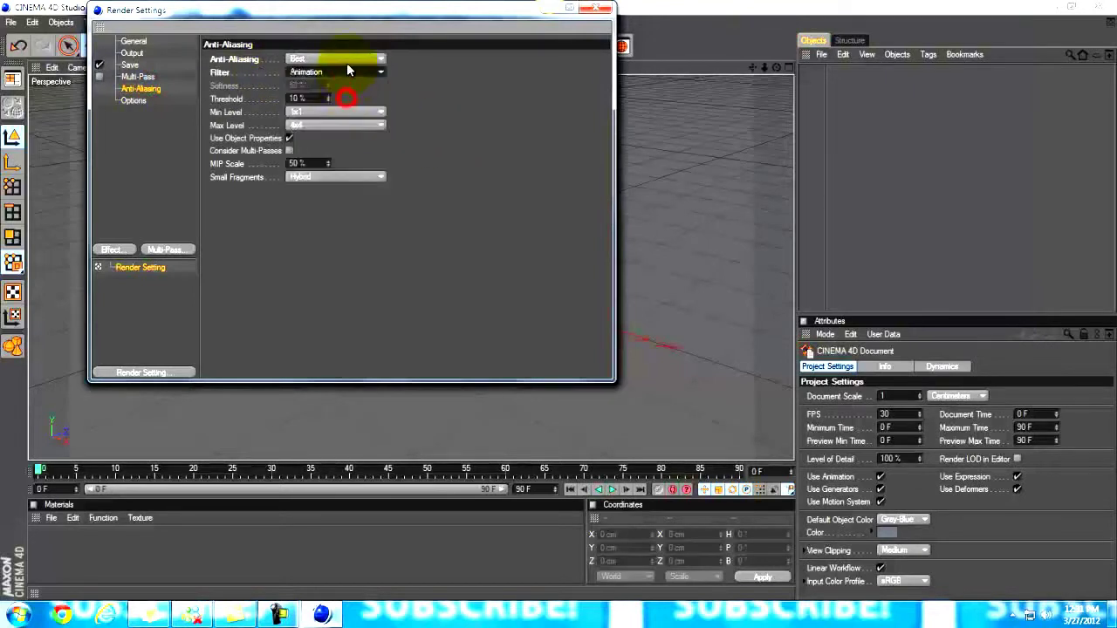
click(347, 62)
click(337, 99)
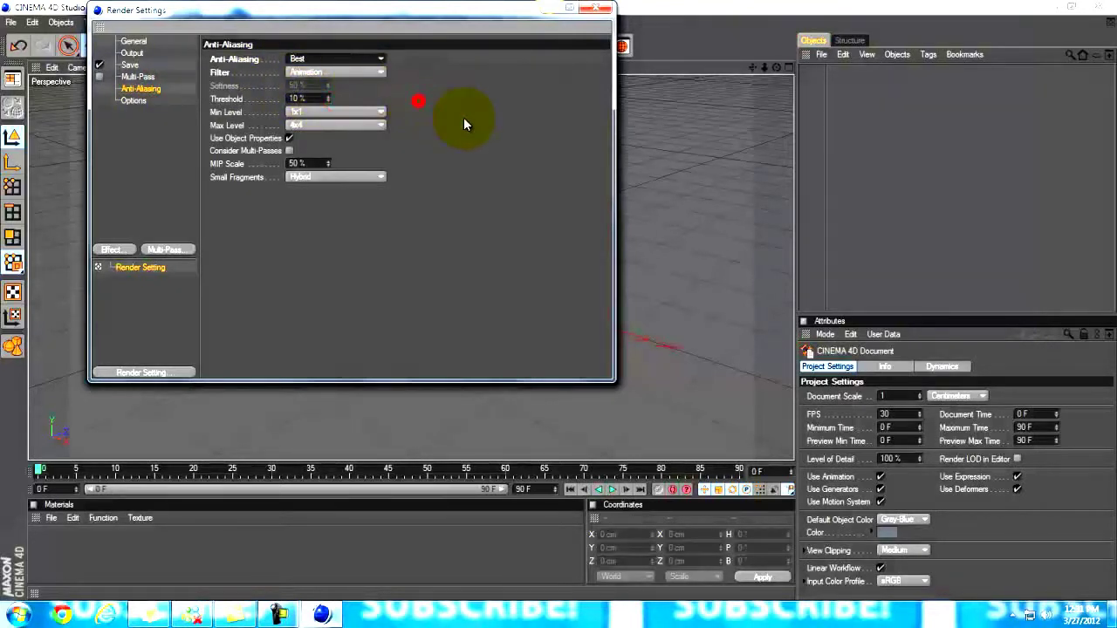
click(597, 9)
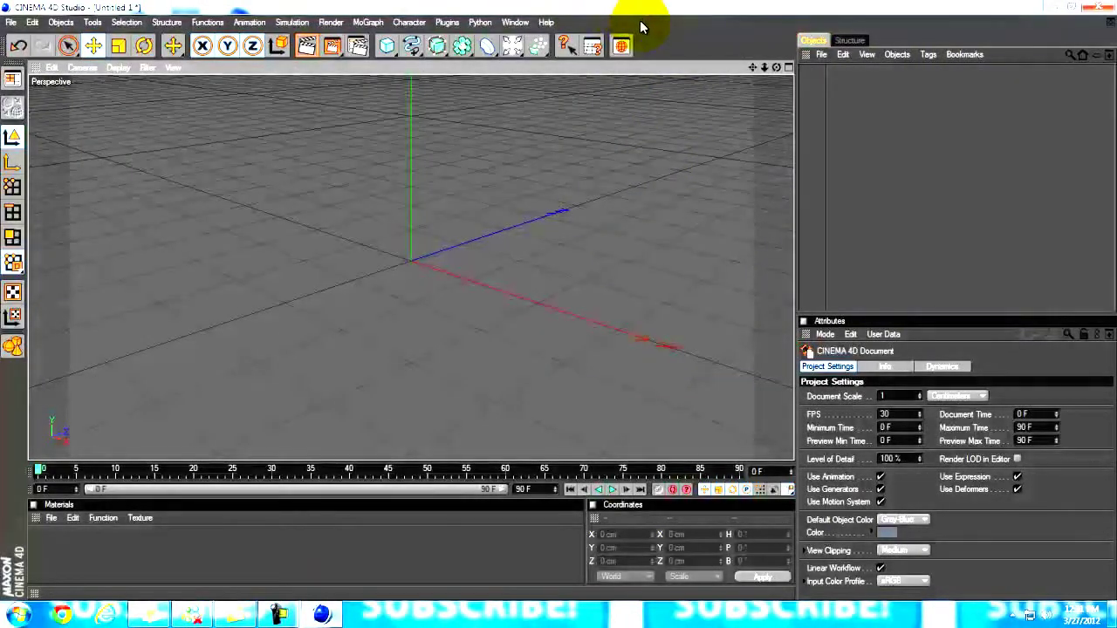
- Add a Floor object and scale it to 9 on X, Y and Z
click(511, 46)
click(616, 159)
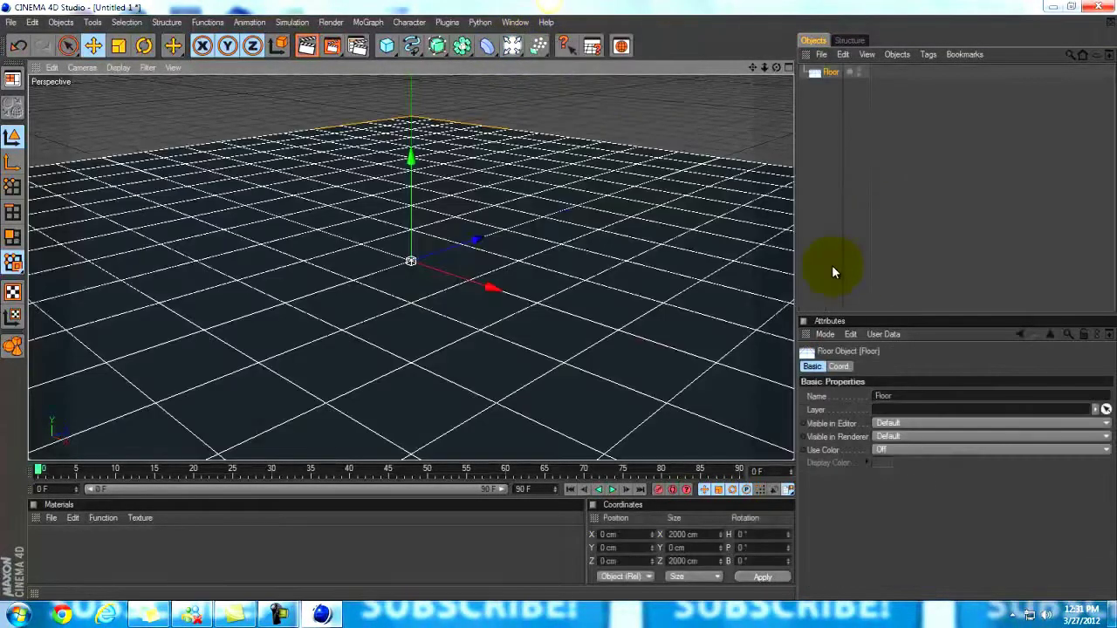
click(840, 367)
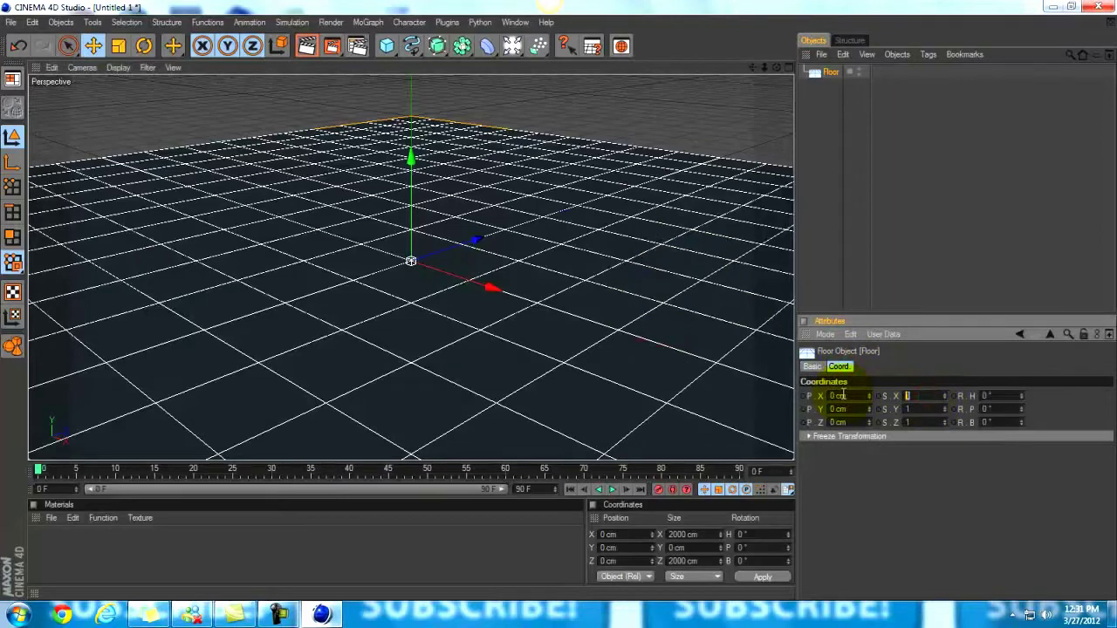
key(BackSpace)
text(9)
click(922, 410)
text(9)
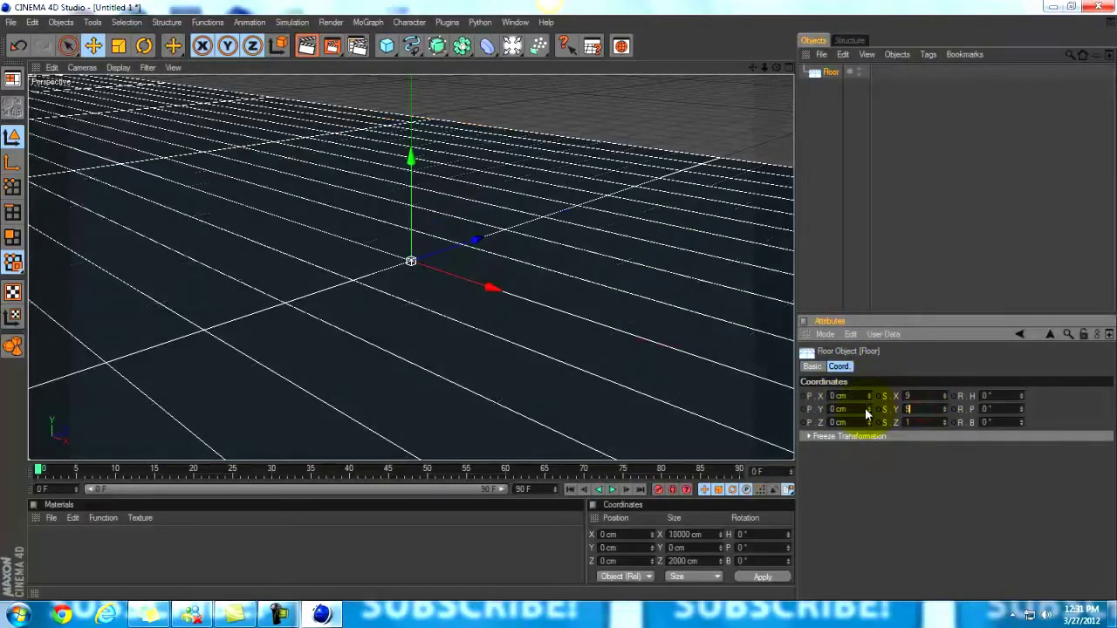
click(920, 422)
text(9)
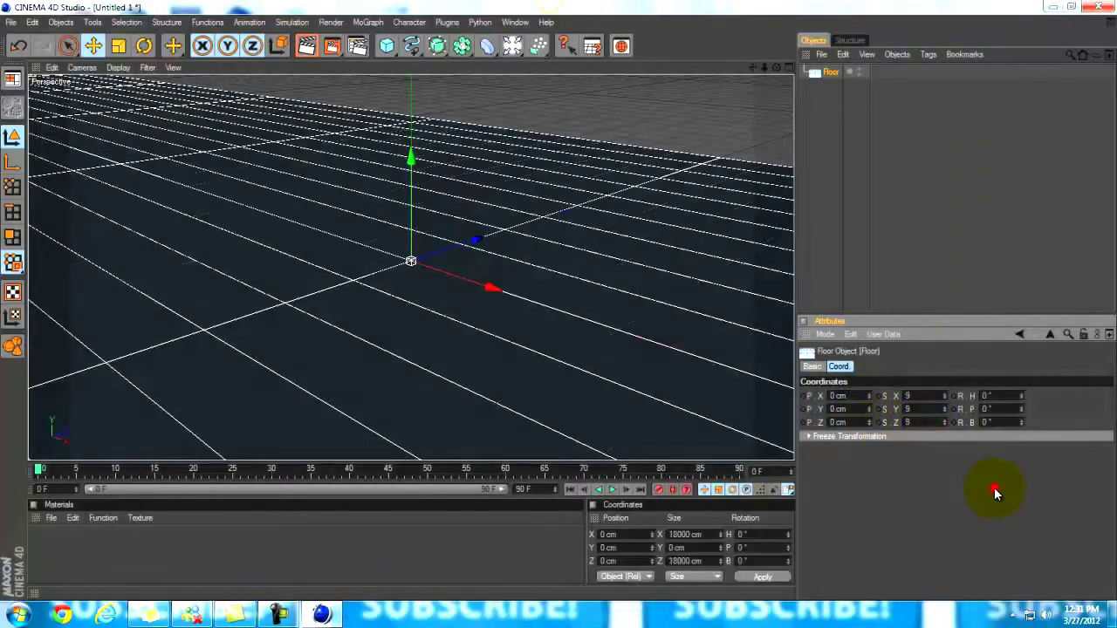
click(999, 489)
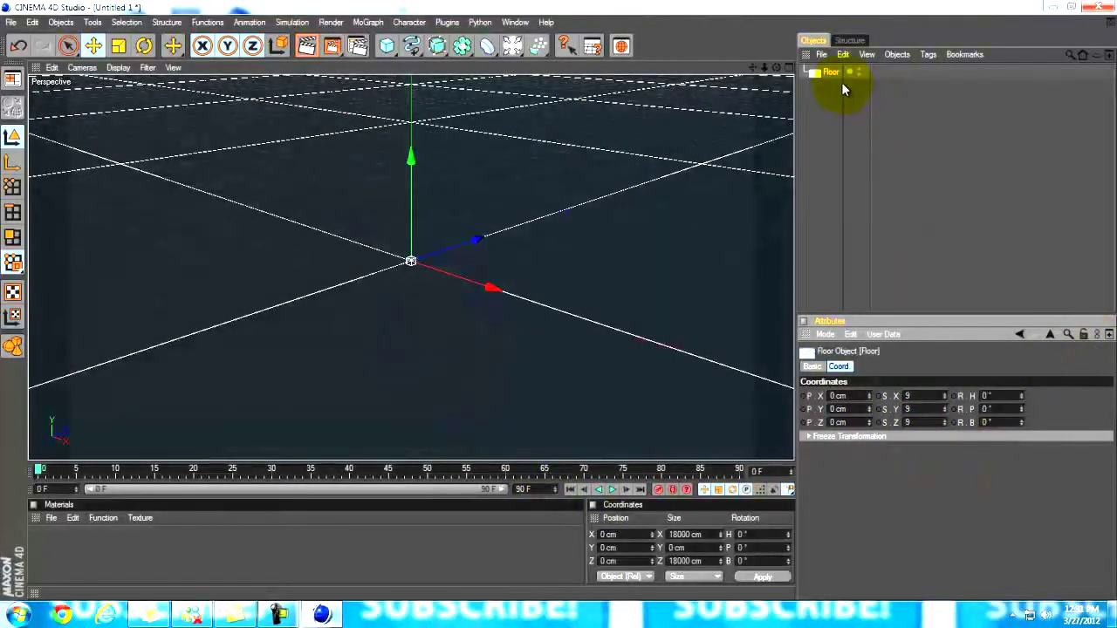
- Duplicate the floor, rename the copy Wall and set its pitch rotation to 90
mouse_move(844, 84)
mouse_down()
mouse_move(837, 73)
mouse_move(833, 83)
mouse_up()
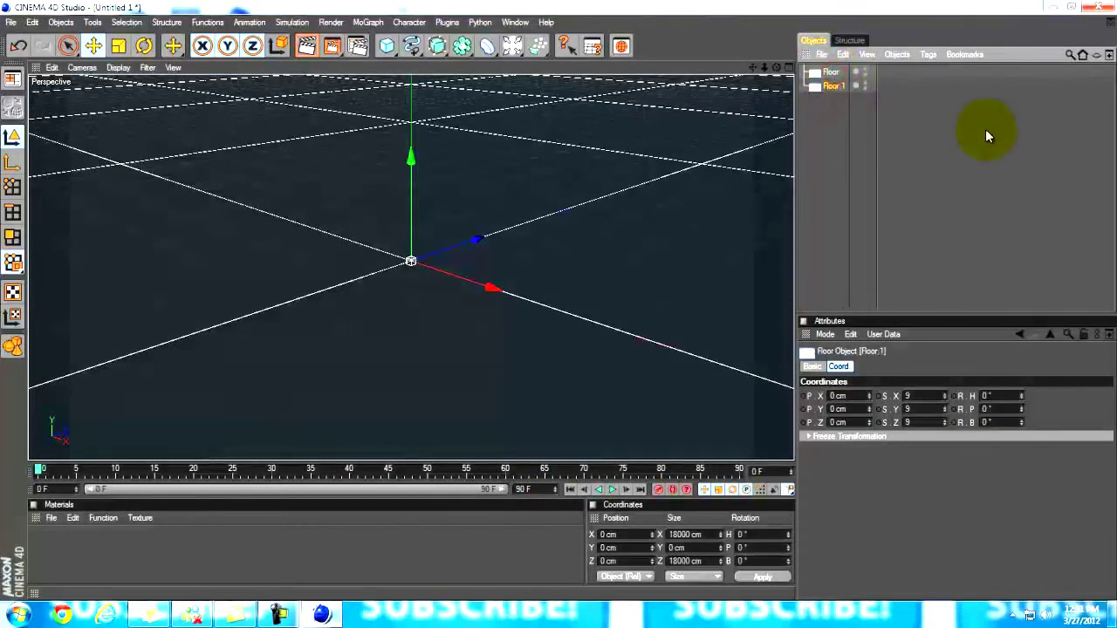
double_click(838, 86)
click(850, 87)
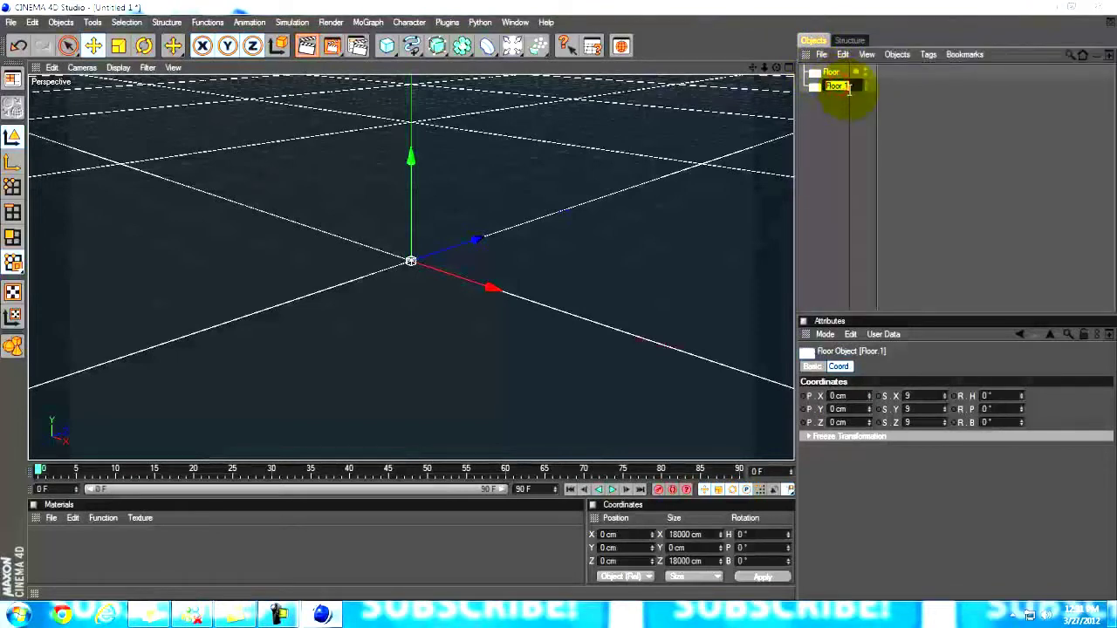
key(BackSpace)
text(Wall)
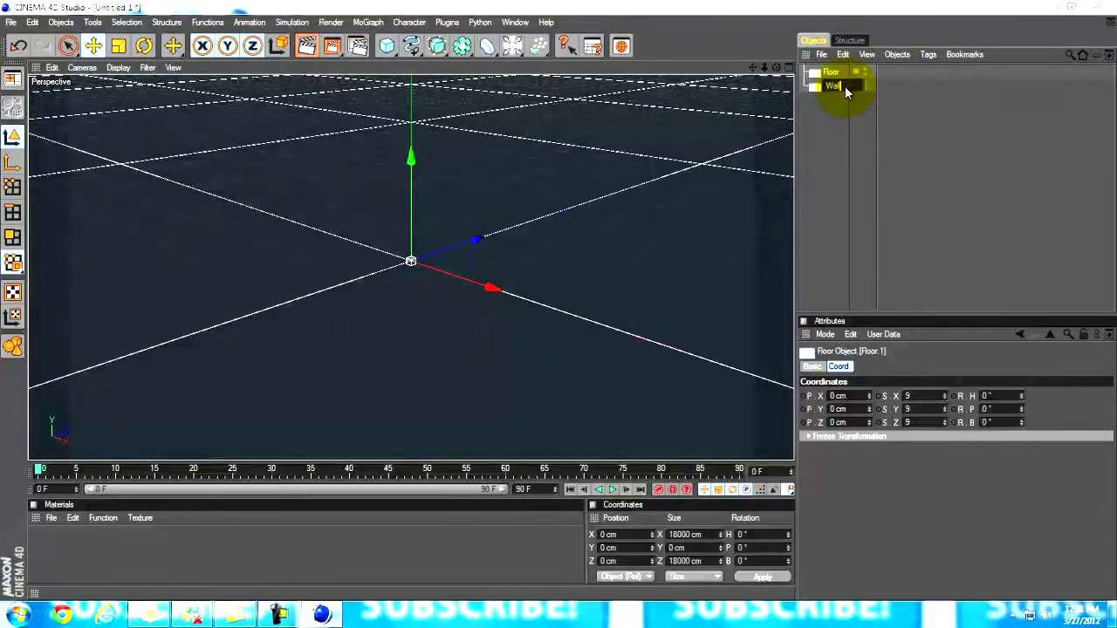
click(1026, 97)
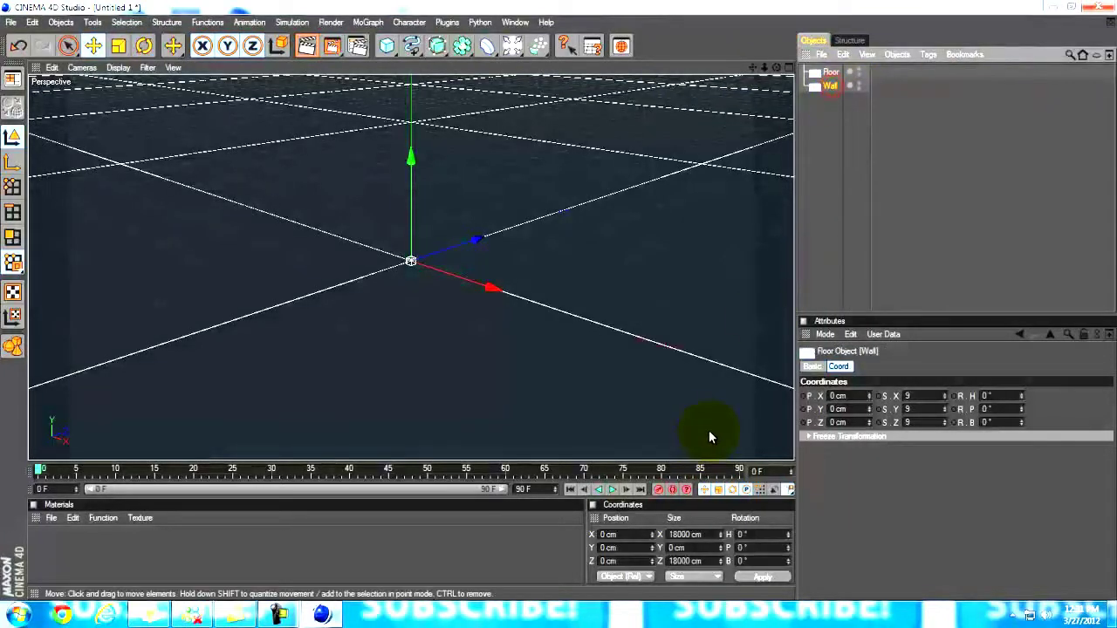
click(746, 548)
text(90)
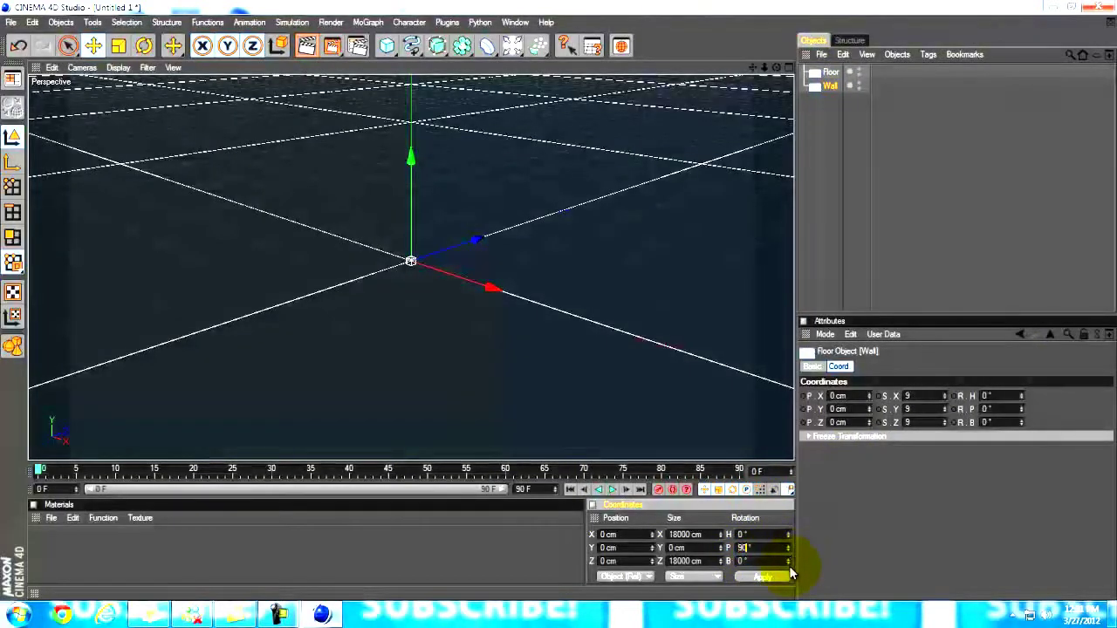
key(Return)
click(915, 270)
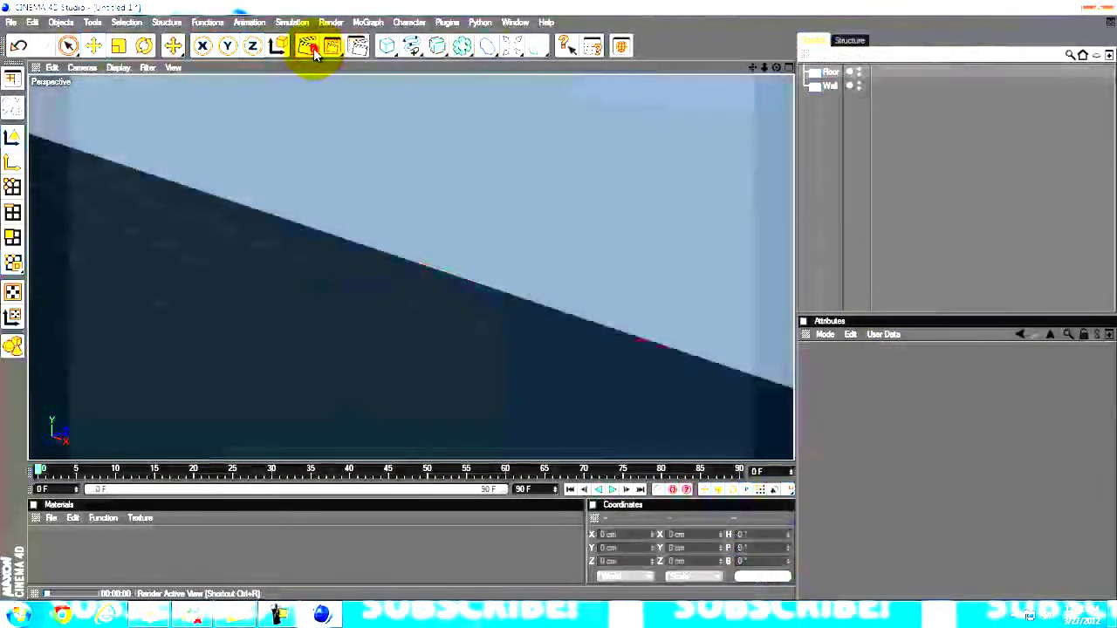
- Preview-render the scene, then add a MoText object with Depth 80
click(311, 48)
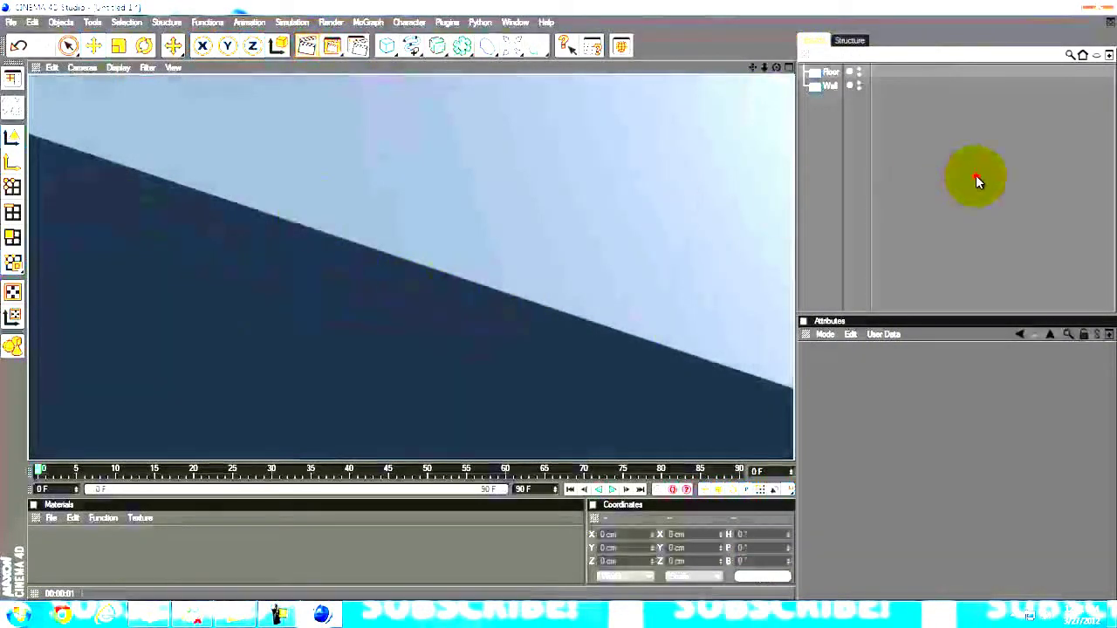
click(960, 185)
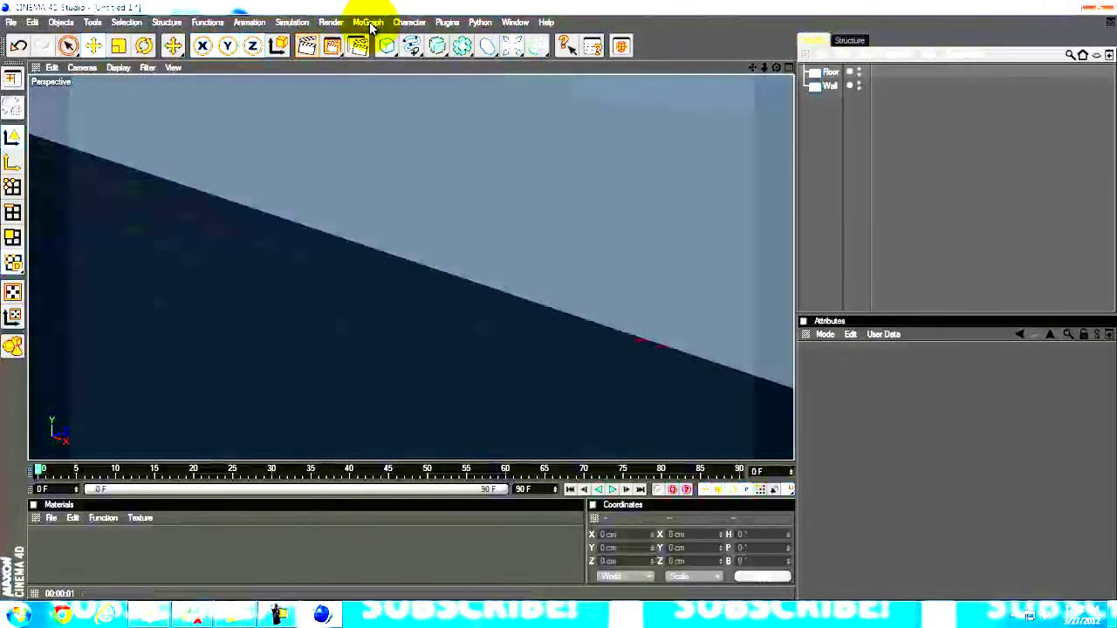
click(368, 22)
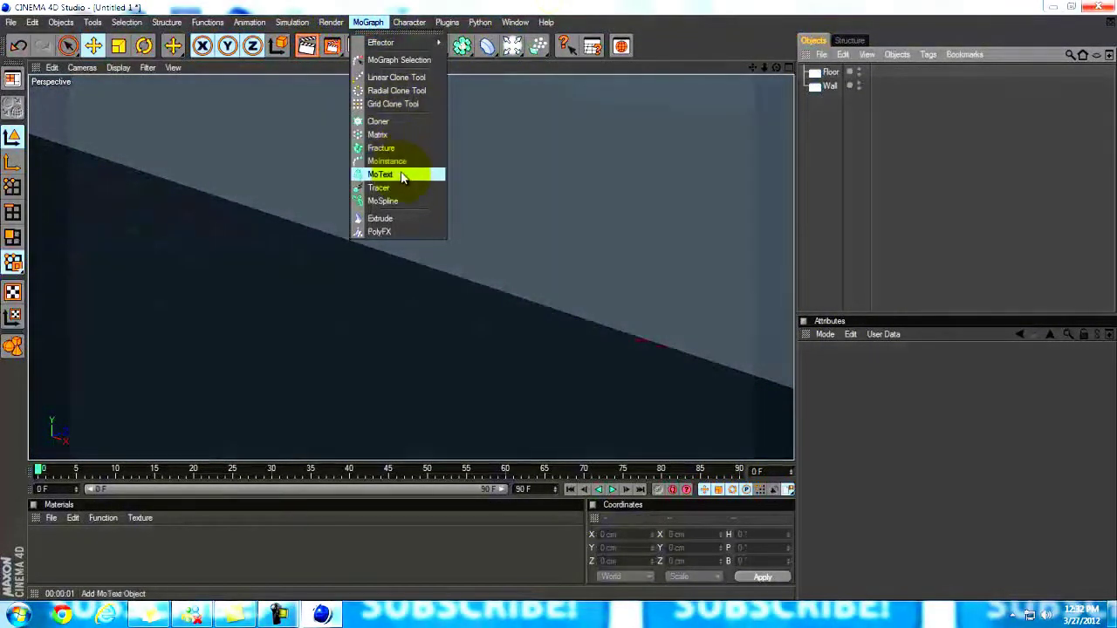
click(399, 174)
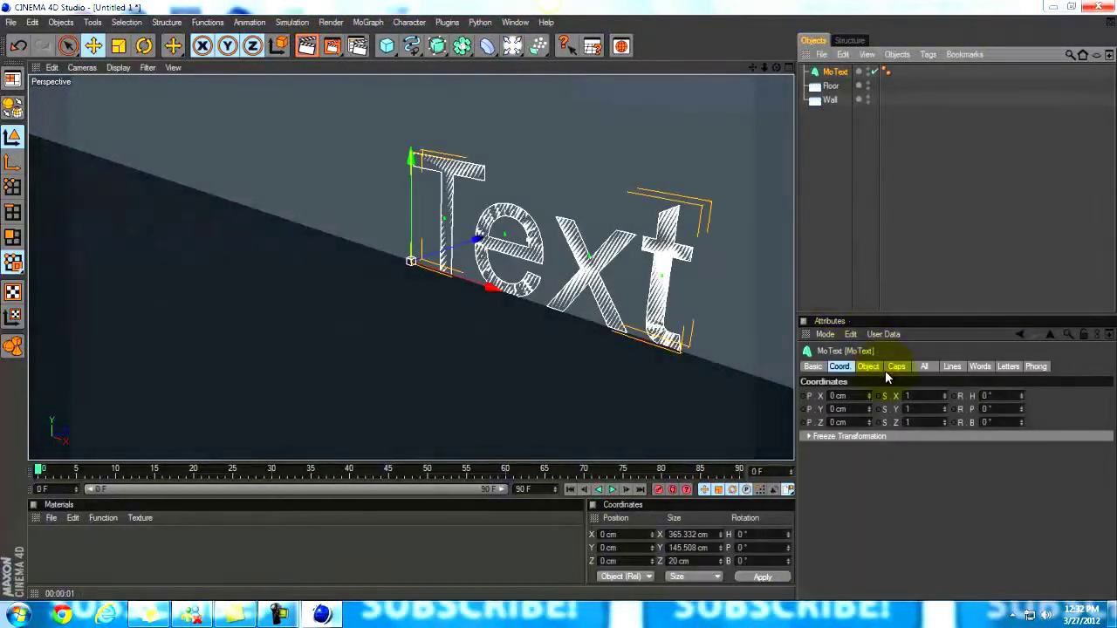
click(869, 367)
click(877, 396)
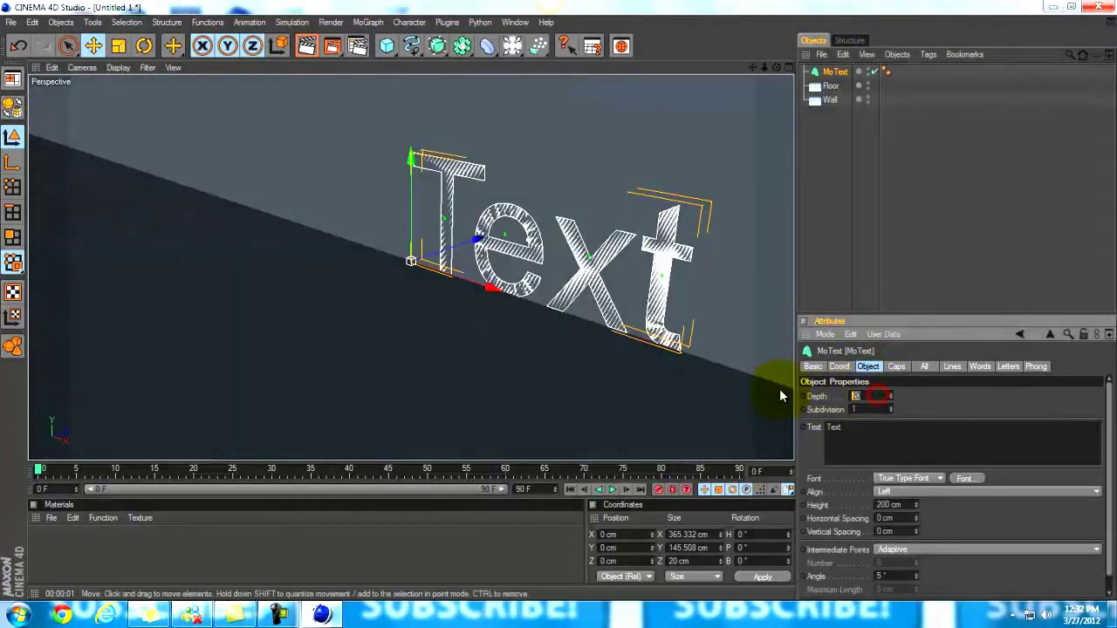
key(BackSpace)
key(BackSpace)
text(80)
- Change the MoText to read Tutorial in the Haunting Attraction font
double_click(841, 429)
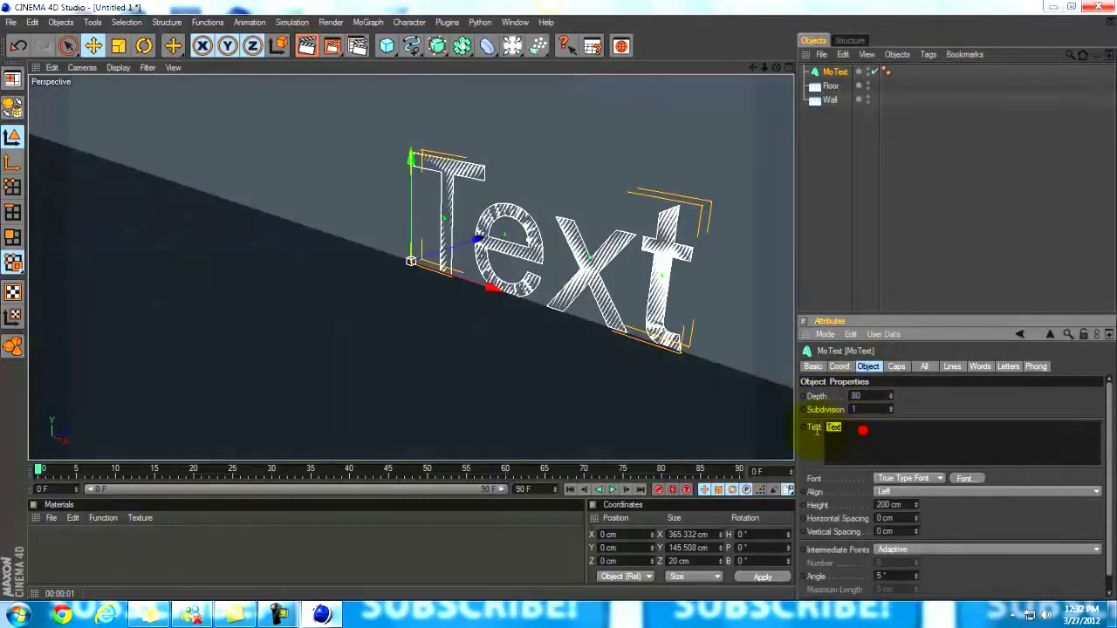
key(BackSpace)
text(Tut)
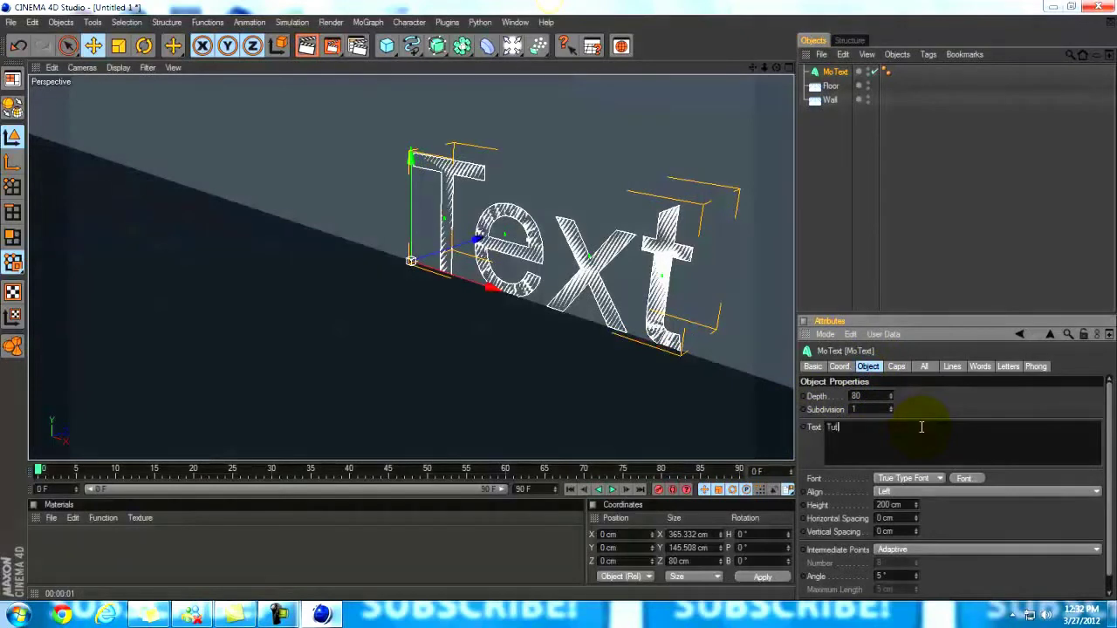
text(orial)
click(930, 412)
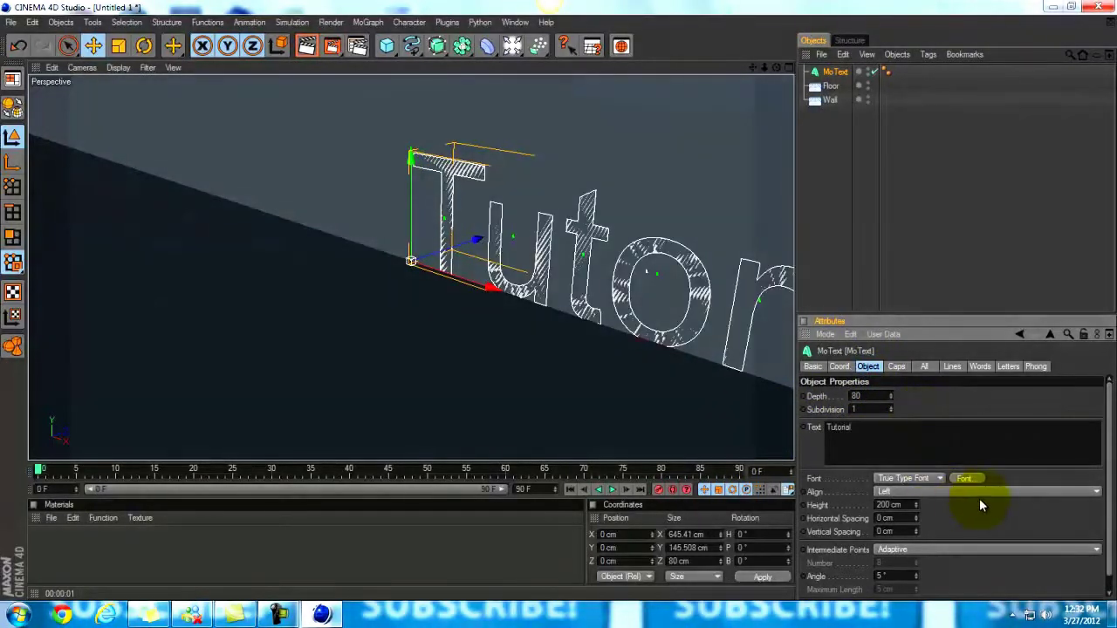
click(965, 478)
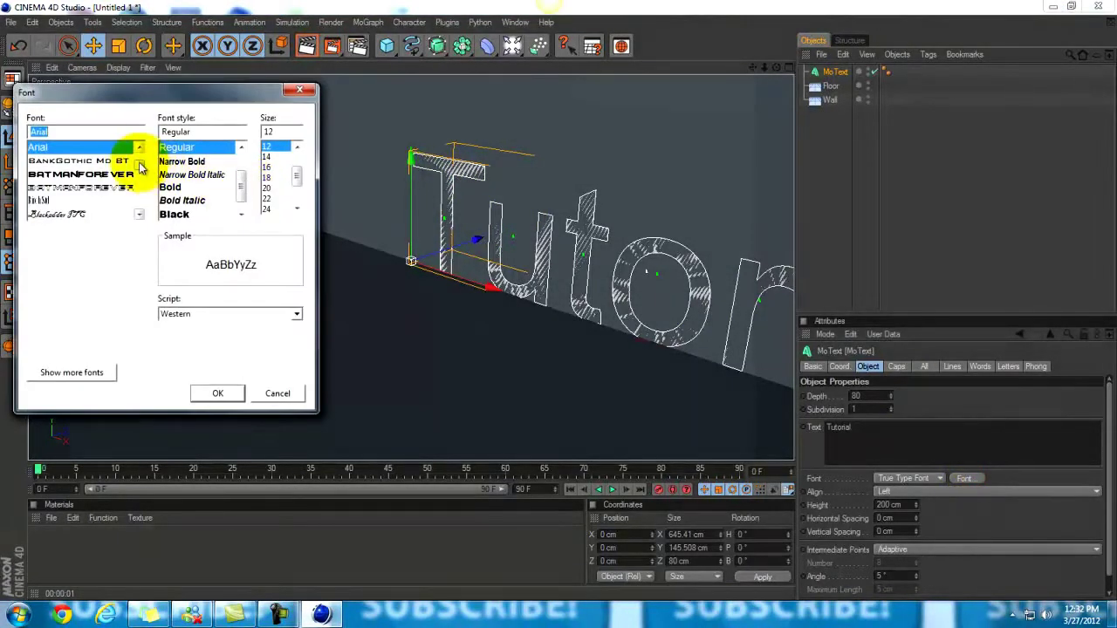
drag(140, 167, 139, 188)
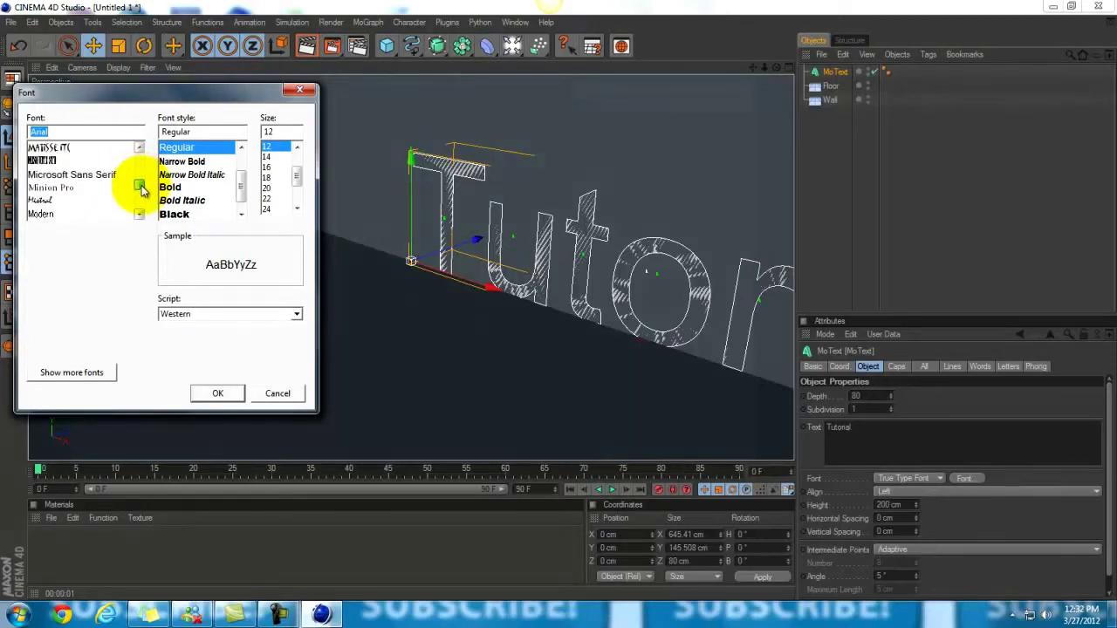
drag(142, 193, 142, 191)
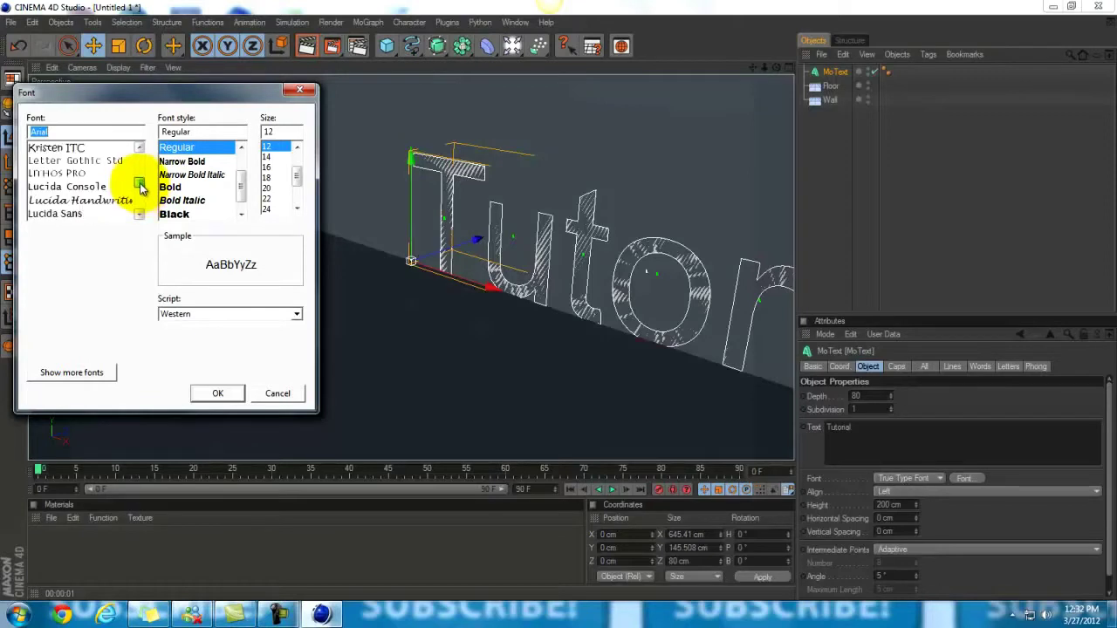
mouse_move(141, 190)
mouse_down()
mouse_move(138, 150)
mouse_move(145, 183)
mouse_move(137, 154)
mouse_move(139, 174)
mouse_up()
scroll(139, 212, down, 5)
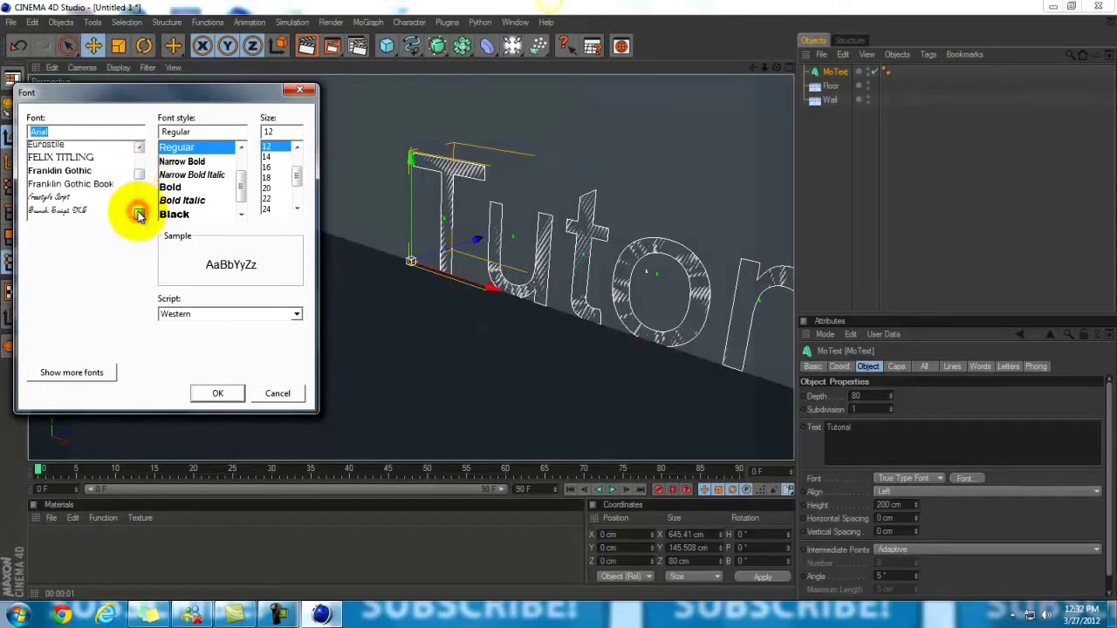
click(83, 160)
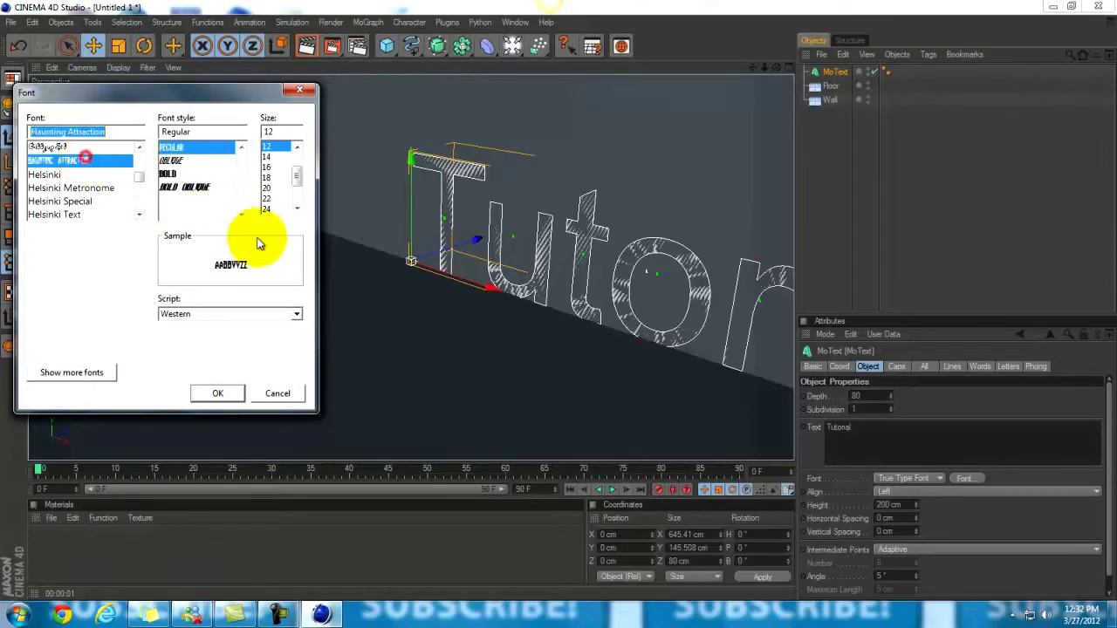
click(231, 395)
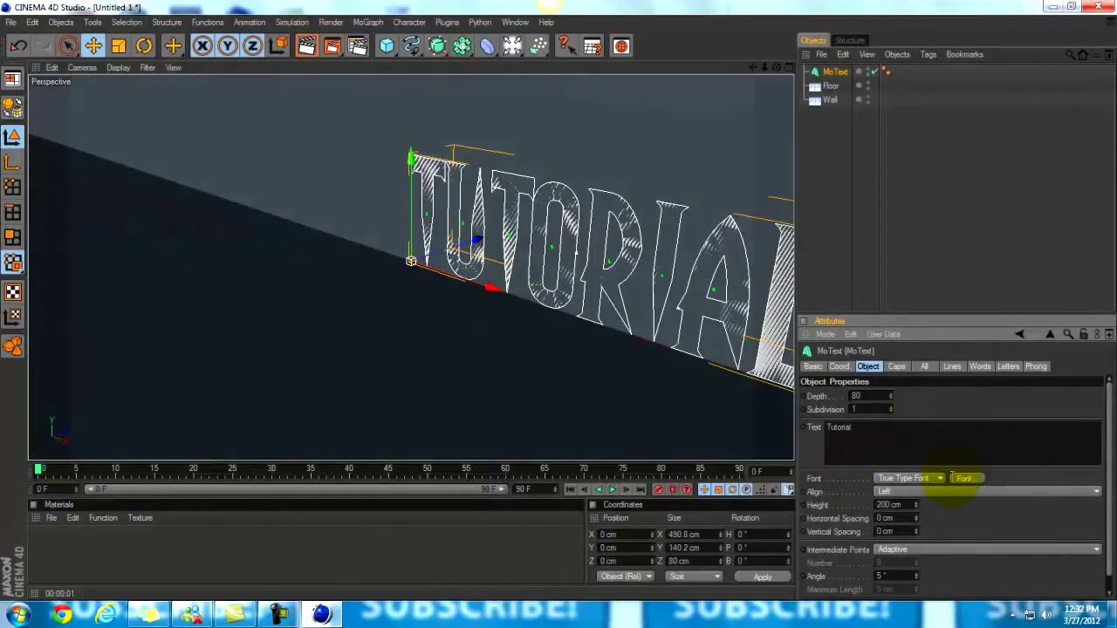
- Give the text Fillet Caps on start and end with 5 steps and 3 cm radius
click(899, 367)
click(904, 398)
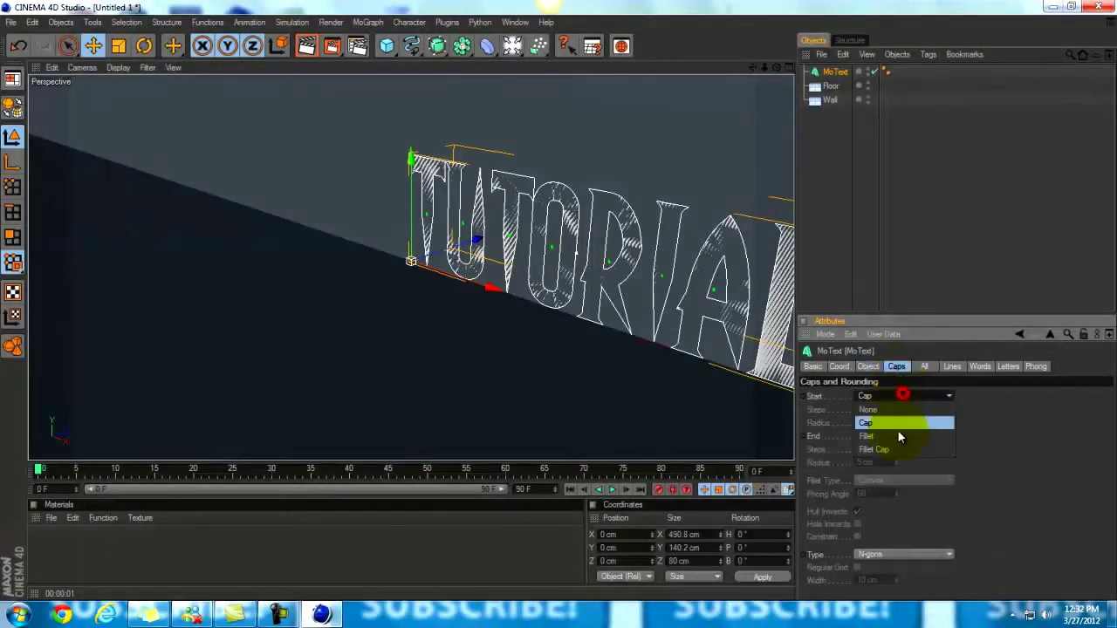
click(908, 449)
click(897, 488)
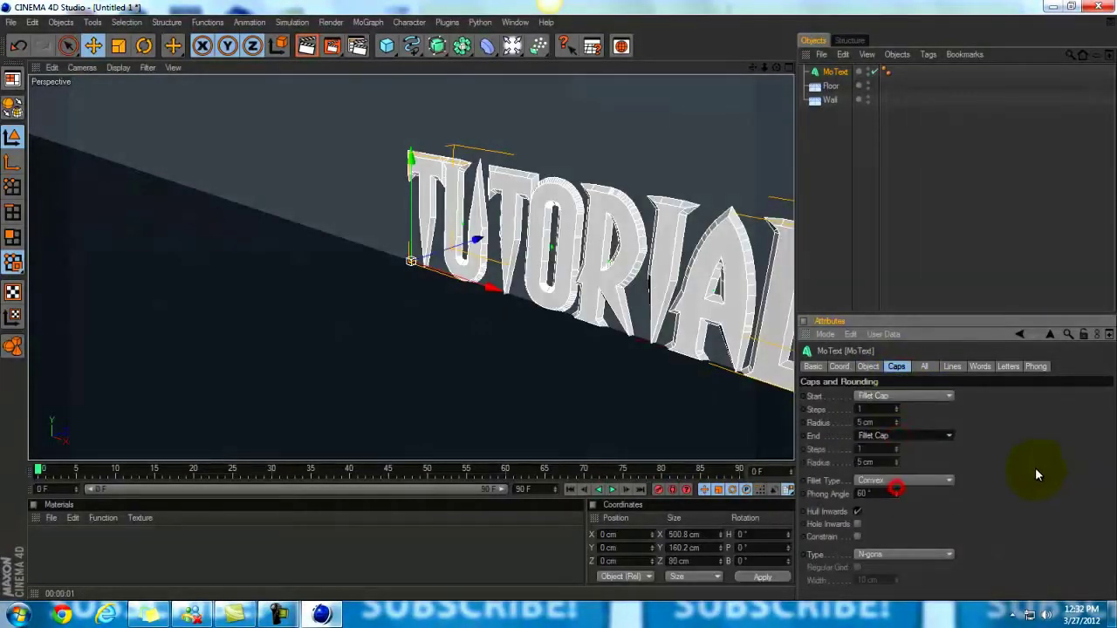
click(897, 407)
click(896, 407)
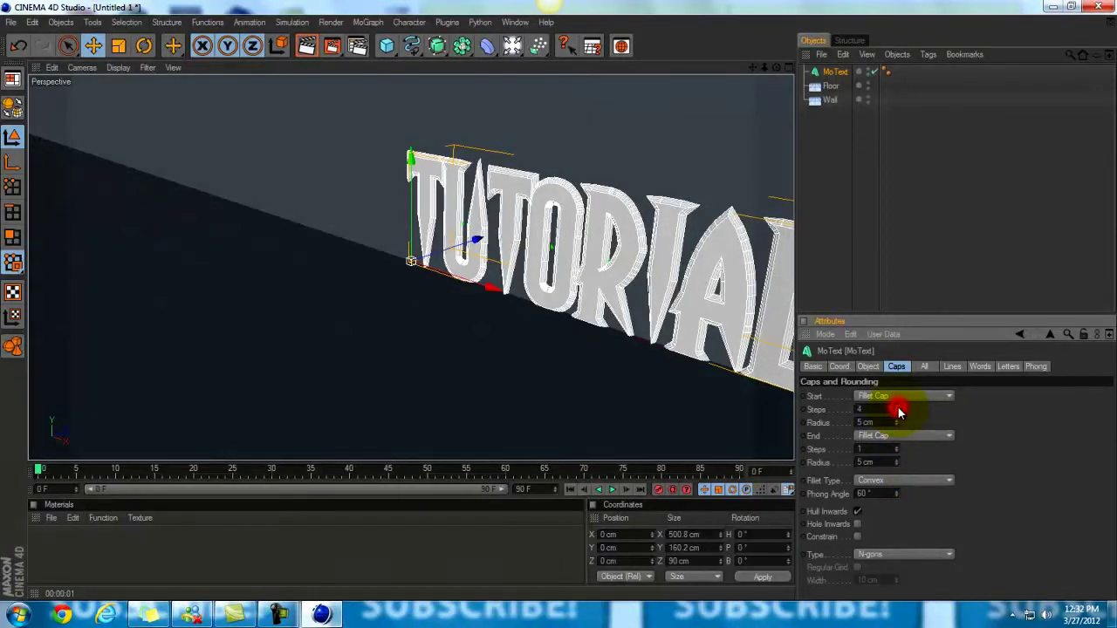
click(897, 406)
click(896, 407)
click(897, 425)
click(896, 425)
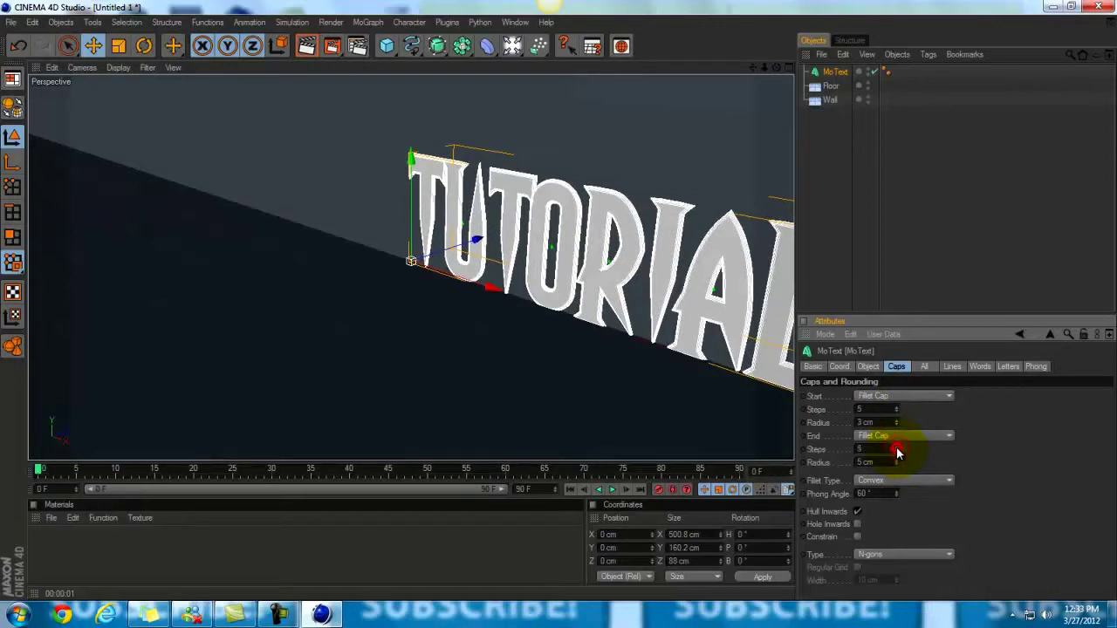
click(898, 465)
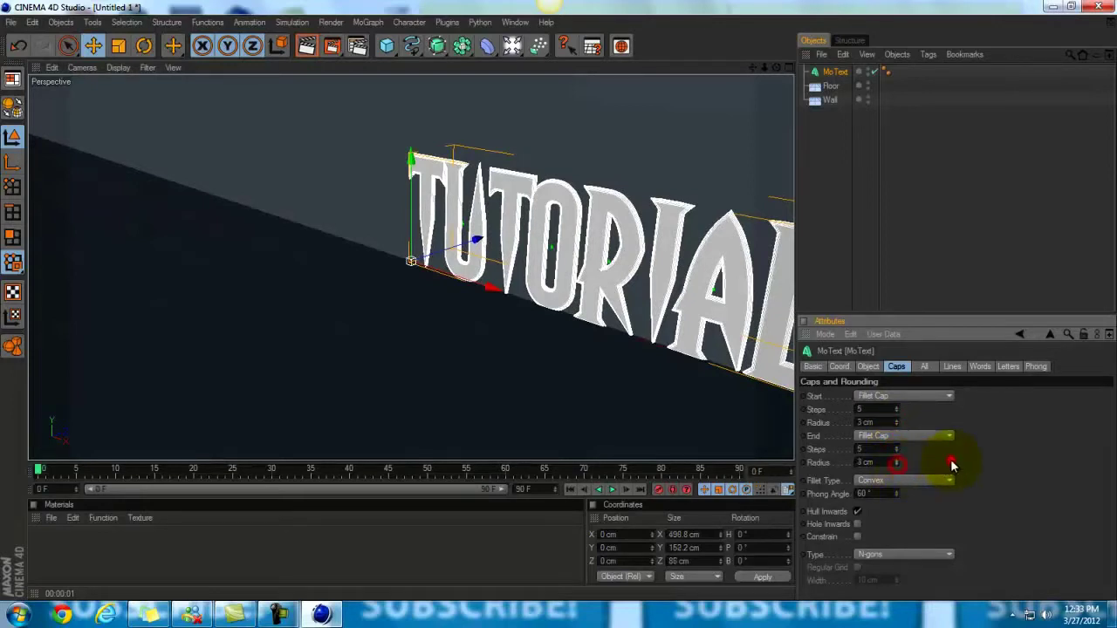
- Reselect the MoText and move it back to Z −84.673 cm
click(867, 290)
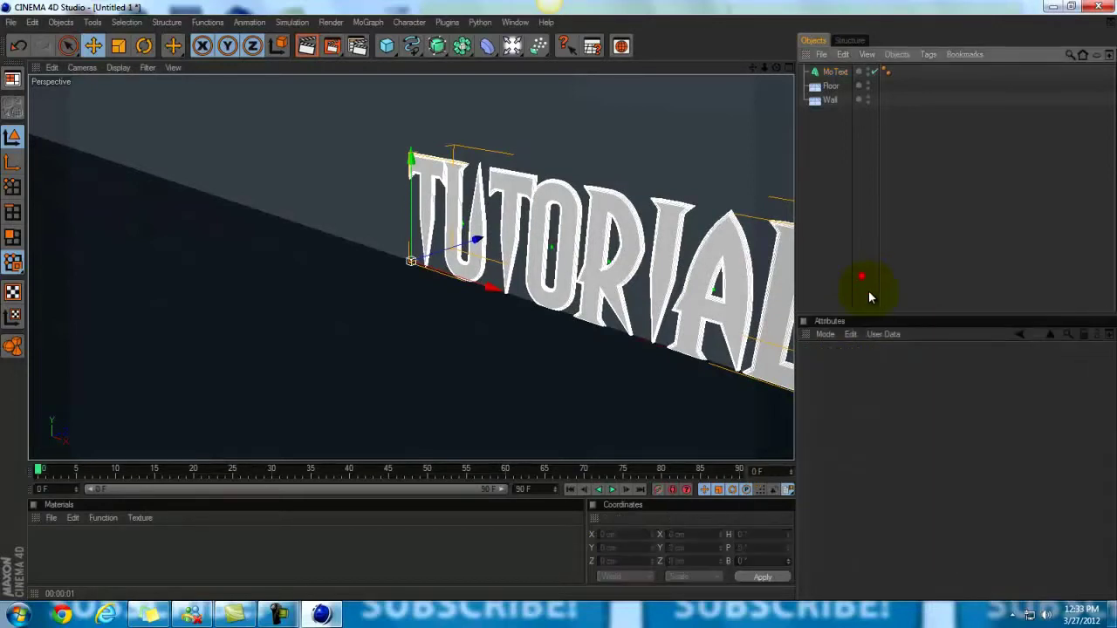
click(600, 264)
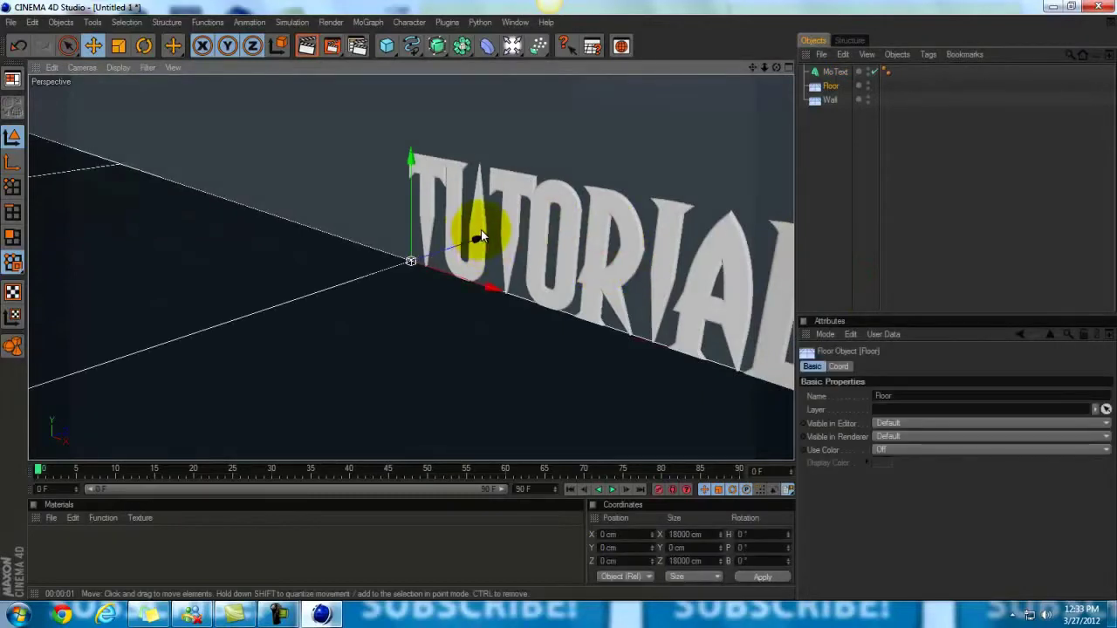
click(834, 71)
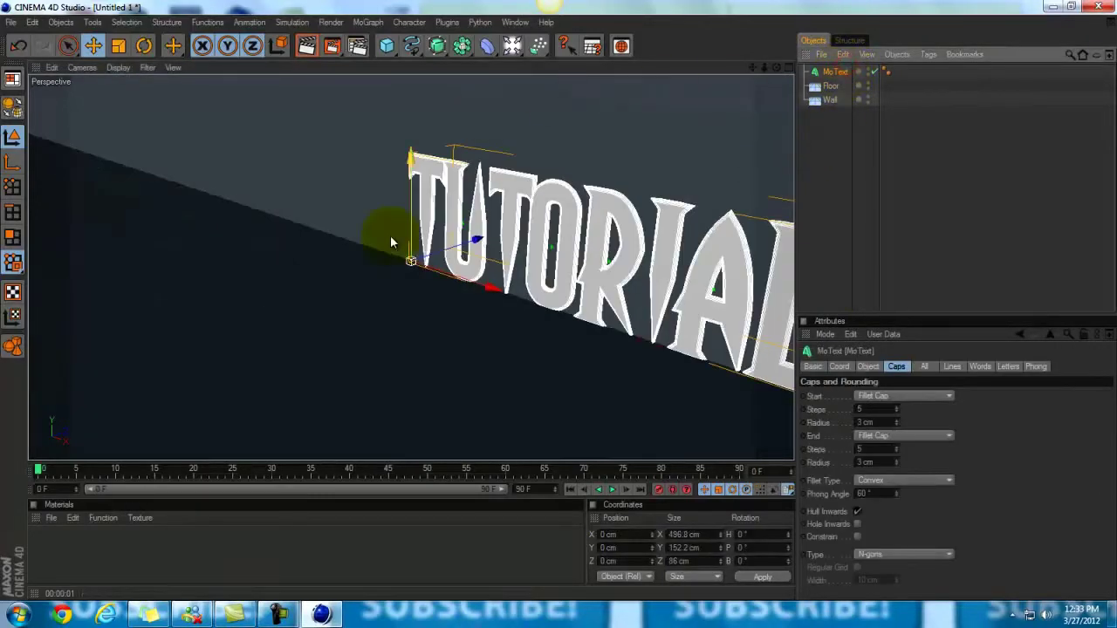
drag(390, 235, 555, 293)
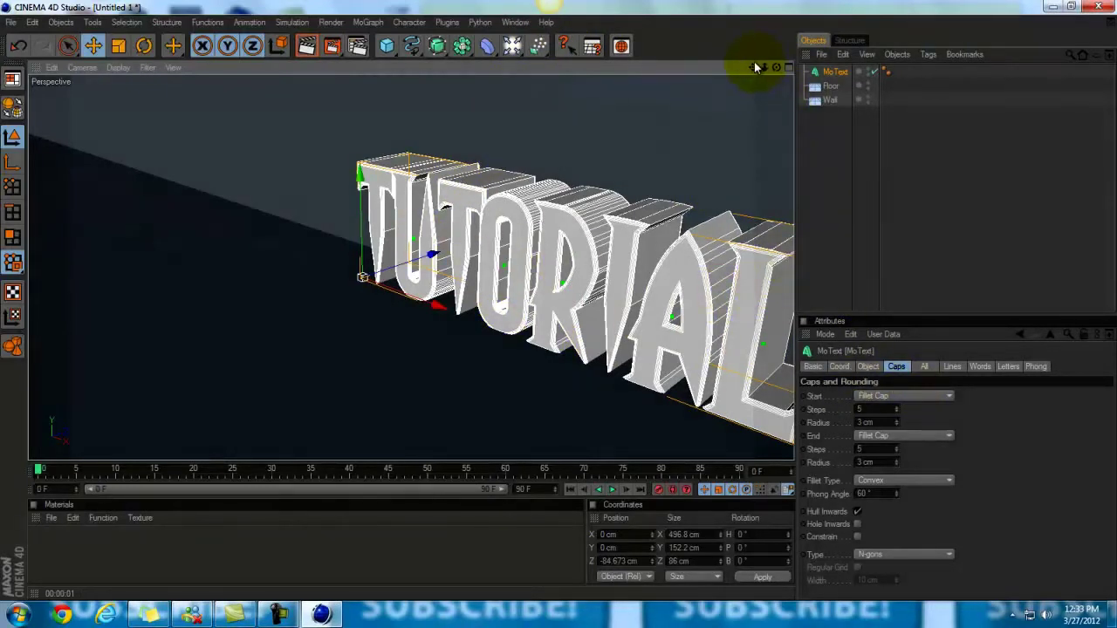
- Pan the Perspective view until the whole TUTORIAL text shows, then deselect it
drag(752, 66, 571, 306)
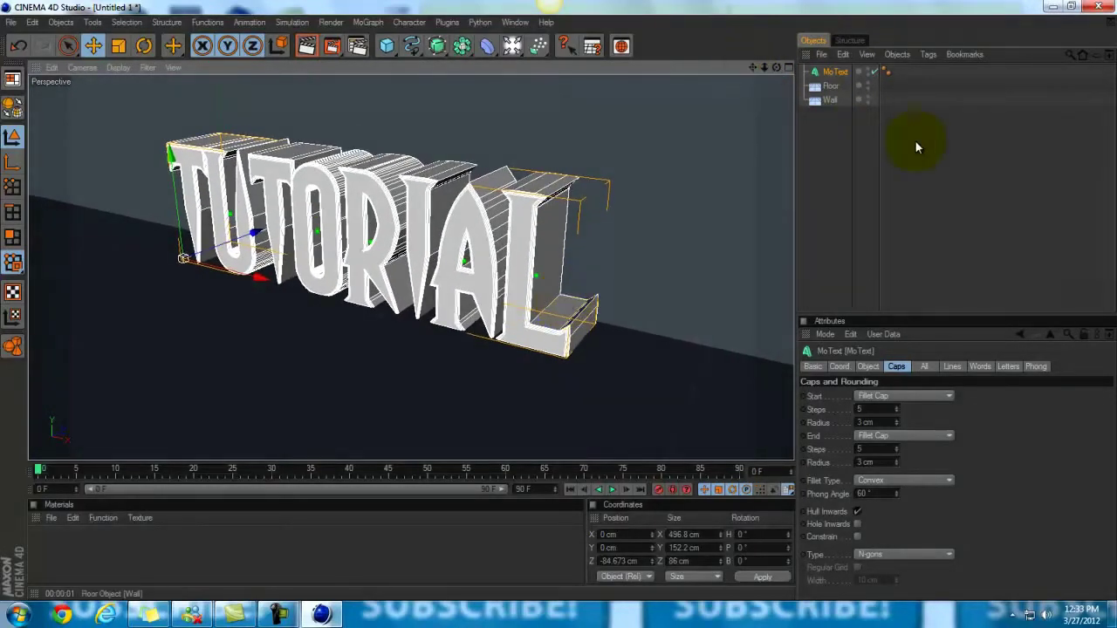
click(968, 183)
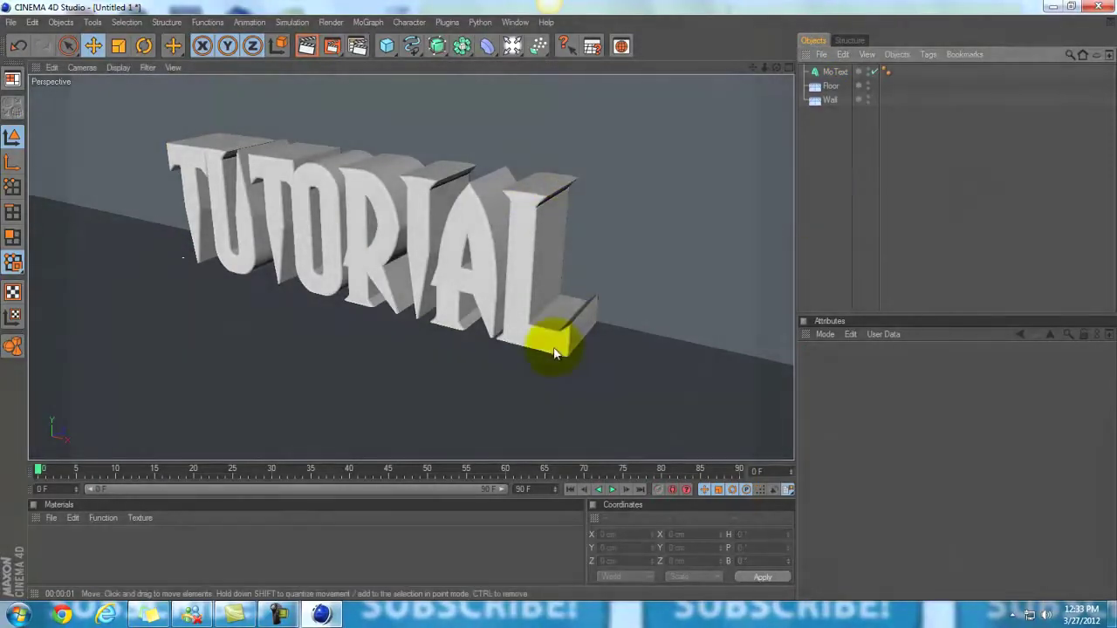
- Add an omni Light, move it to X 187.88 cm, Y 406.036 cm, and orbit to check it
click(517, 49)
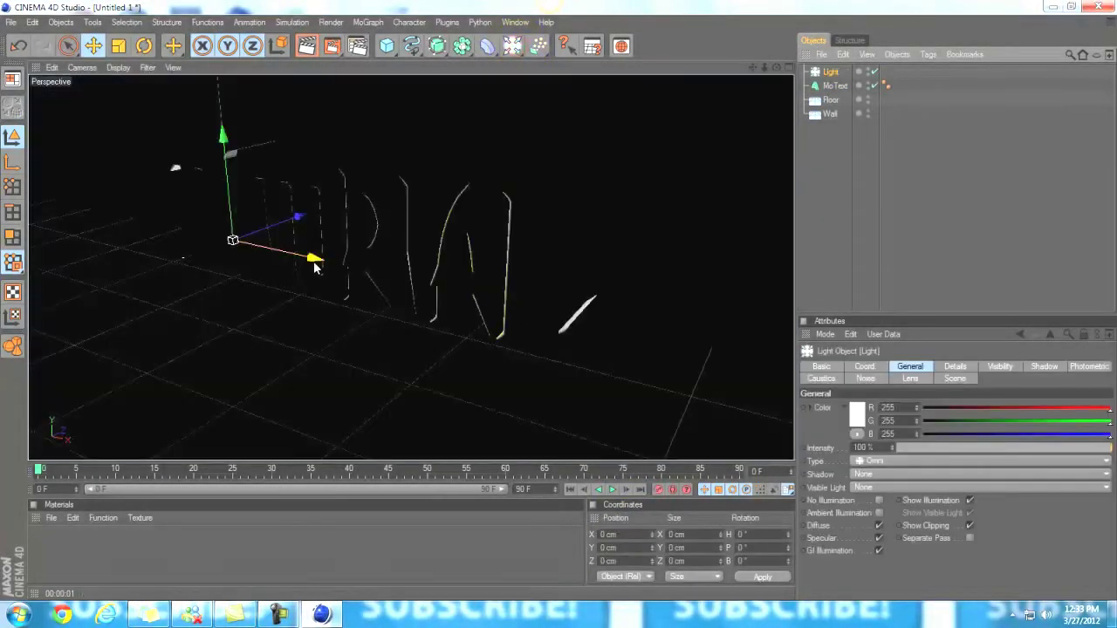
drag(314, 258, 562, 305)
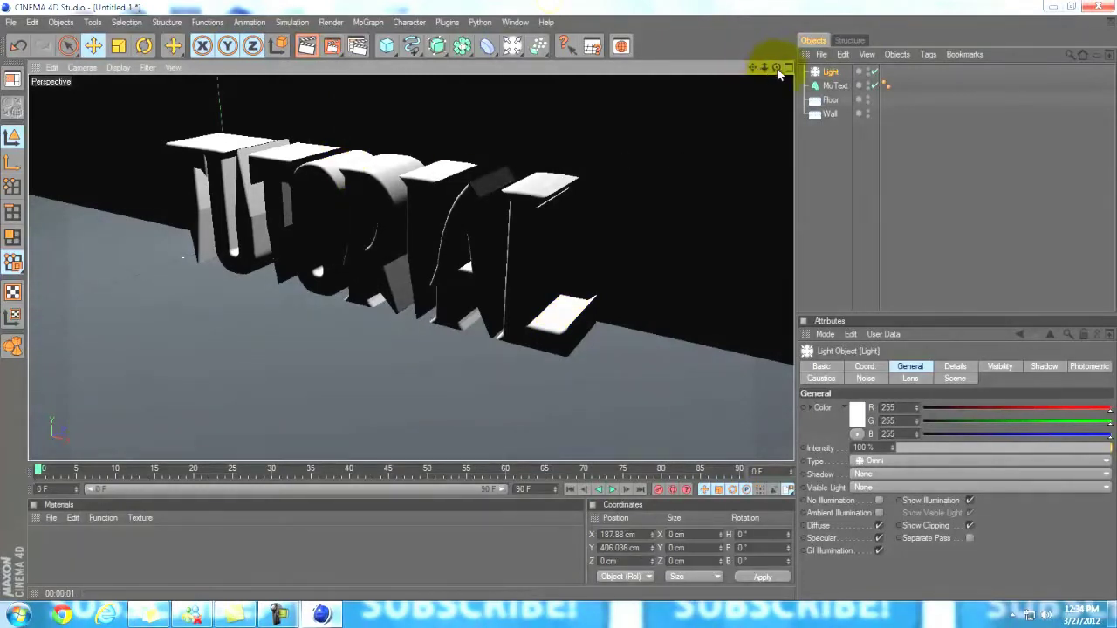
alt+drag(312, 300, 576, 305)
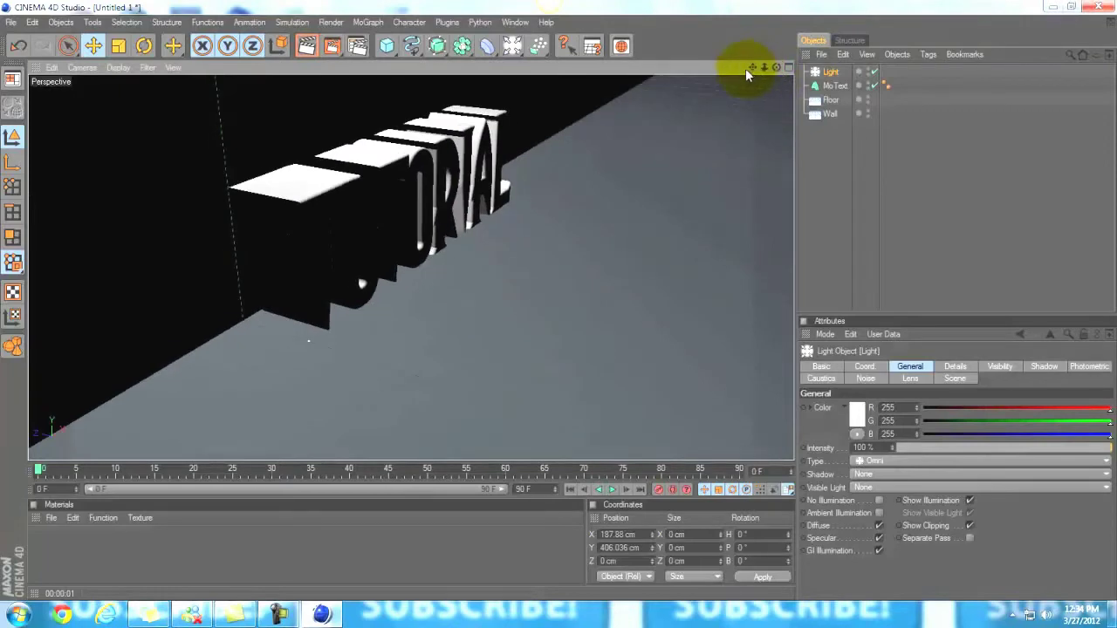
drag(747, 69, 569, 312)
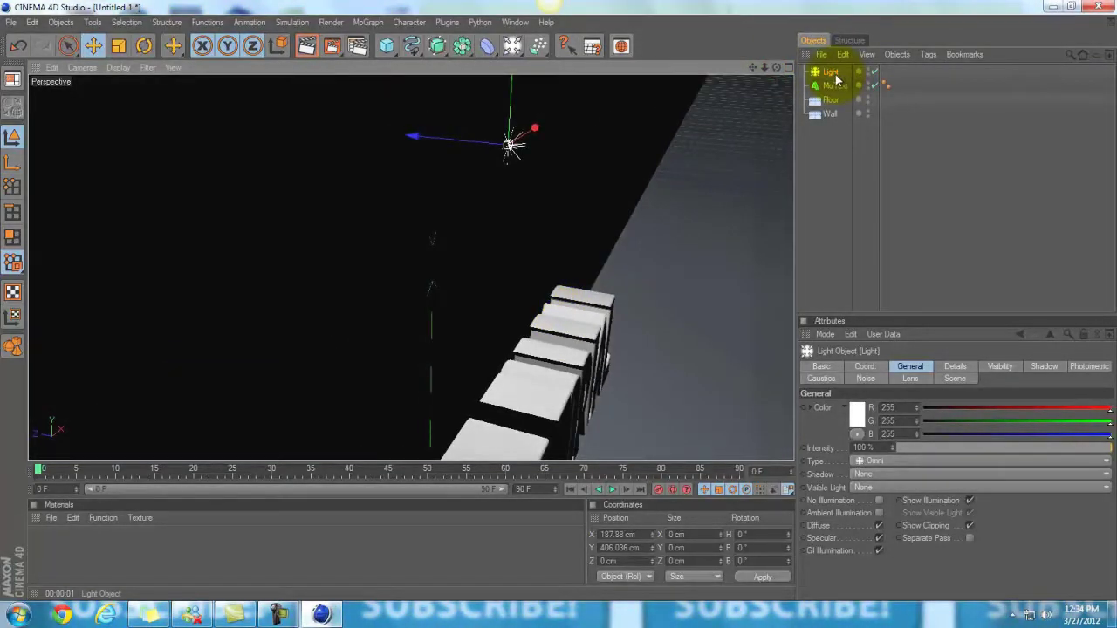
- Duplicate the light and name the two lights Front Light and Top Light
ctrl+drag(830, 75, 834, 87)
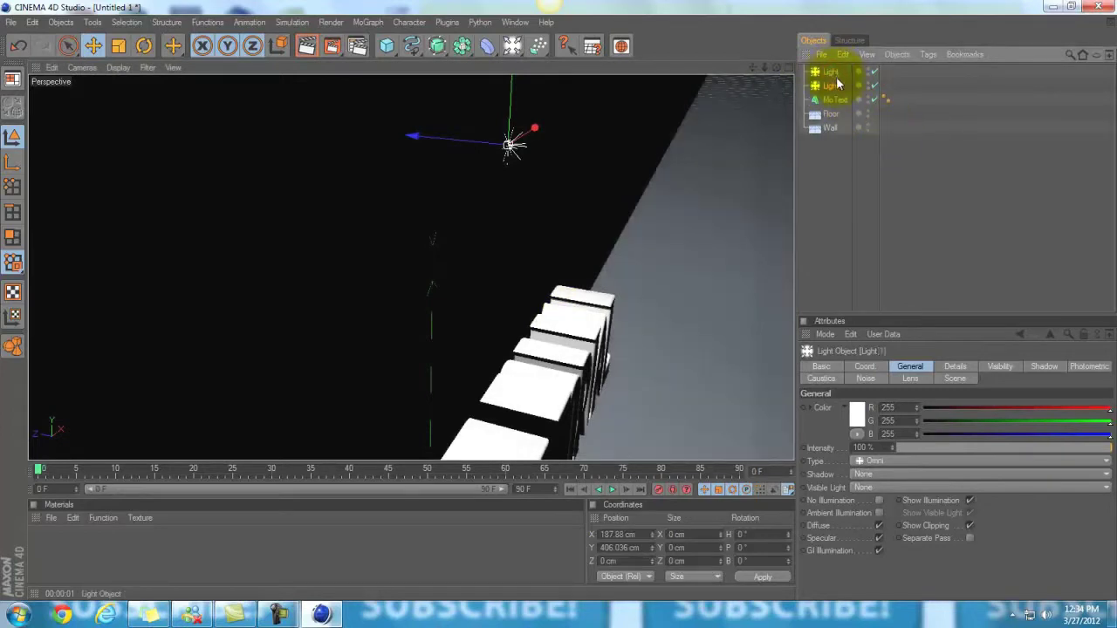
double_click(835, 87)
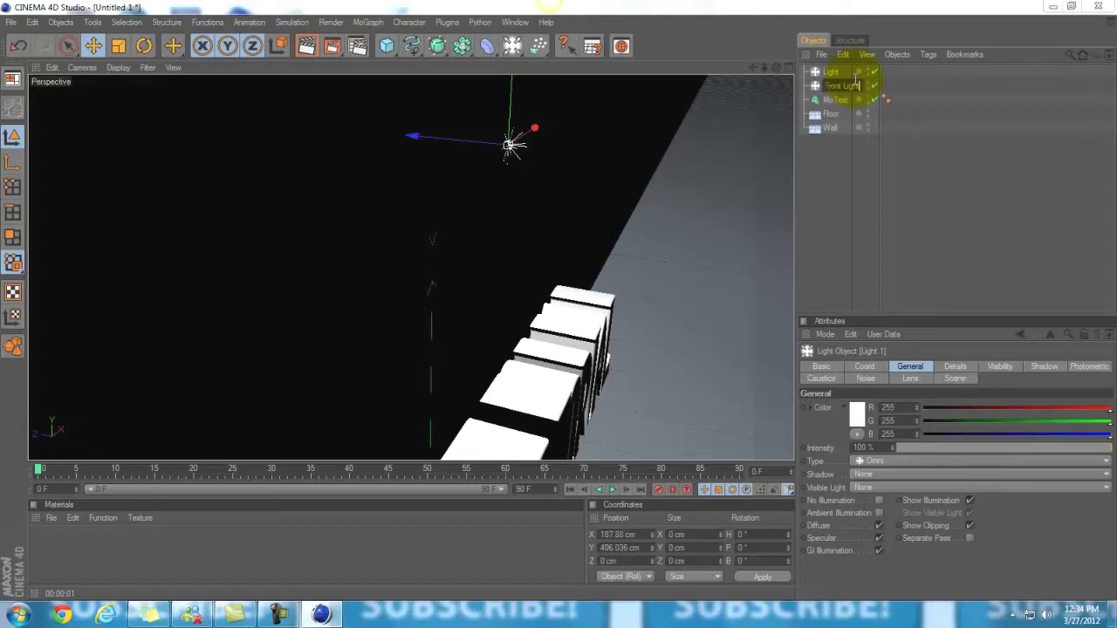
text(Front Light)
double_click(836, 72)
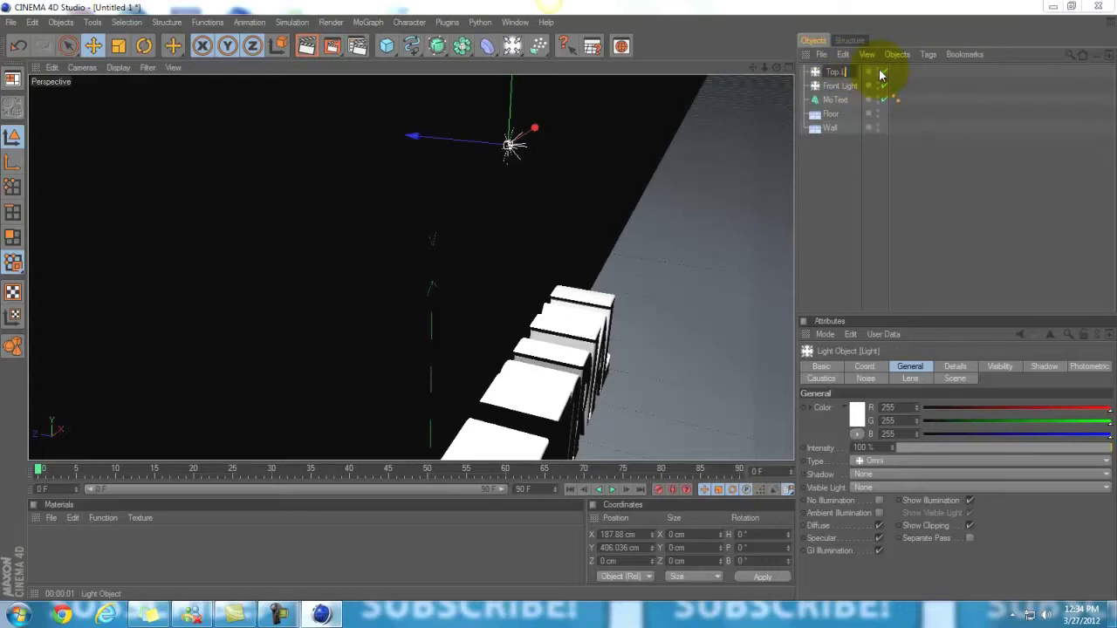
text(Top Light)
click(907, 156)
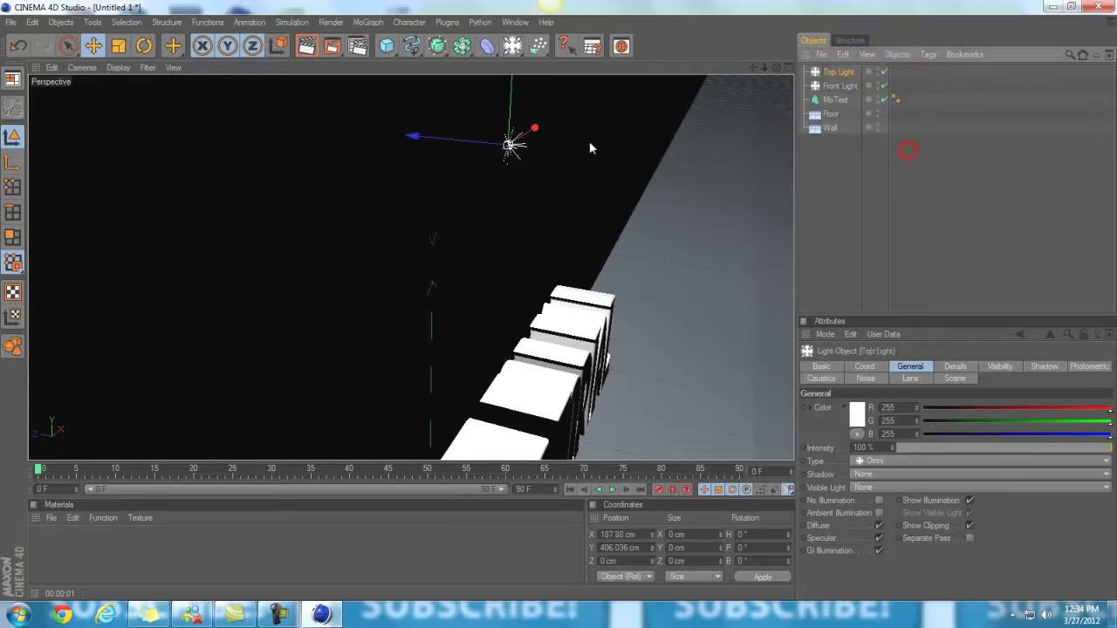
- Move the Front Light to Z −406.676 cm and orbit the view to face the text
click(840, 86)
mouse_move(419, 136)
mouse_down()
mouse_move(569, 303)
mouse_move(424, 142)
mouse_up()
mouse_move(776, 67)
mouse_down()
mouse_move(796, 309)
mouse_move(526, 302)
mouse_move(743, 63)
mouse_move(553, 299)
mouse_move(562, 305)
mouse_move(531, 281)
mouse_move(561, 305)
mouse_up()
drag(769, 67, 710, 68)
- Render a preview of the lit text, then select both Top Light and Front Light
click(307, 47)
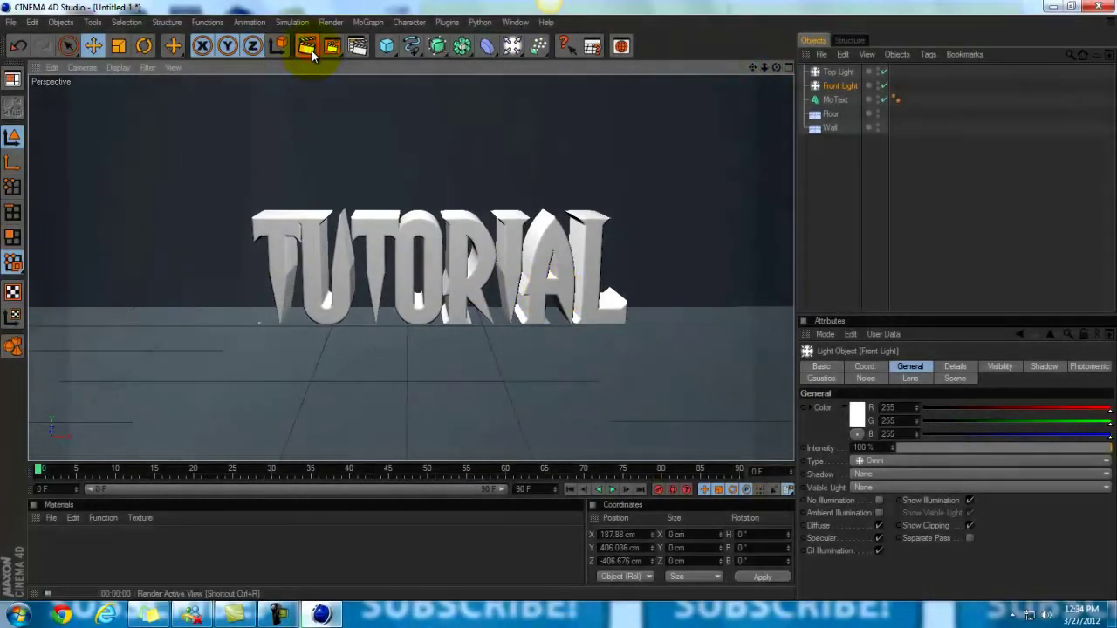
click(924, 256)
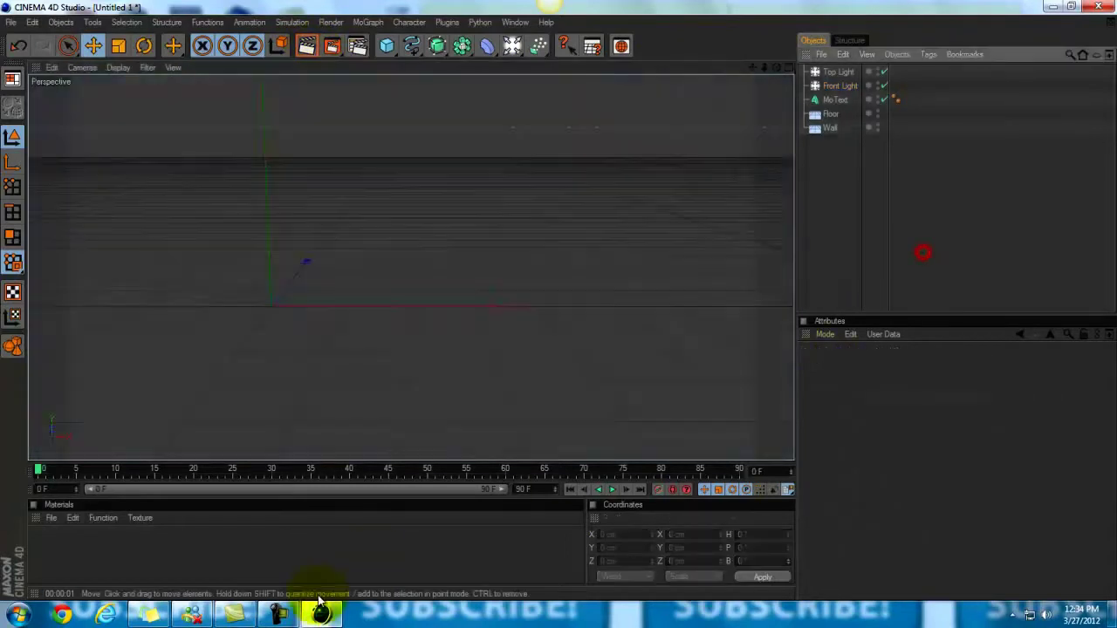
click(278, 615)
click(277, 615)
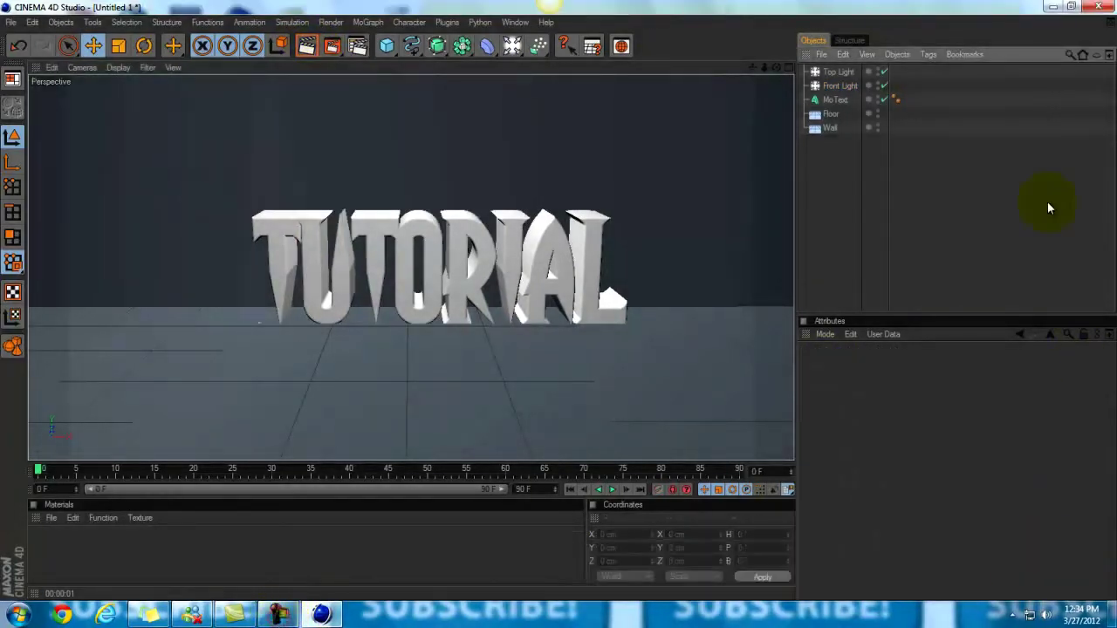
drag(914, 76, 915, 79)
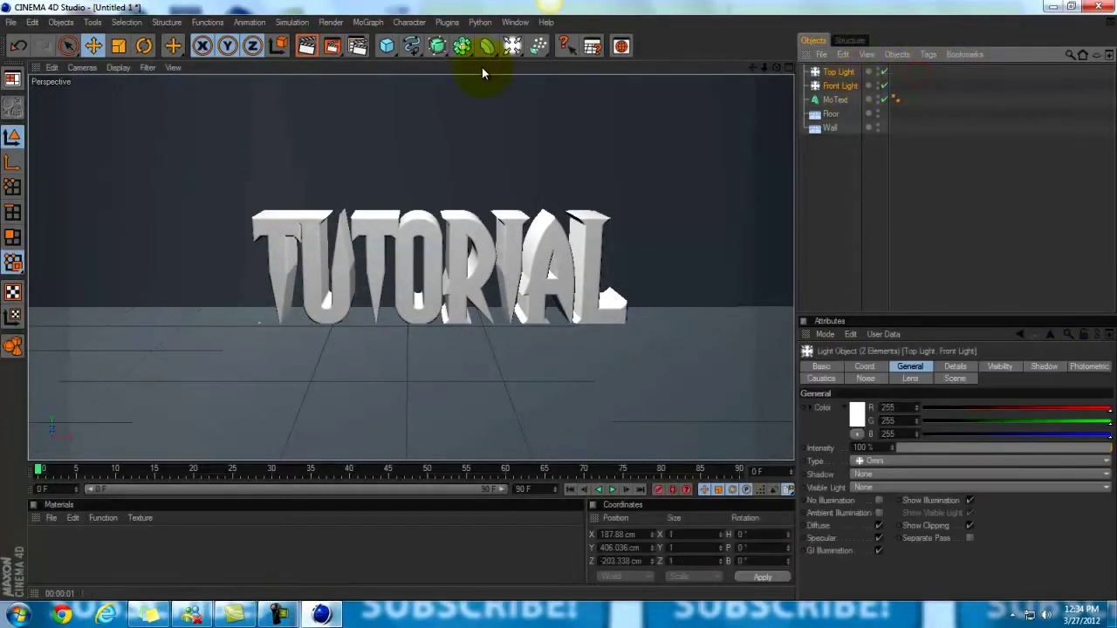
- Set both lights' shadows to Shadow Maps (Soft) at 50% density
click(1058, 369)
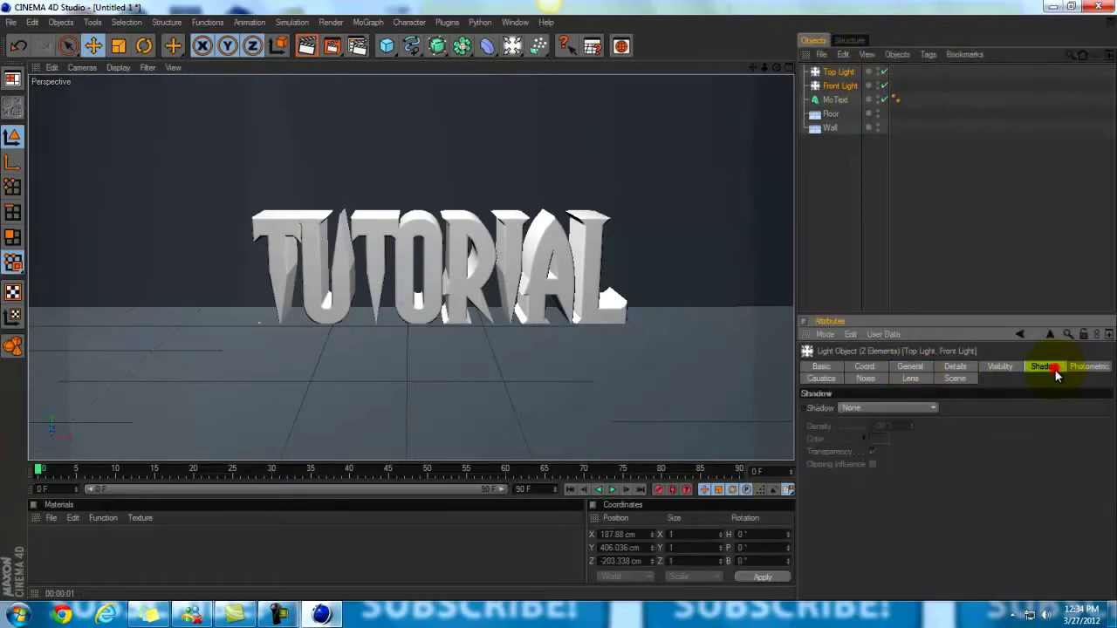
click(916, 409)
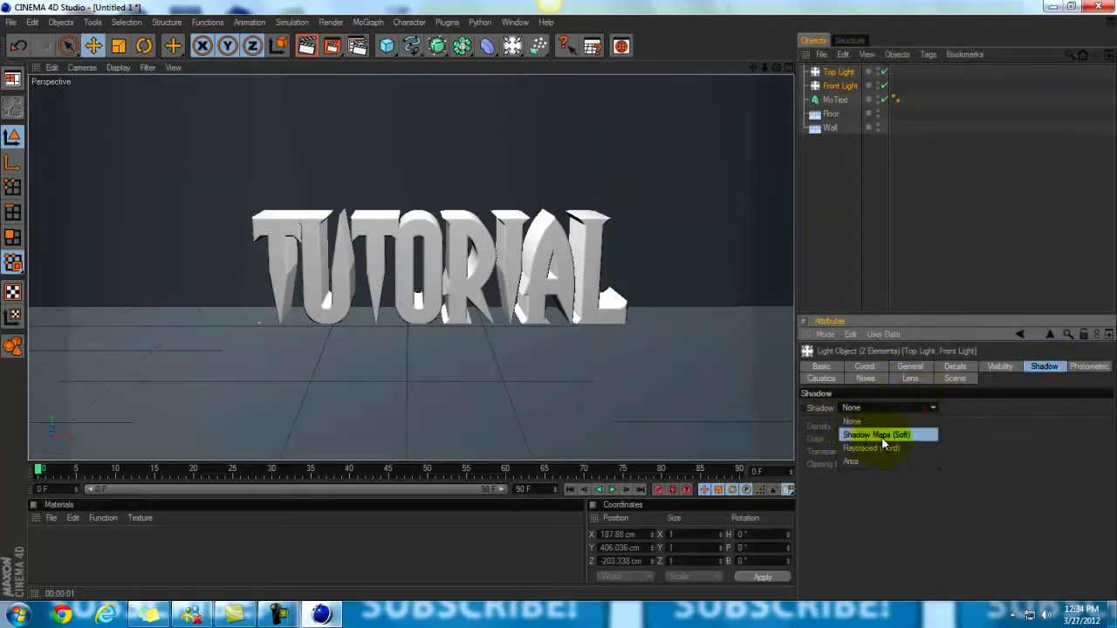
click(911, 435)
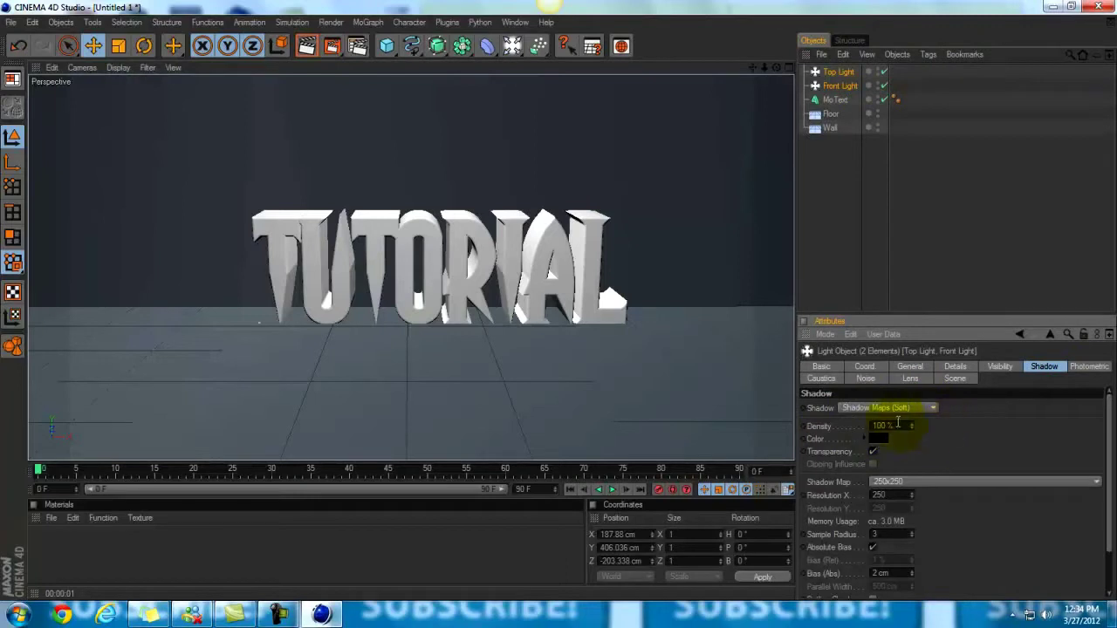
key(BackSpace)
key(Return)
click(860, 245)
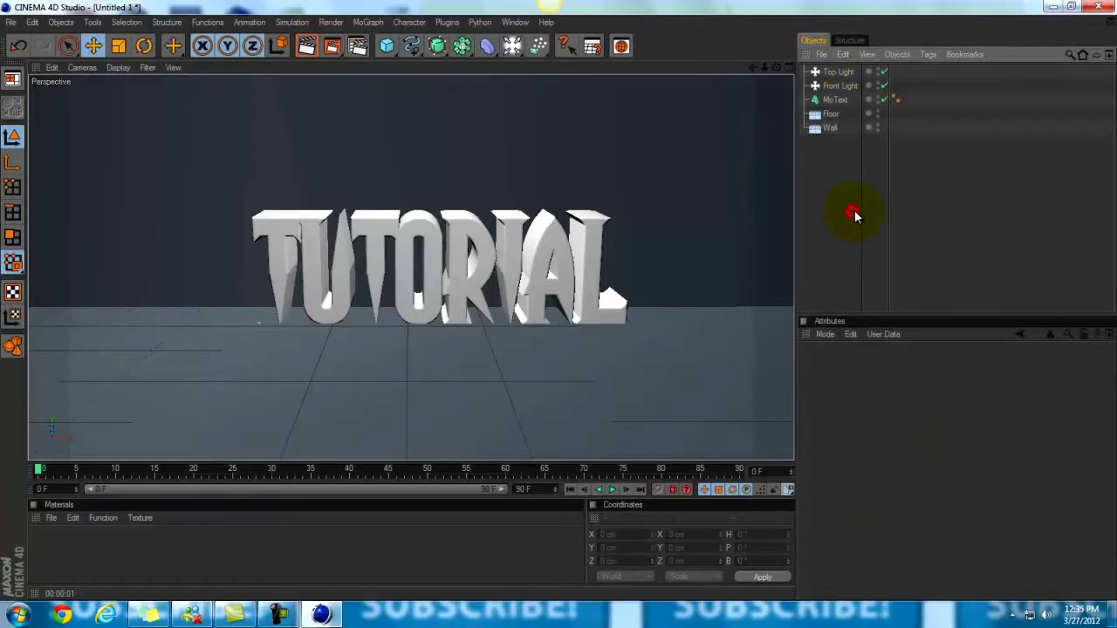
- Render the view to check the soft shadows, then pan and zoom closer to the TUTORIAL text
click(307, 47)
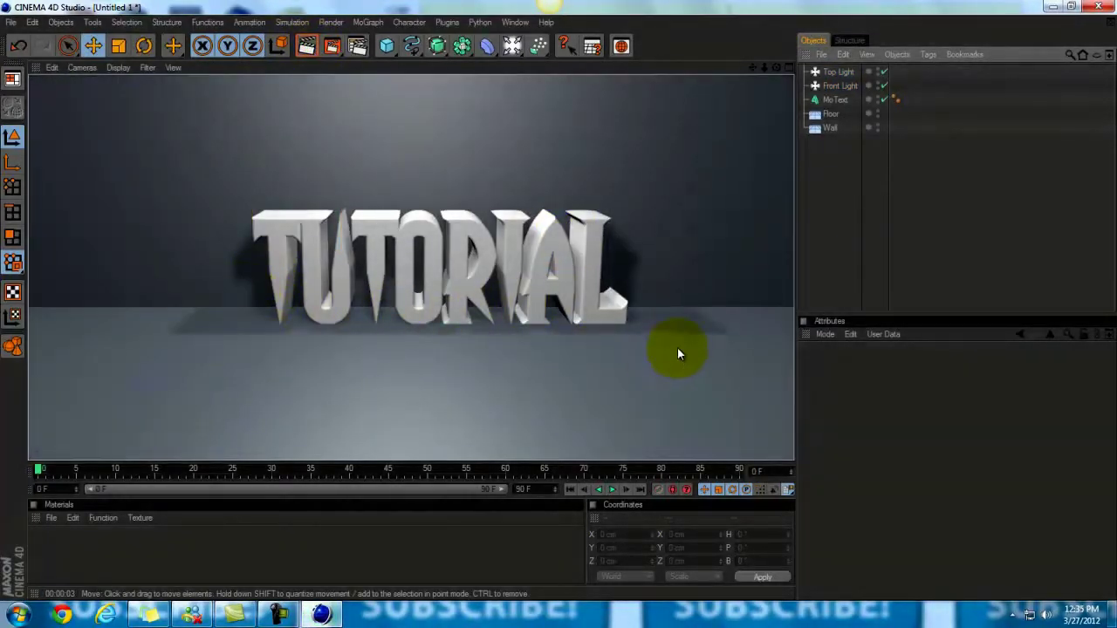
click(851, 246)
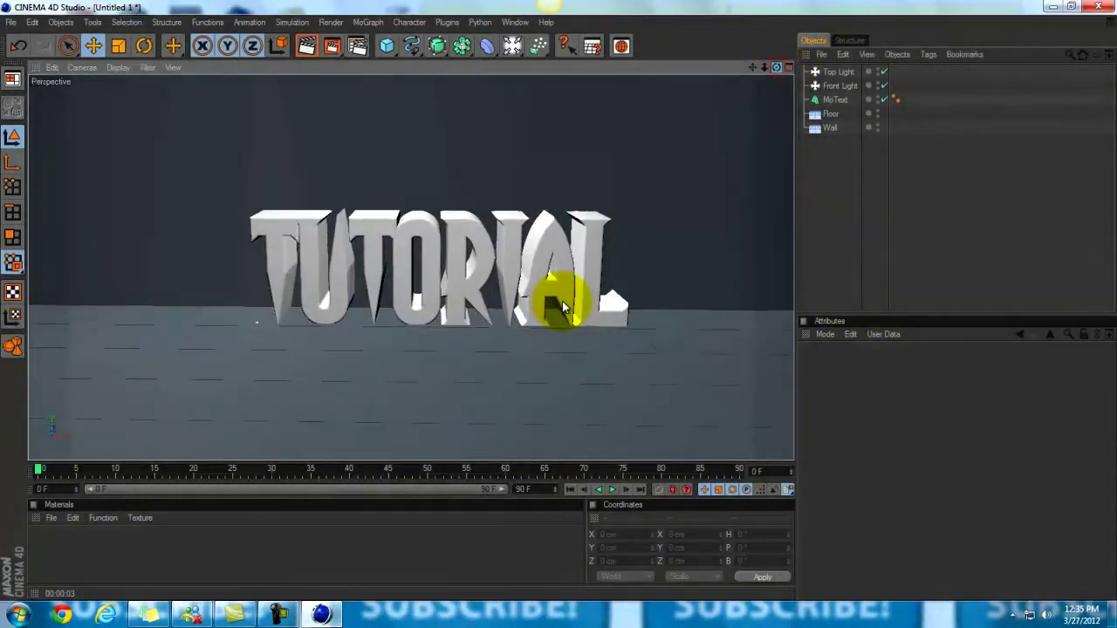
drag(751, 66, 568, 299)
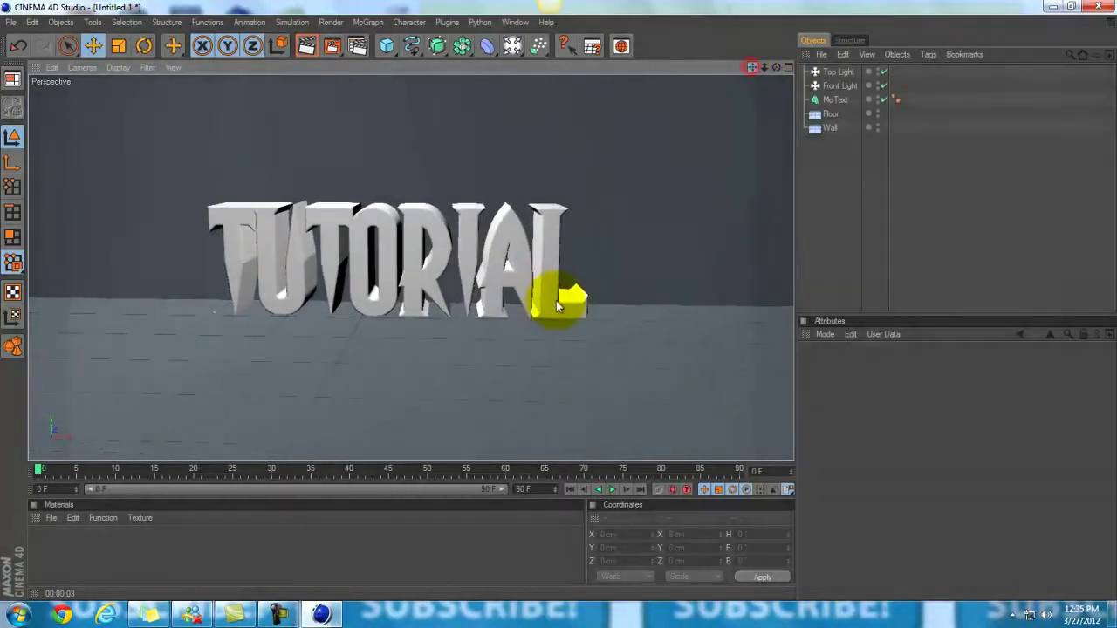
drag(762, 68, 517, 91)
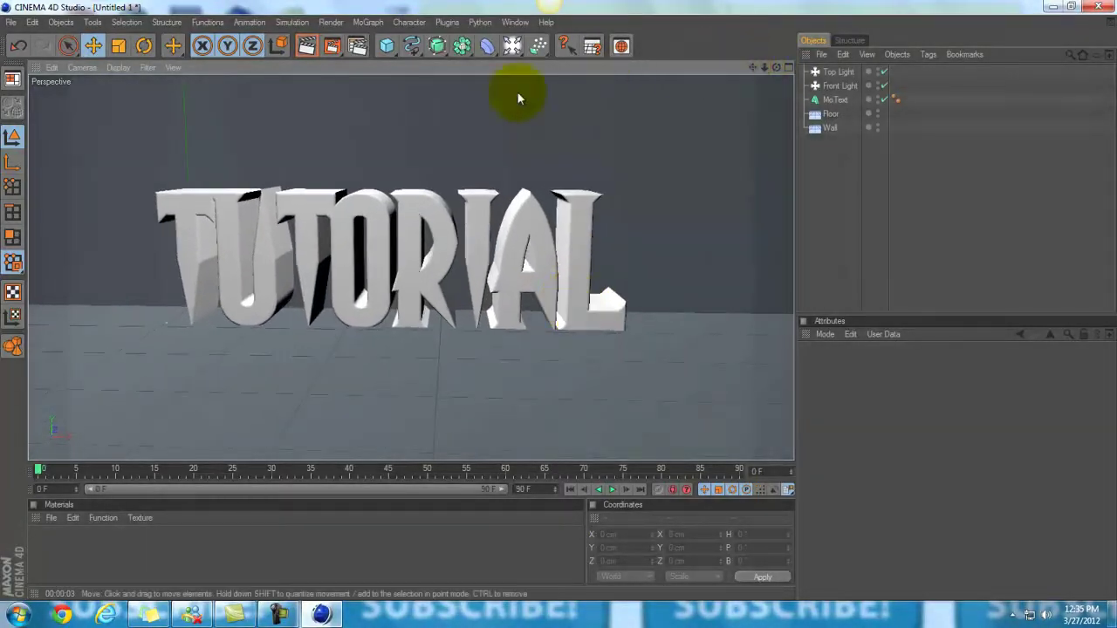
- Create a new material Mat and set its colour to bright green (R4 G255 B0)
double_click(64, 567)
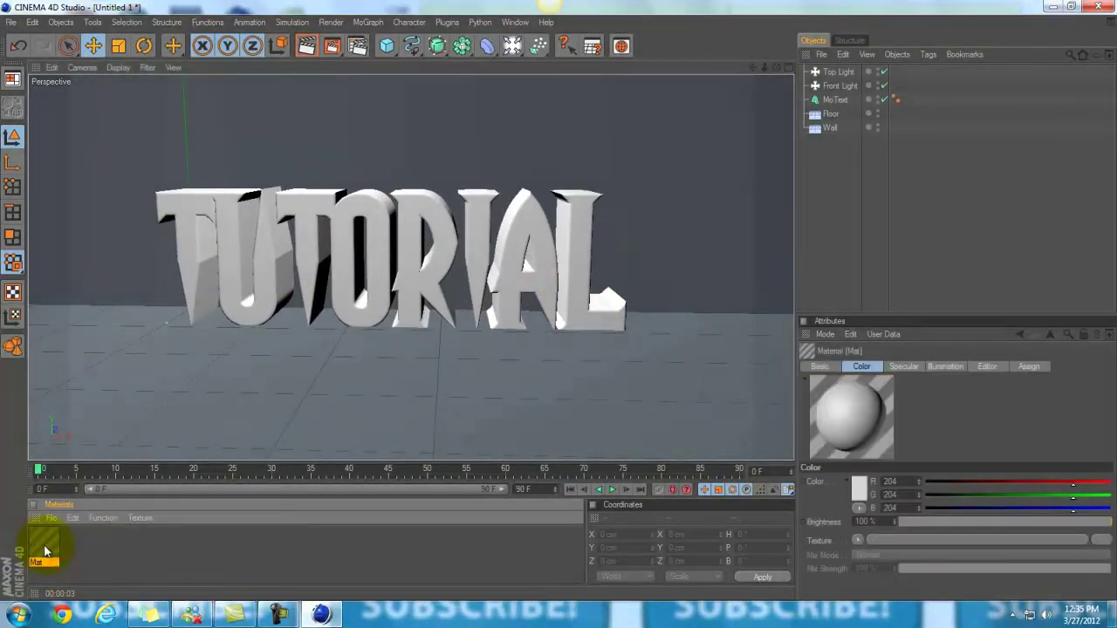
double_click(42, 543)
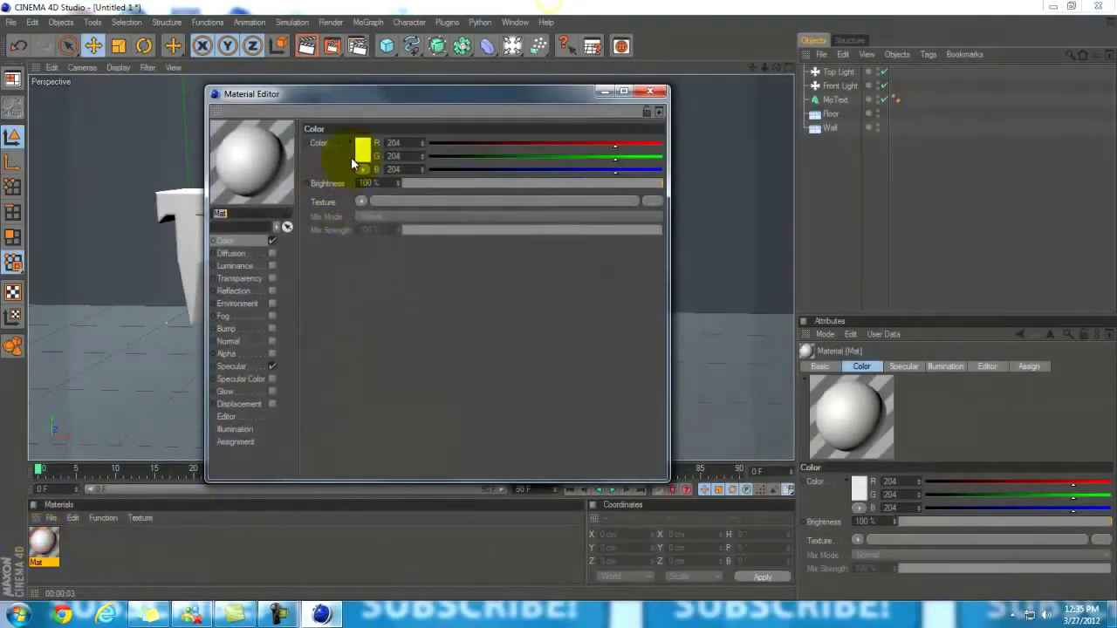
click(367, 154)
click(354, 147)
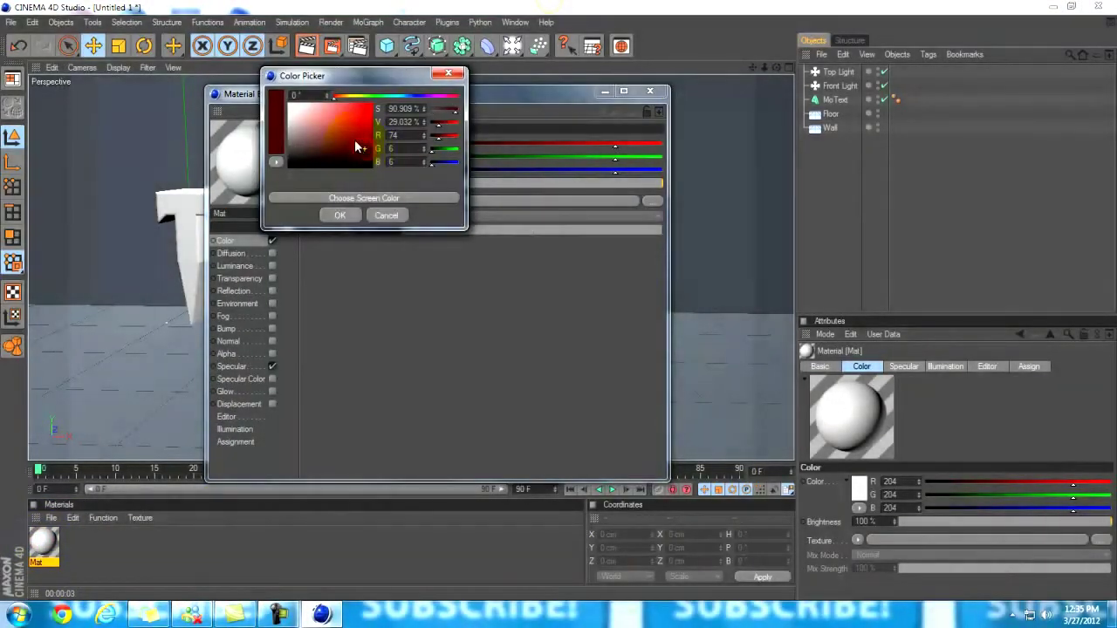
click(375, 96)
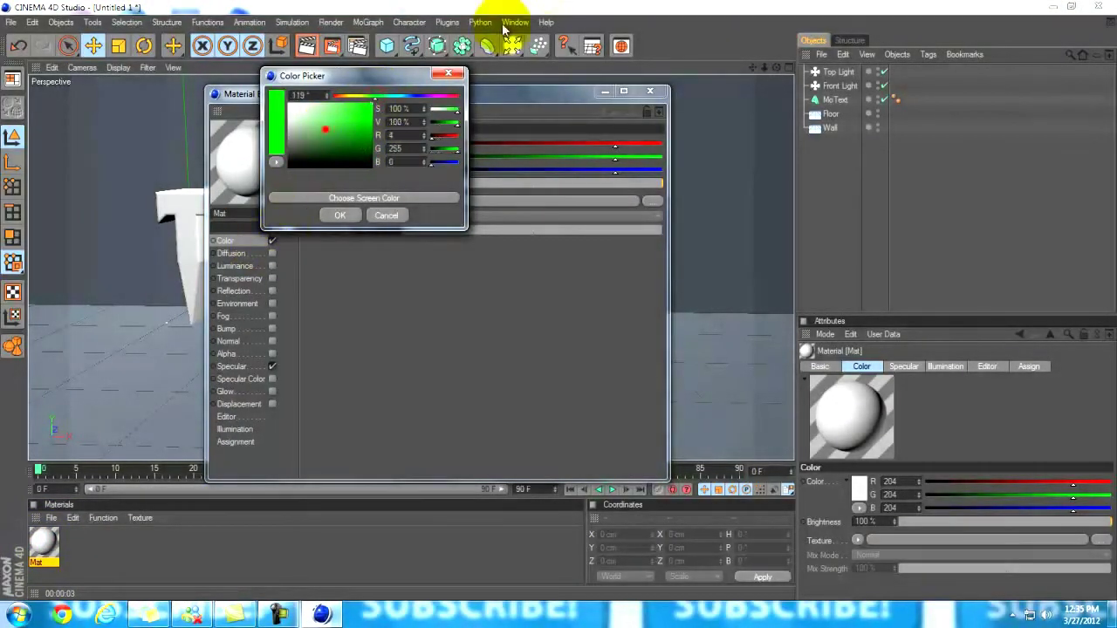
click(339, 215)
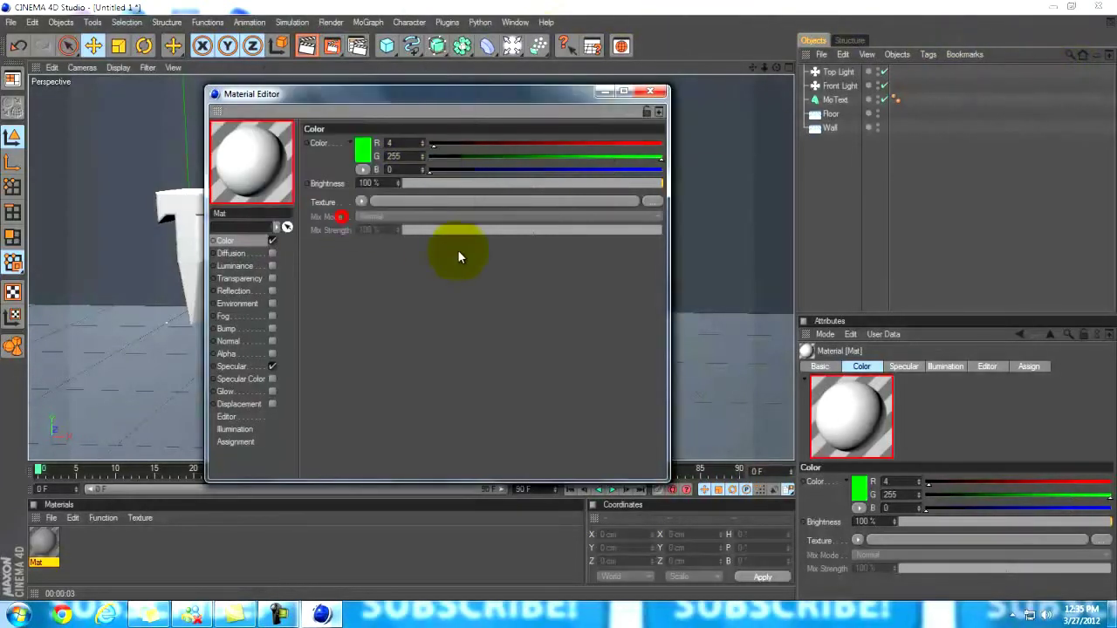
- Enable reflection at 0% brightness with a Fresnel texture at 25% mix strength
click(272, 290)
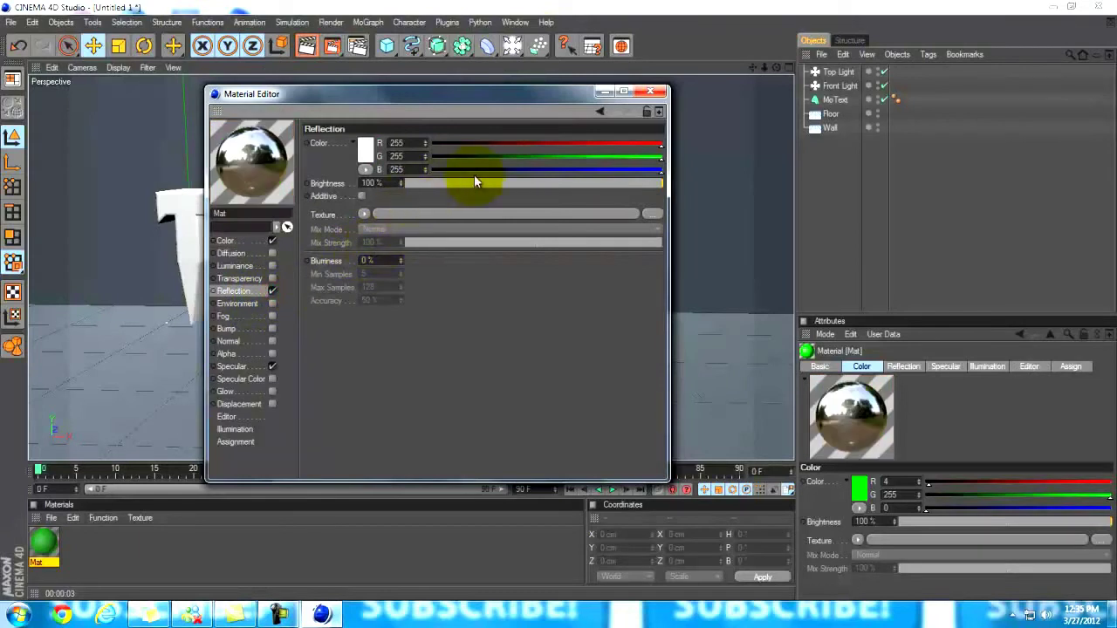
drag(495, 186, 165, 199)
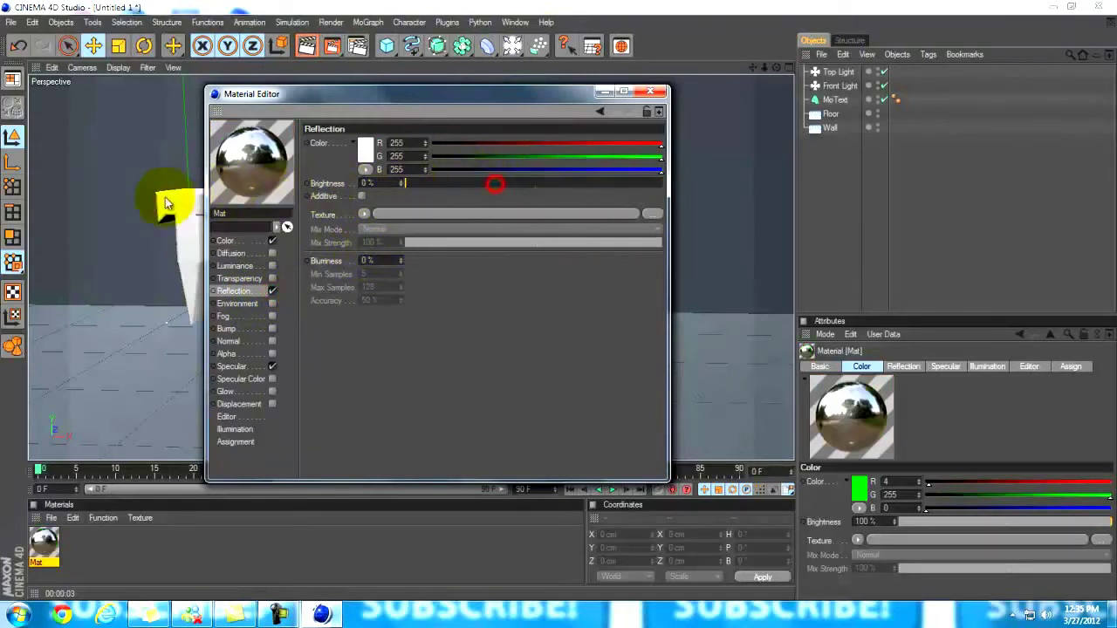
click(364, 214)
click(397, 341)
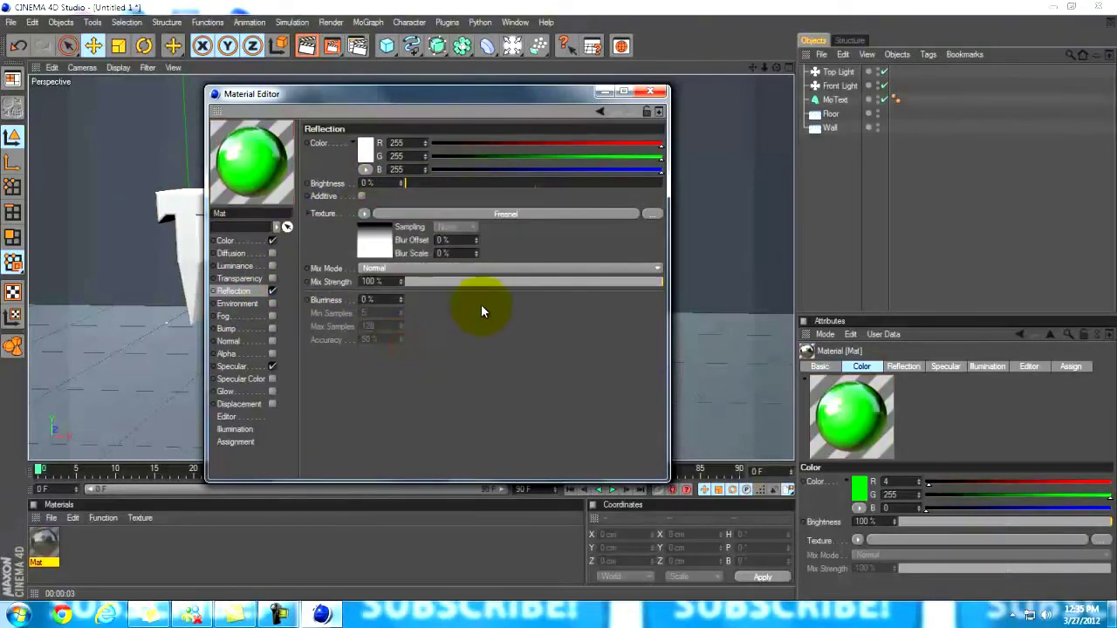
mouse_move(508, 281)
mouse_down()
mouse_move(439, 288)
mouse_move(469, 285)
mouse_up()
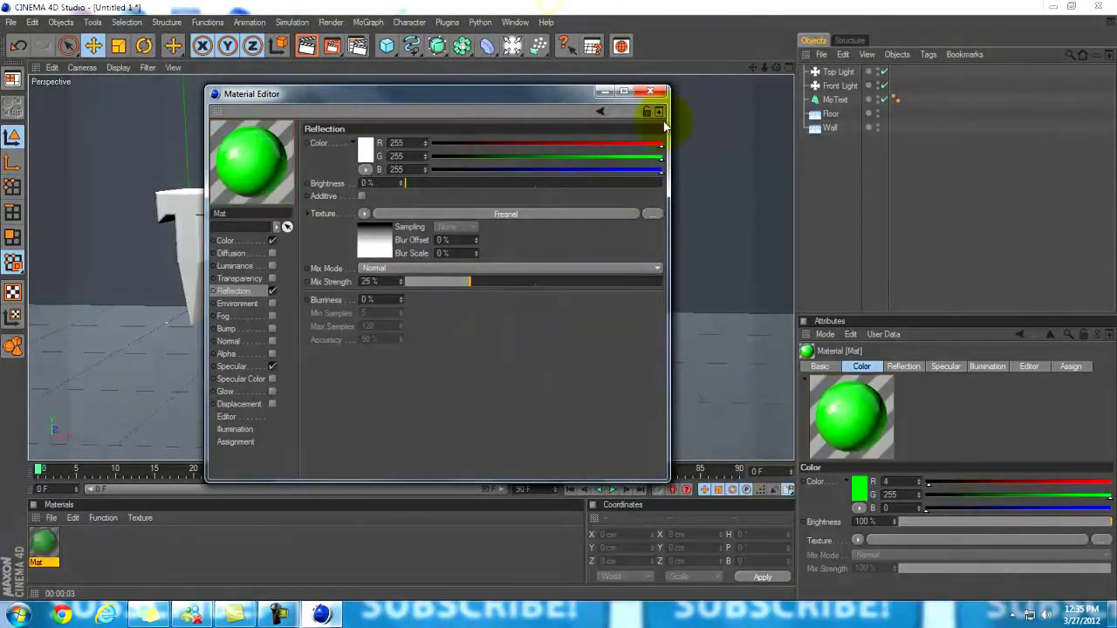
click(651, 92)
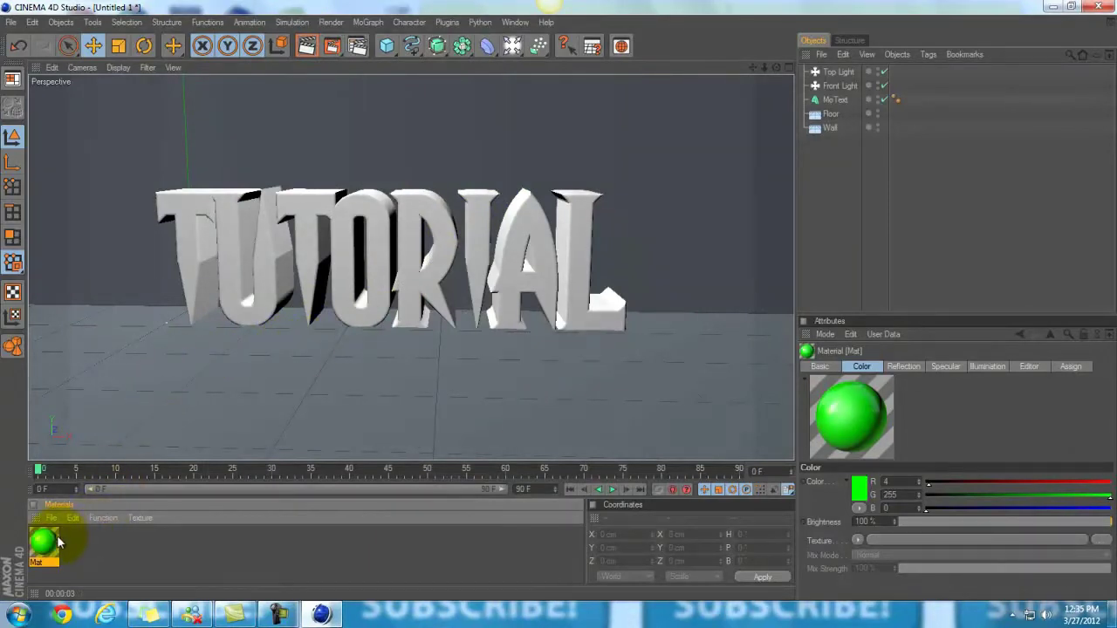
- Copy the green Mat as Mat.1, set its colour to black, then duplicate it as Mat.2
ctrl+drag(49, 545, 79, 546)
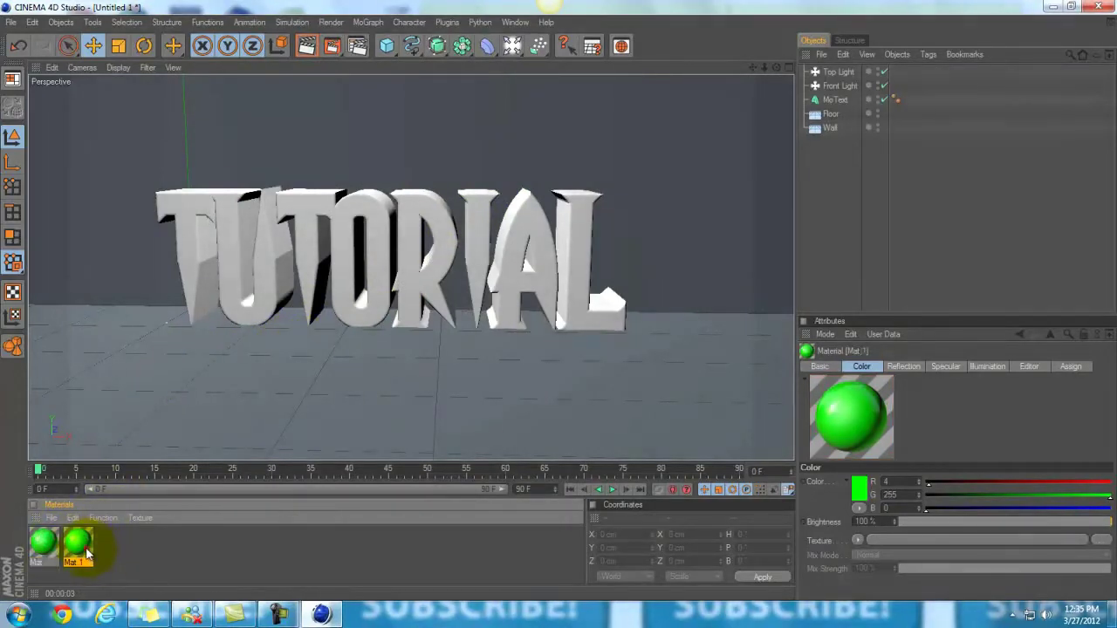
double_click(88, 552)
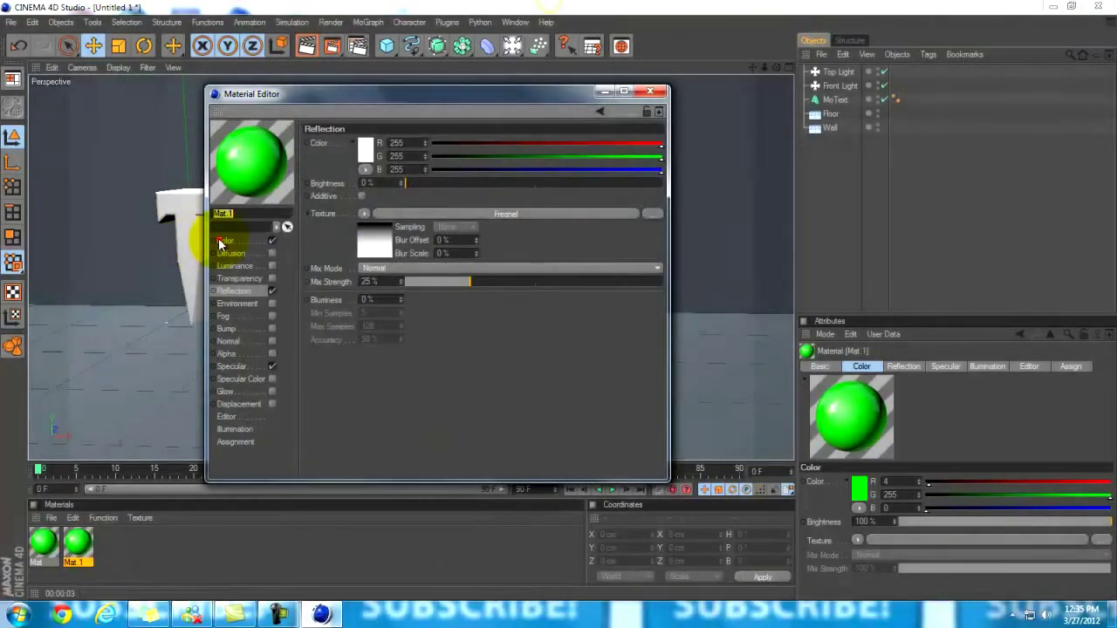
click(223, 240)
click(362, 152)
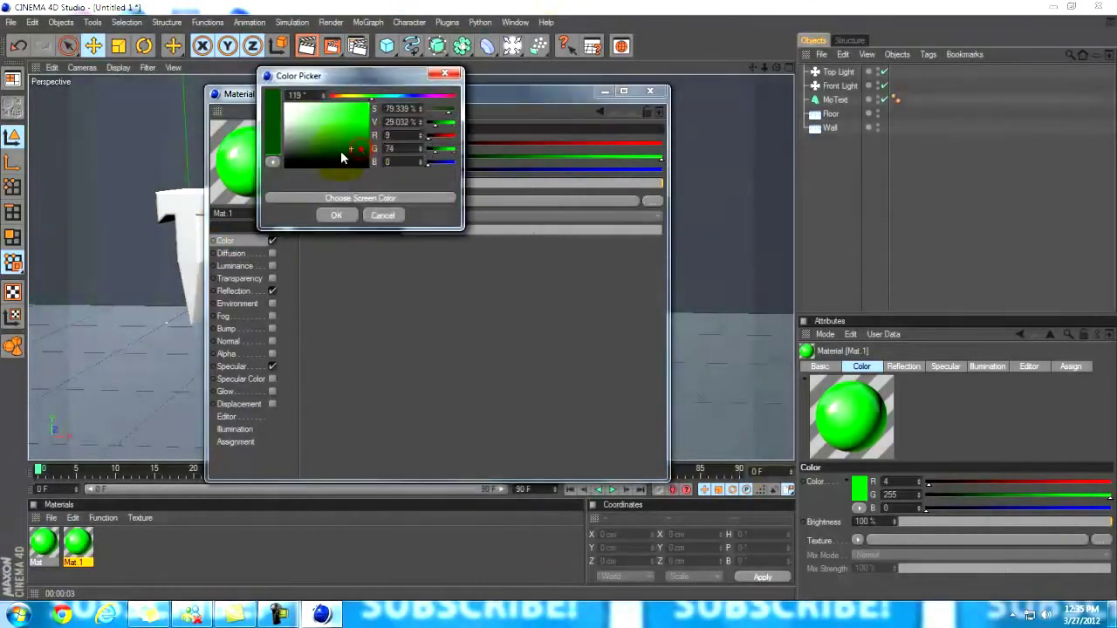
click(331, 215)
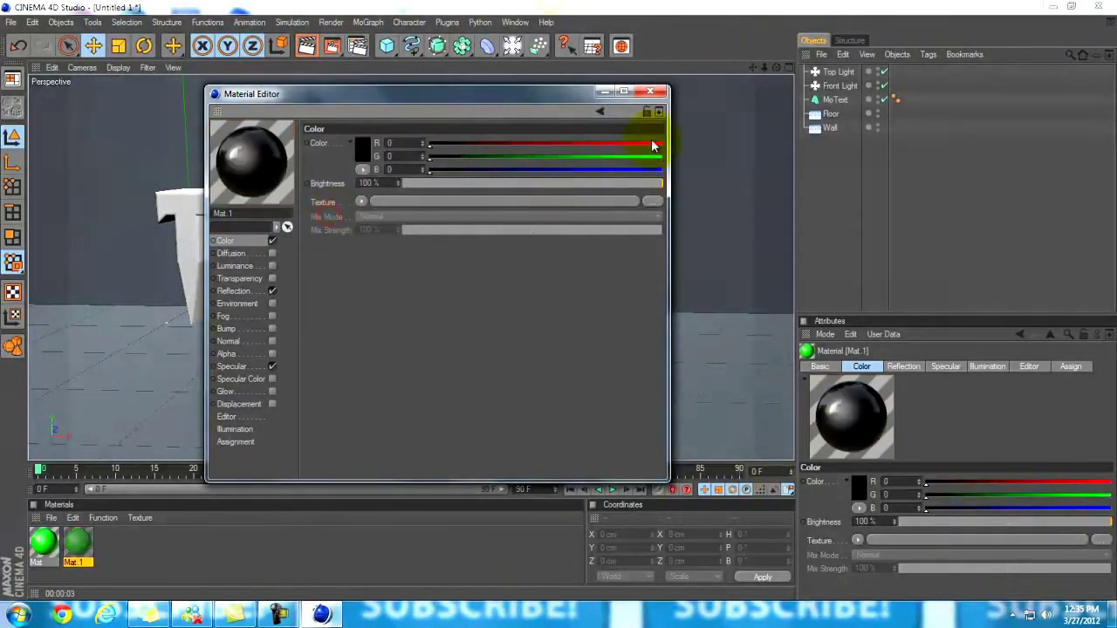
click(652, 92)
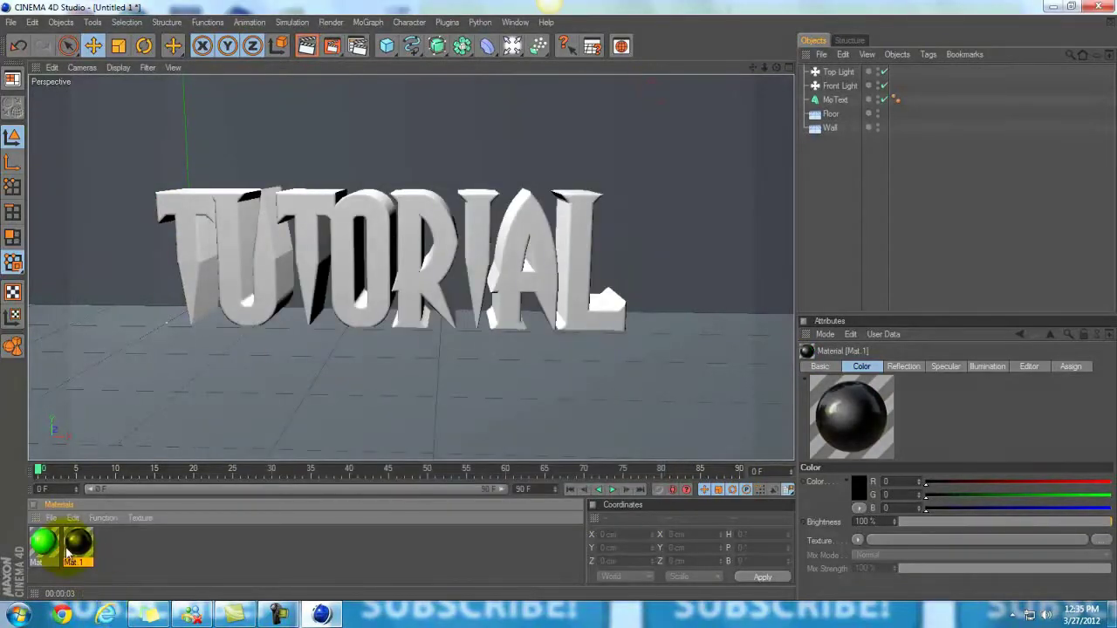
ctrl+drag(79, 542, 116, 543)
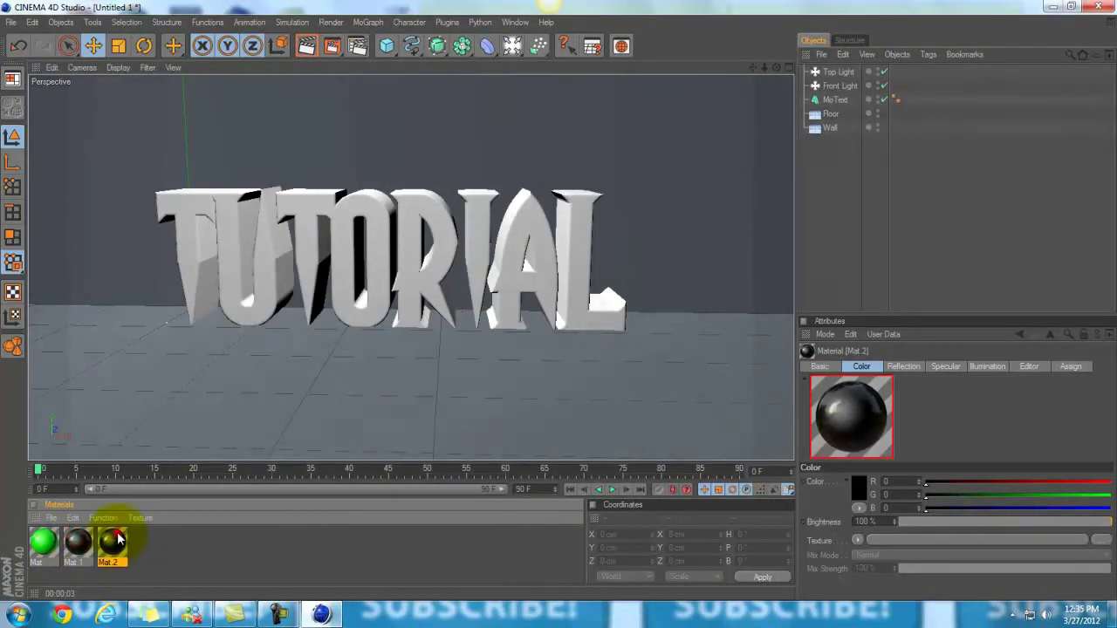
- Brighten Mat.2's colour to mid grey (RGB 142) and apply it to the Floor object
double_click(113, 541)
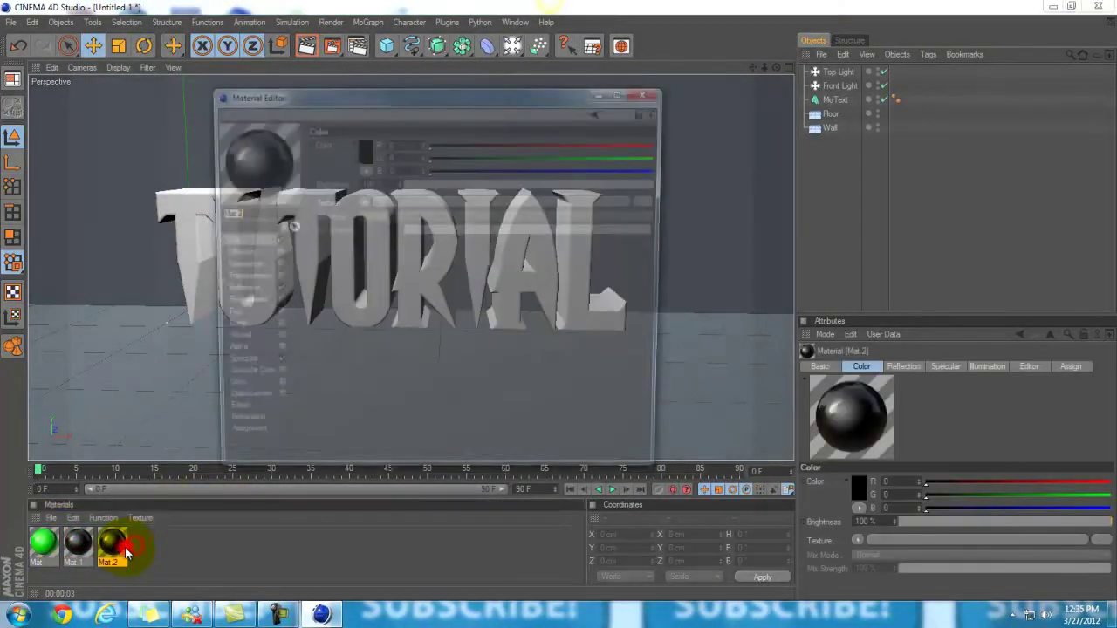
click(362, 151)
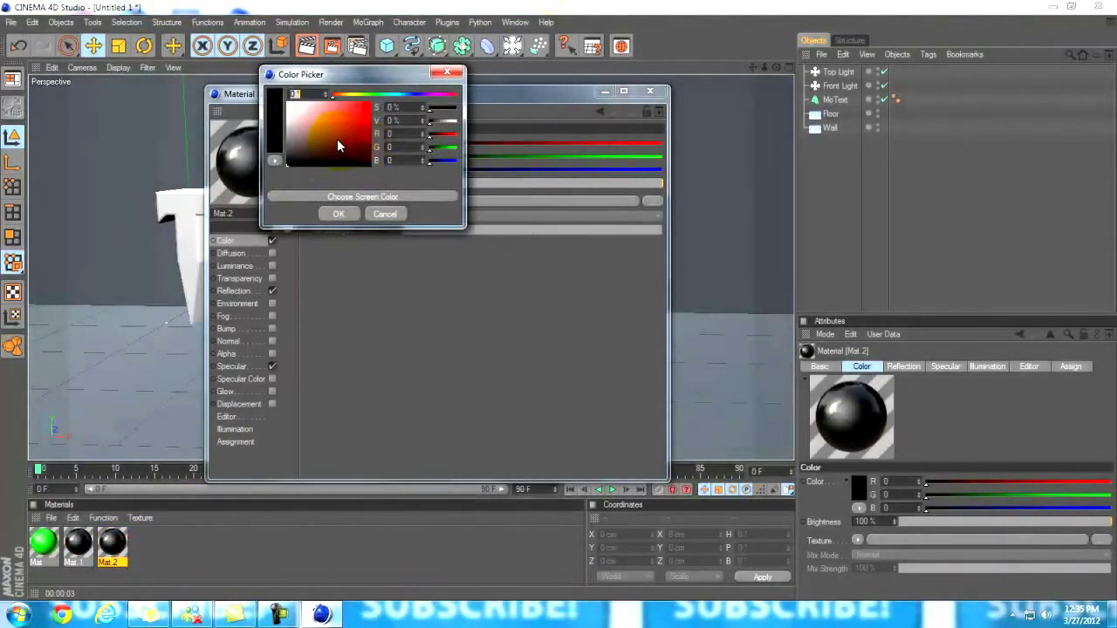
drag(205, 133, 166, 131)
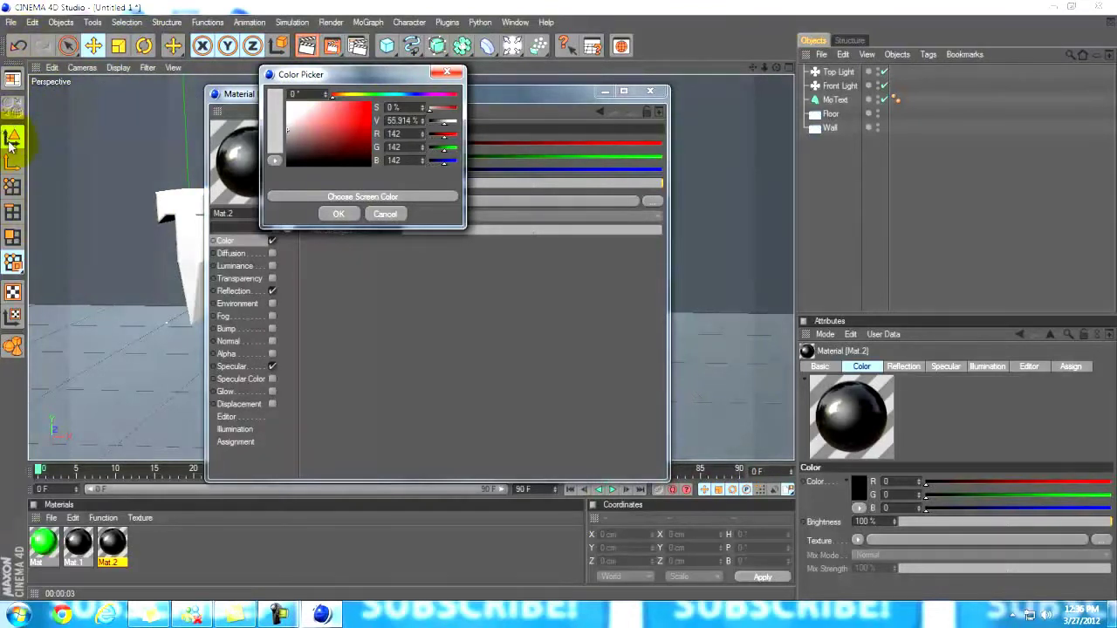
click(335, 219)
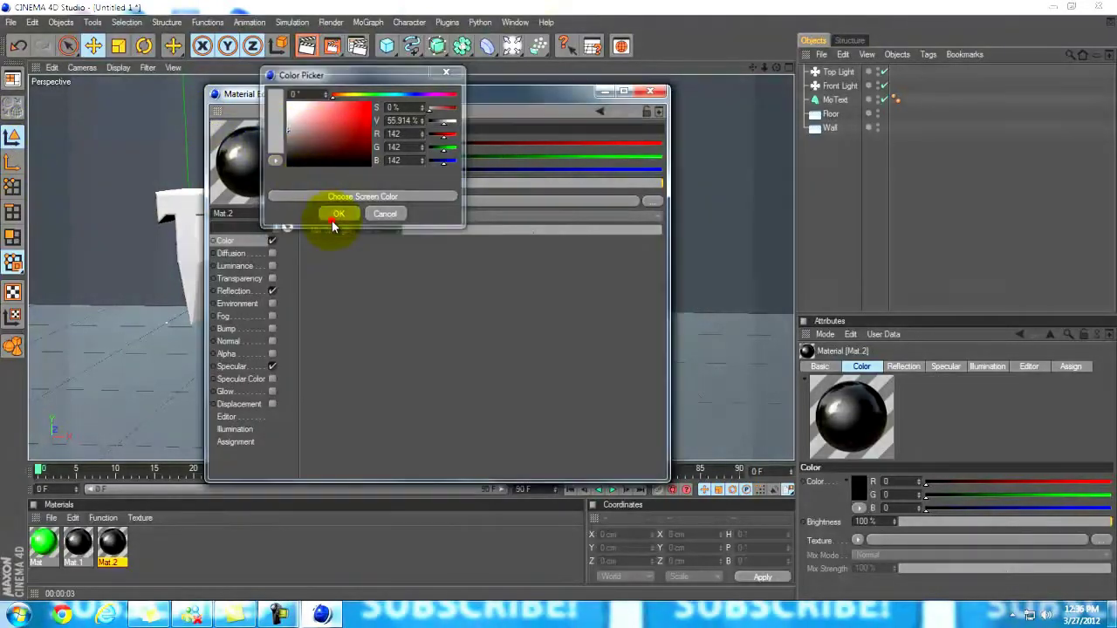
click(650, 91)
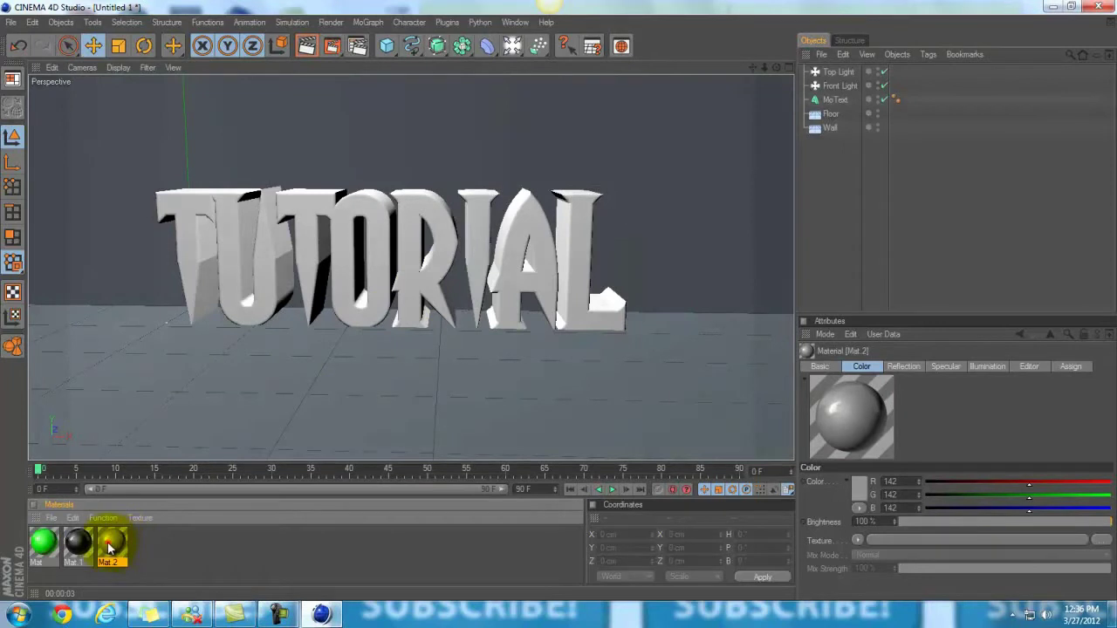
drag(834, 121, 901, 132)
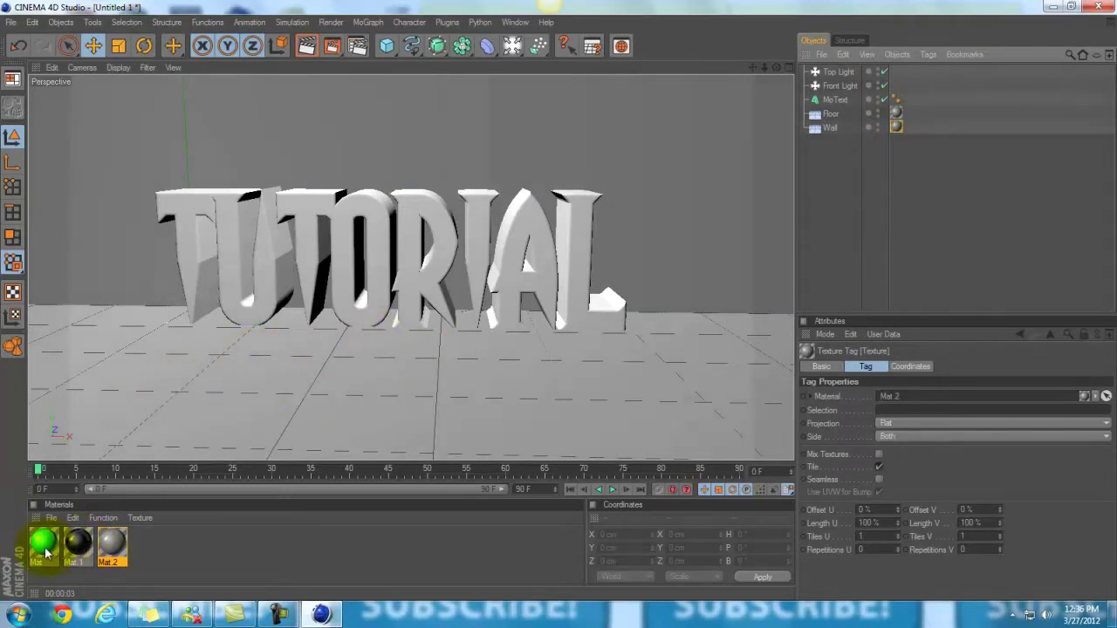
- Drag the green Mat and then the black Mat.1 onto the MoText object
drag(46, 548, 839, 99)
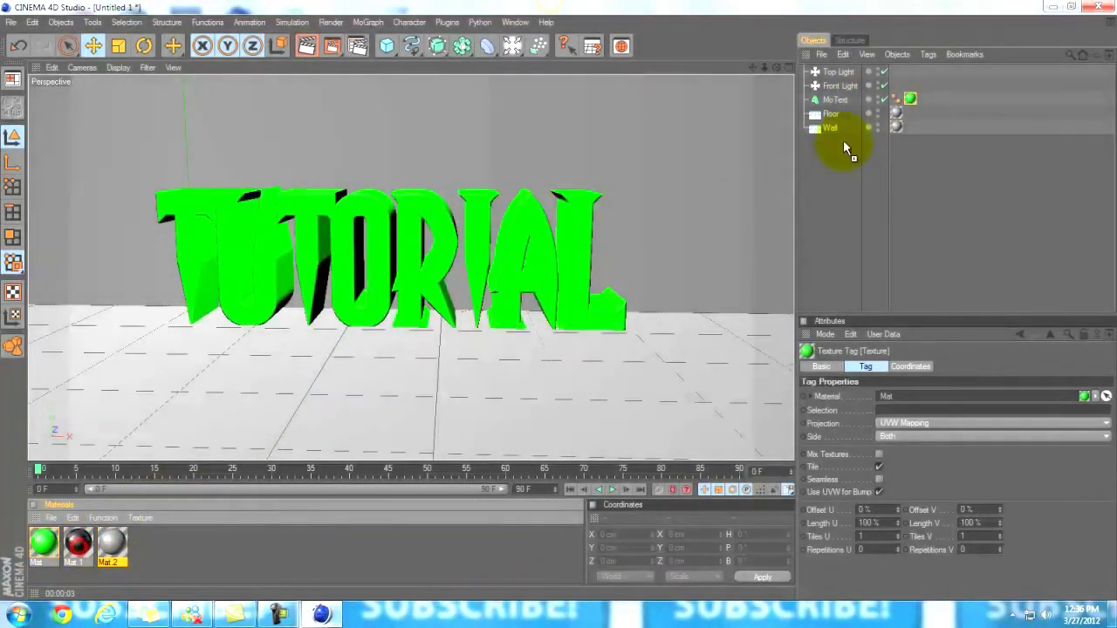
drag(858, 98, 859, 101)
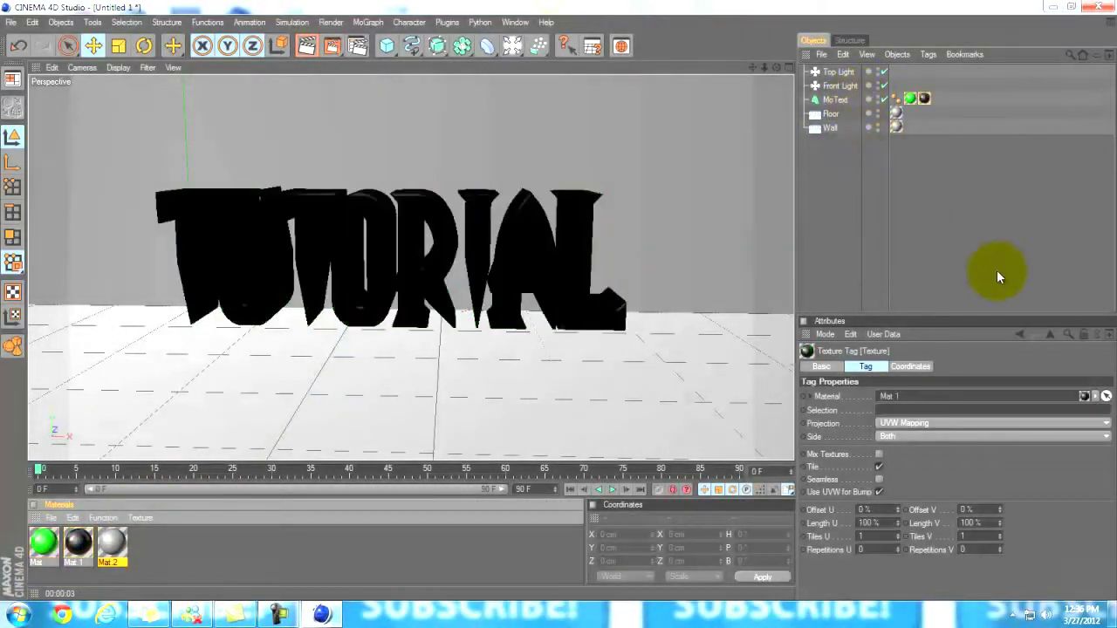
click(937, 272)
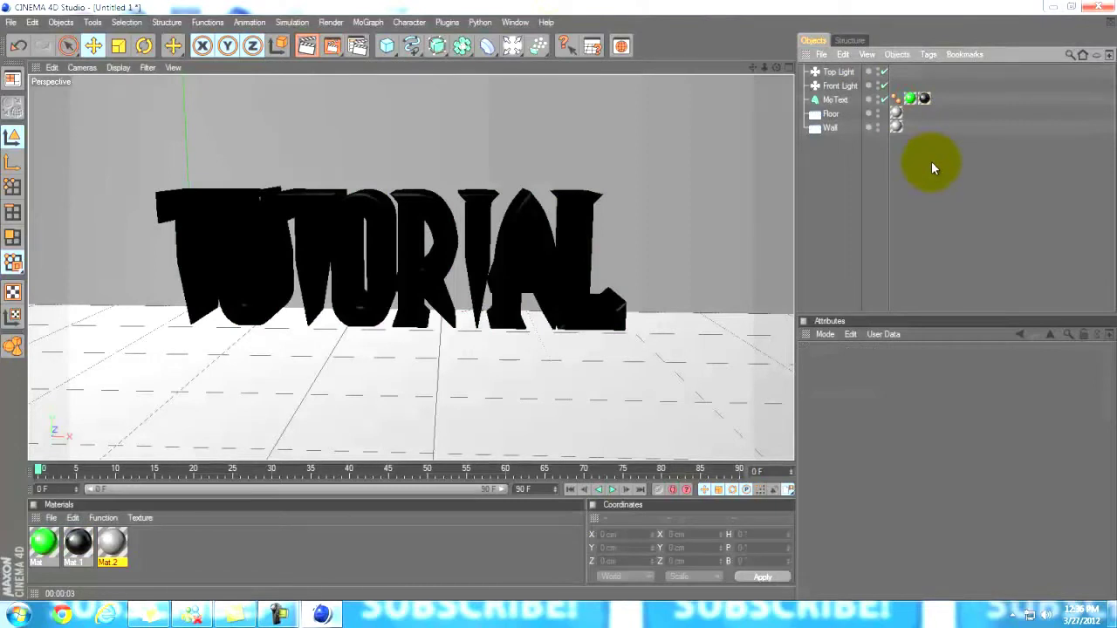
click(909, 99)
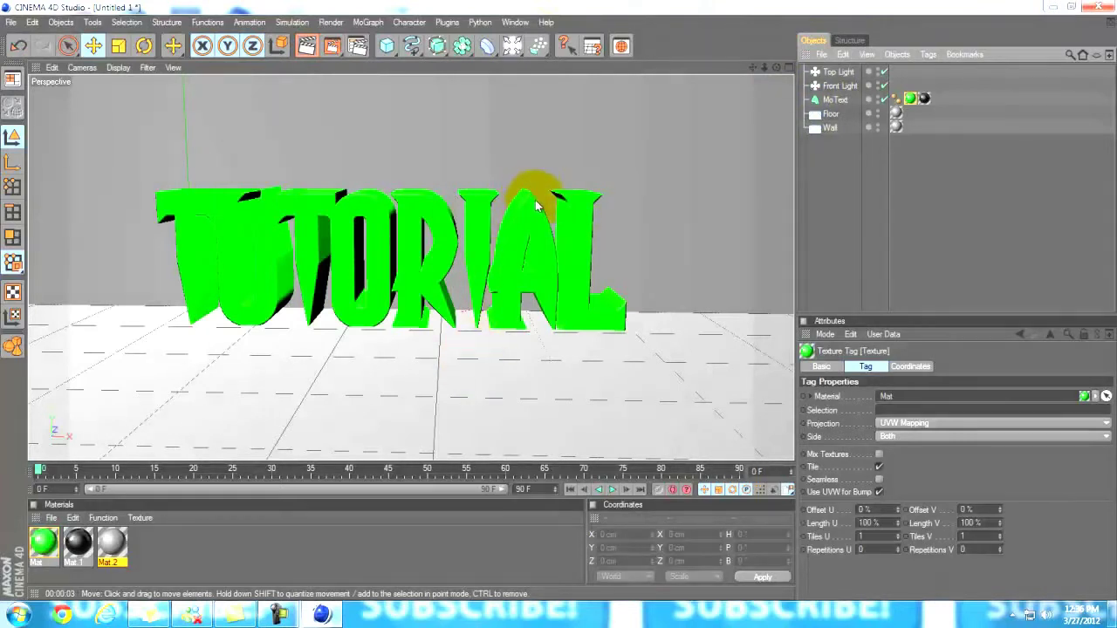
drag(925, 84, 926, 99)
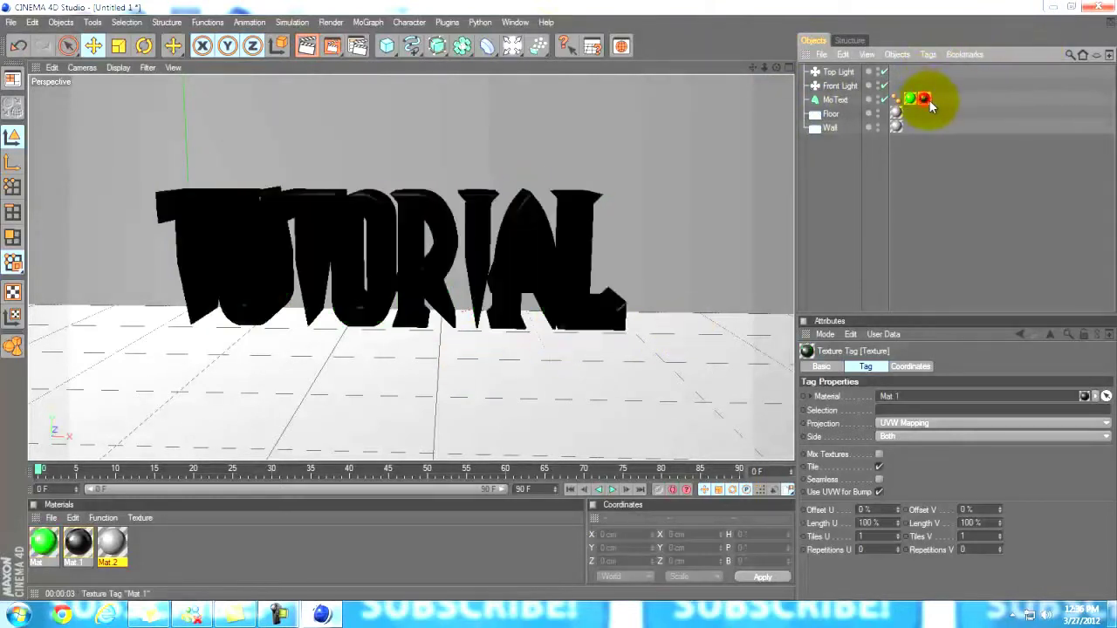
key(ctrl+z)
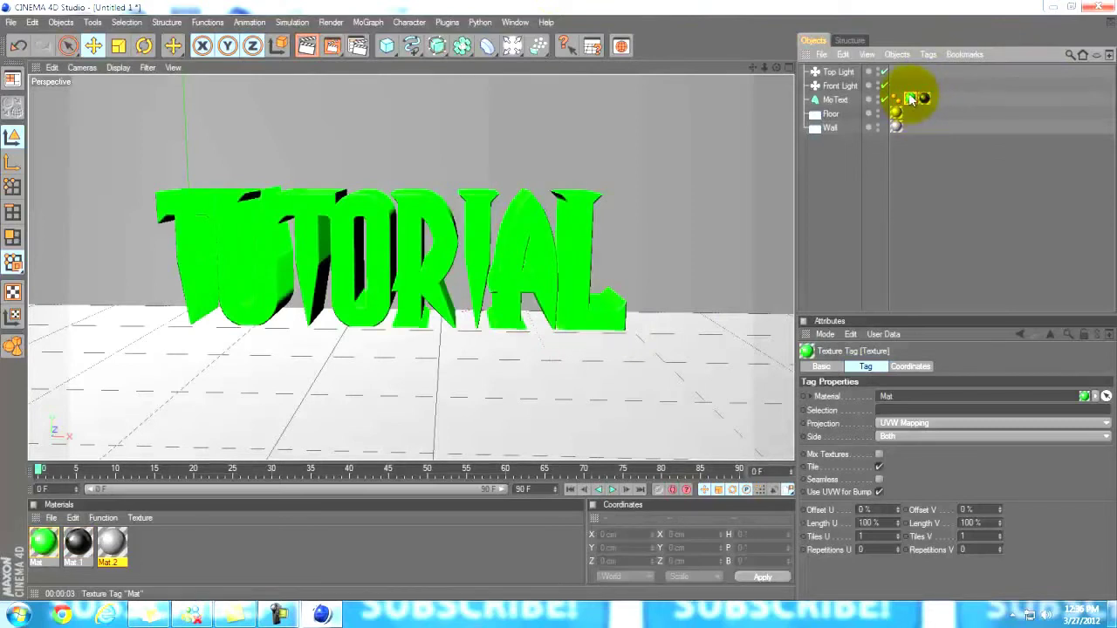
drag(910, 98, 923, 100)
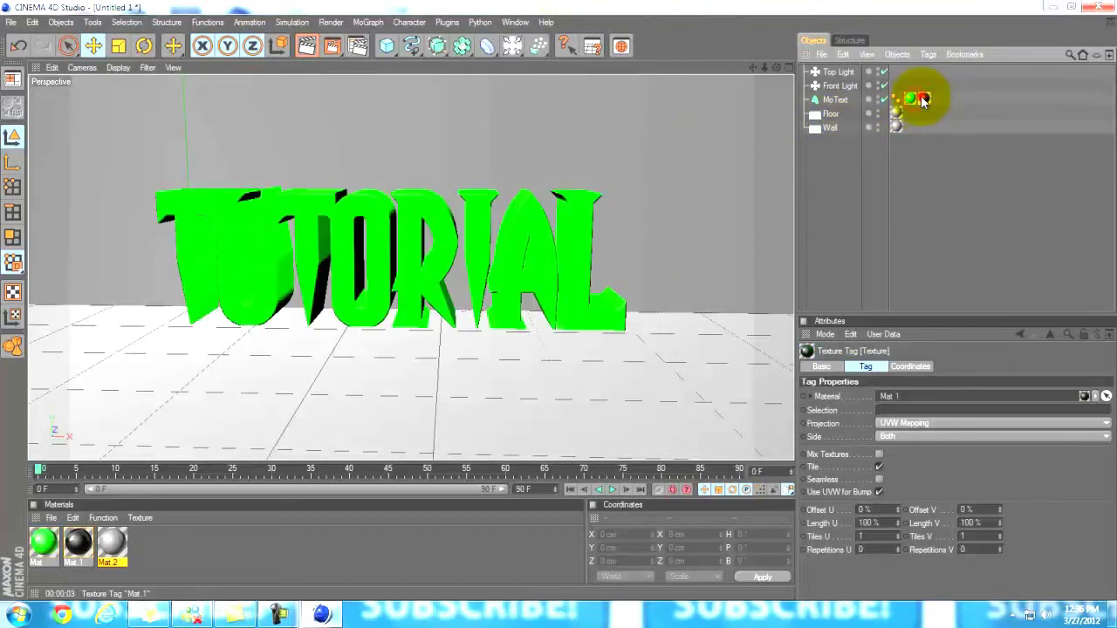
click(923, 101)
click(912, 101)
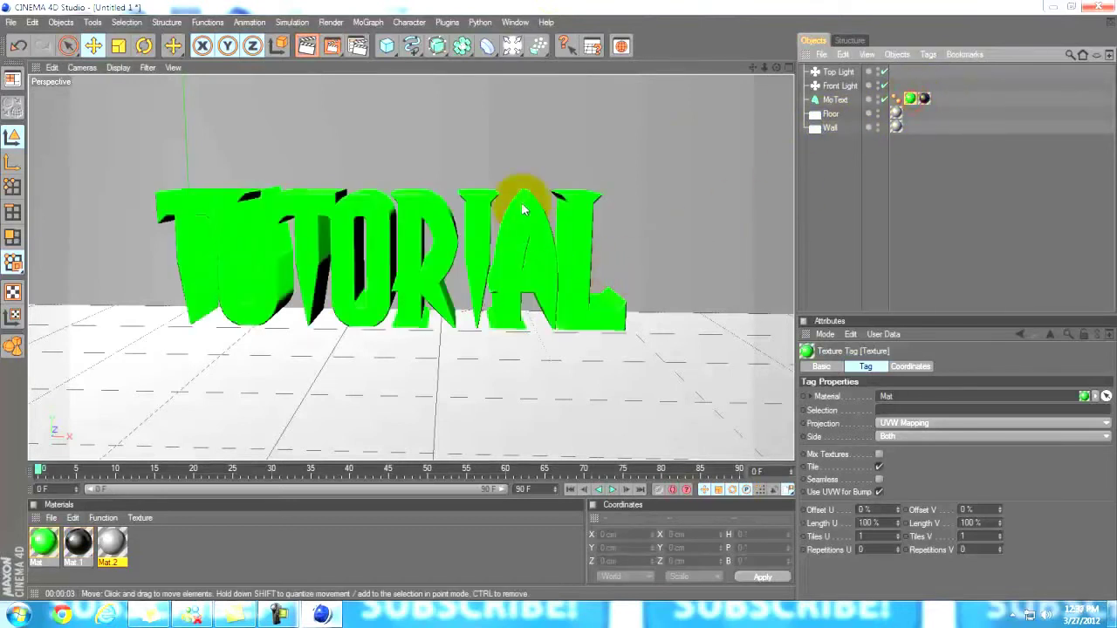
click(924, 100)
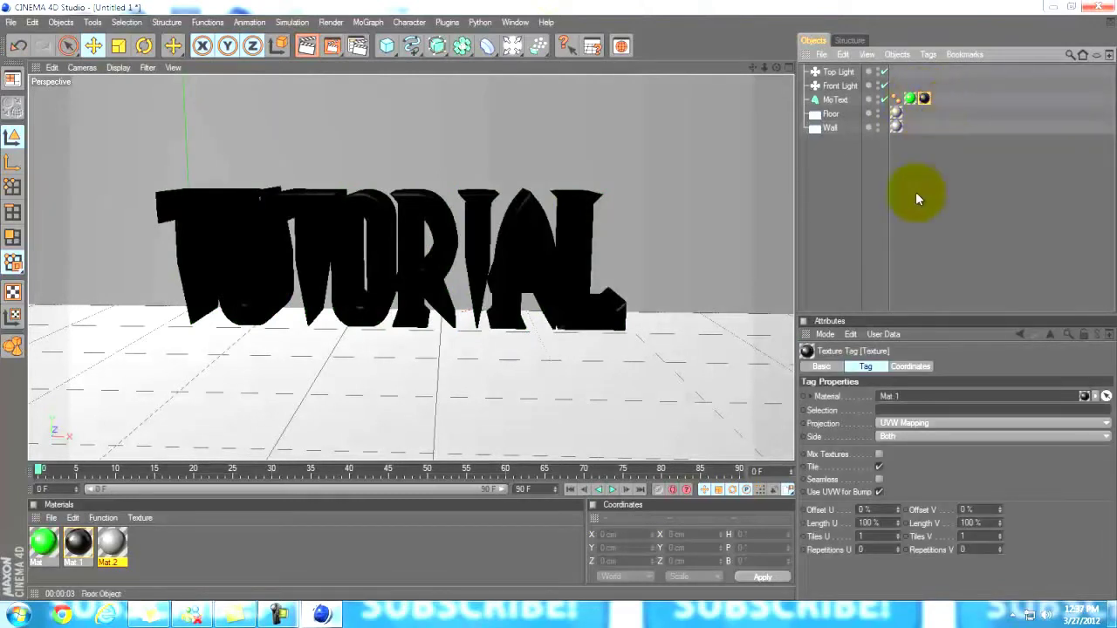
- Restrict the black Mat.1 texture tag to the C1 selection
click(940, 403)
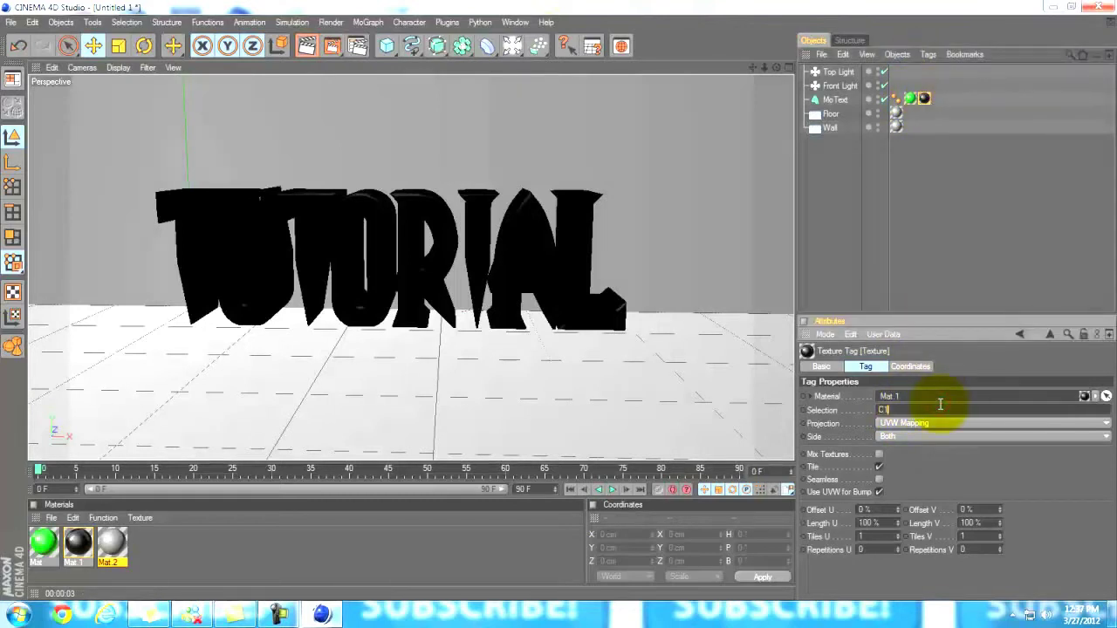
text(C1)
click(945, 276)
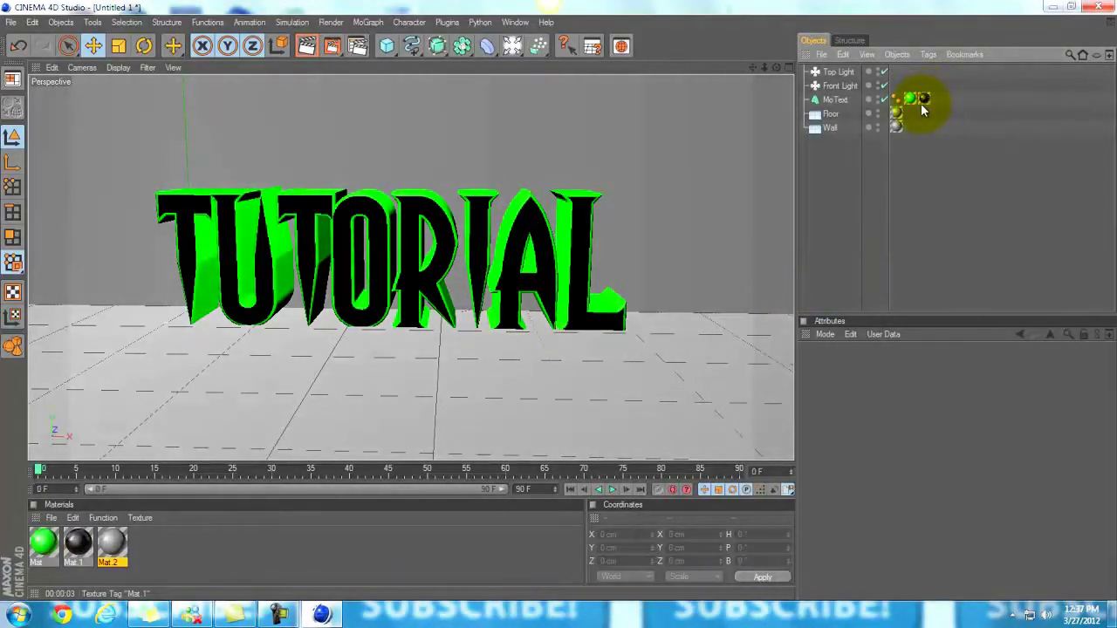
- Move the green Mat tag after Mat.1 and restrict it to the C1 selection too
click(923, 99)
drag(908, 103, 944, 109)
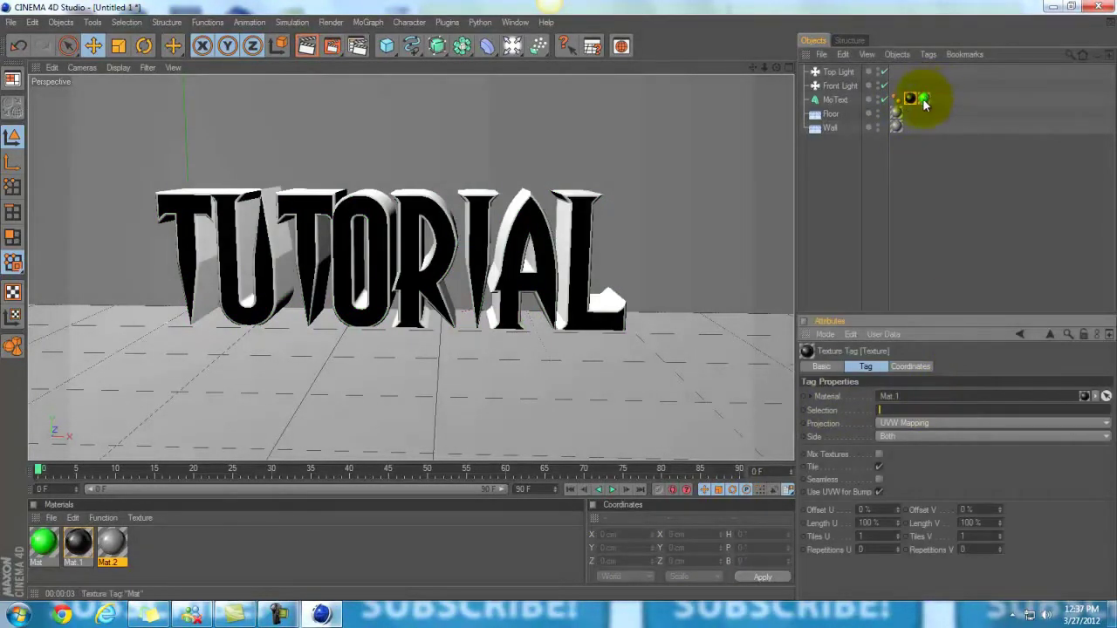
click(926, 99)
click(928, 403)
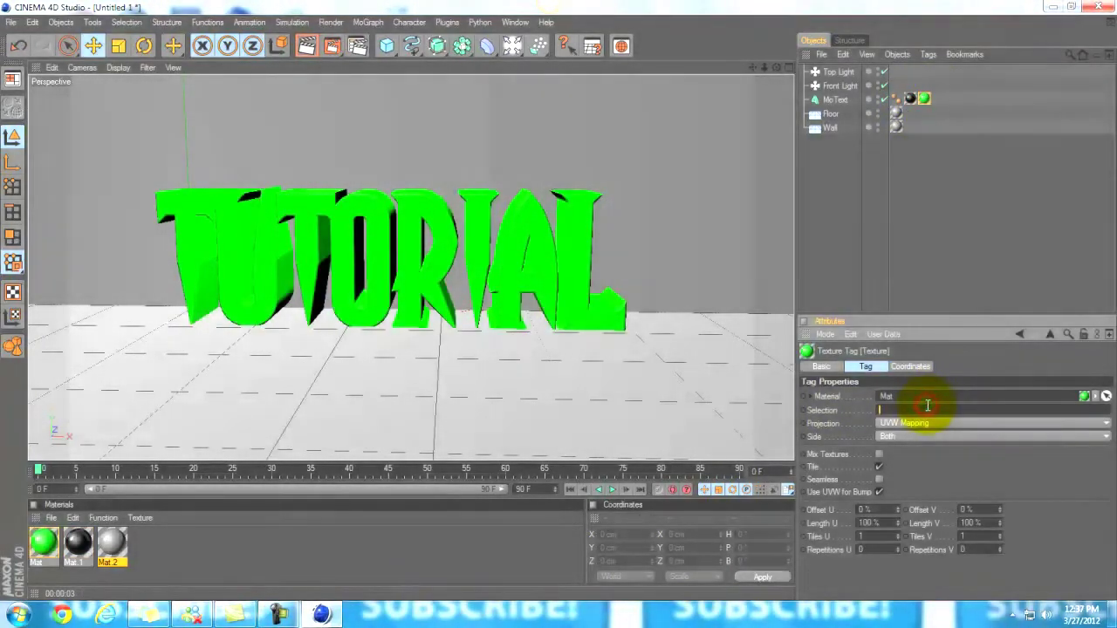
text(C1)
click(923, 160)
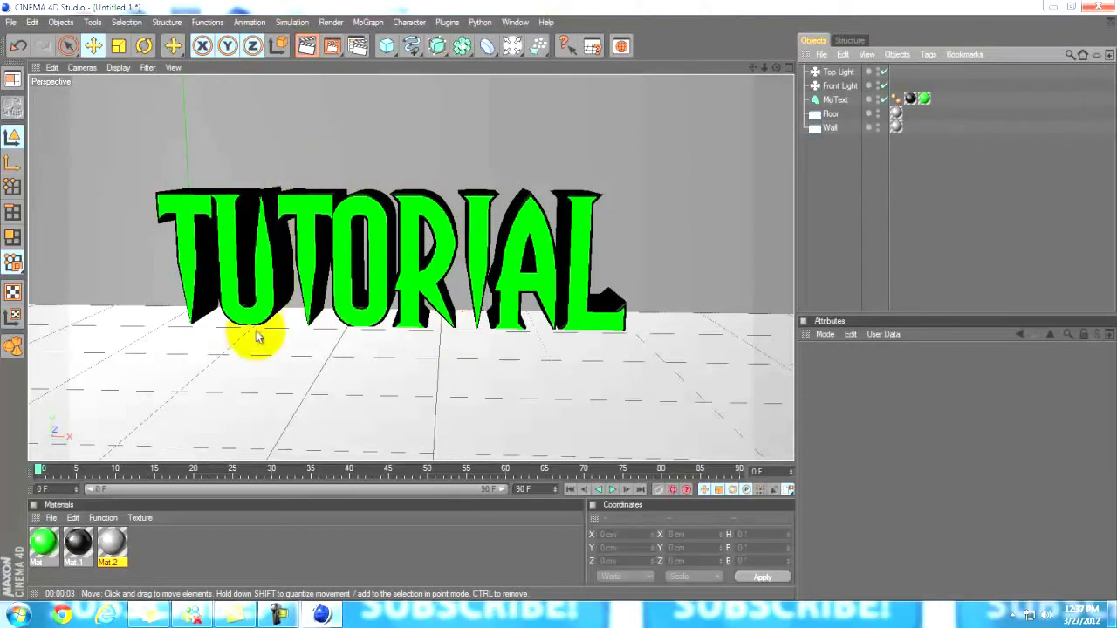
- Pan the view to reframe TUTORIAL and add a new Camera object to the scene
click(969, 242)
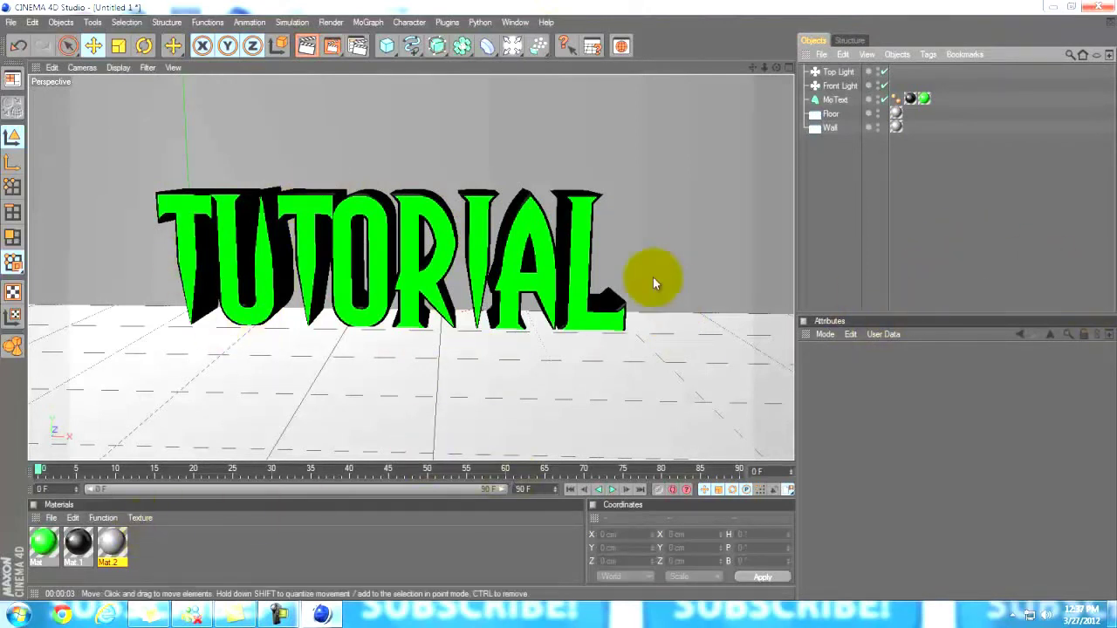
drag(752, 67, 586, 316)
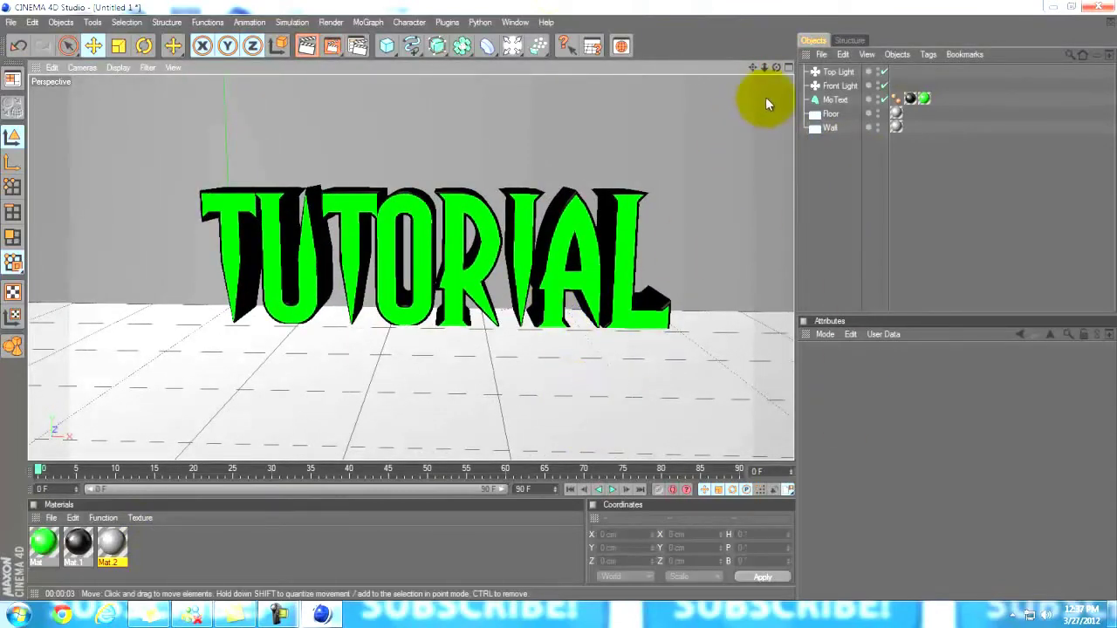
drag(752, 68, 544, 302)
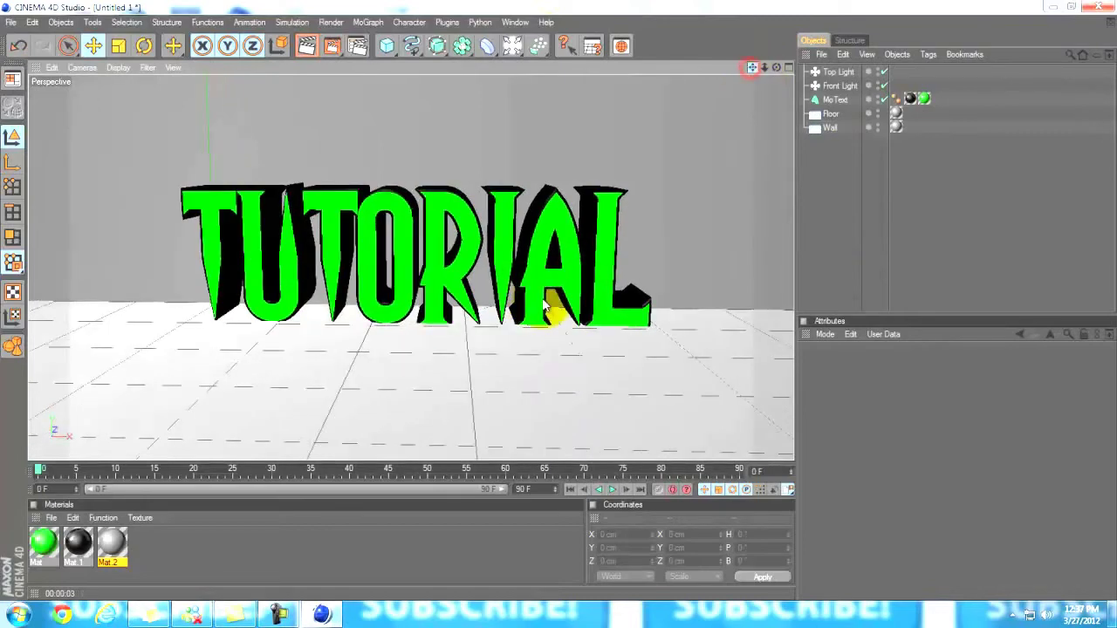
click(84, 70)
mouse_move(118, 67)
click(513, 45)
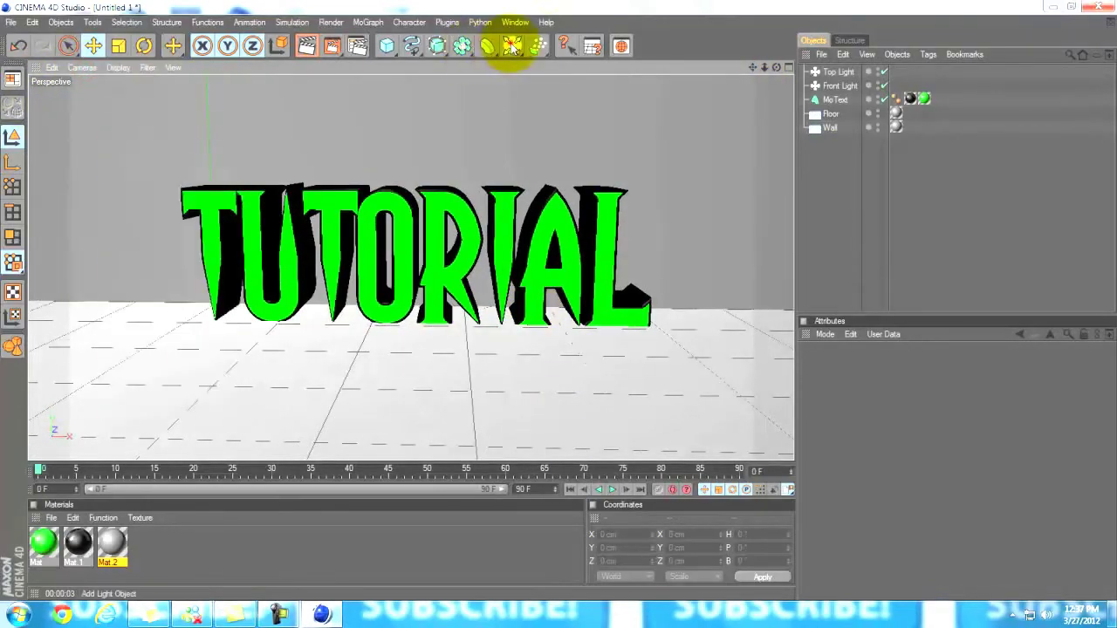
drag(514, 45, 574, 170)
drag(571, 105, 576, 143)
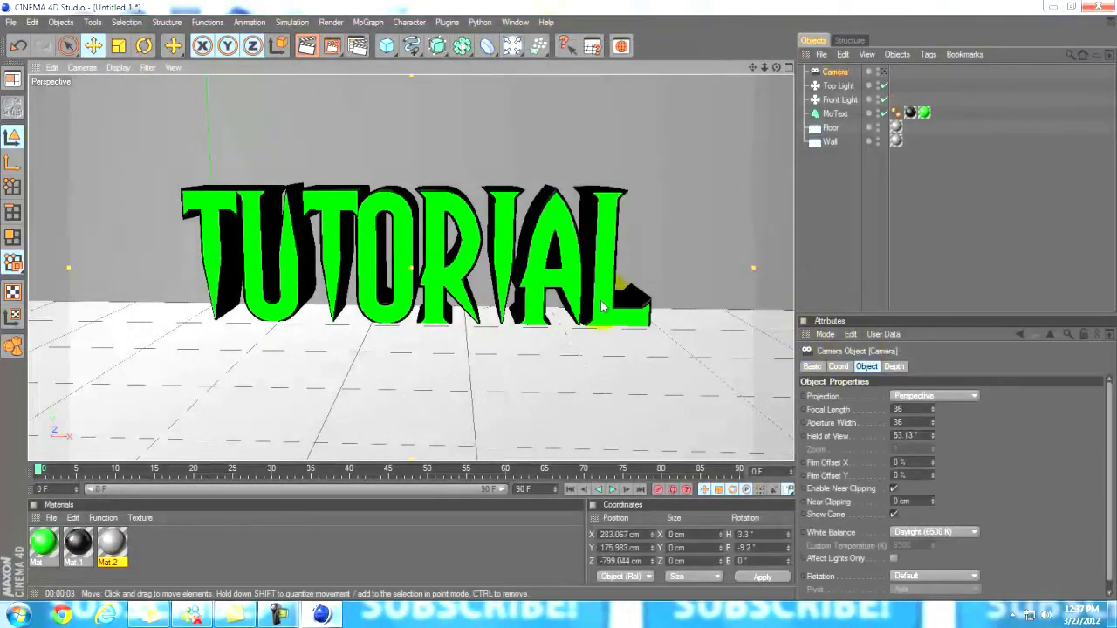
- Look through the new scene camera, frame the text, and record a keyframe at frame 25
click(82, 67)
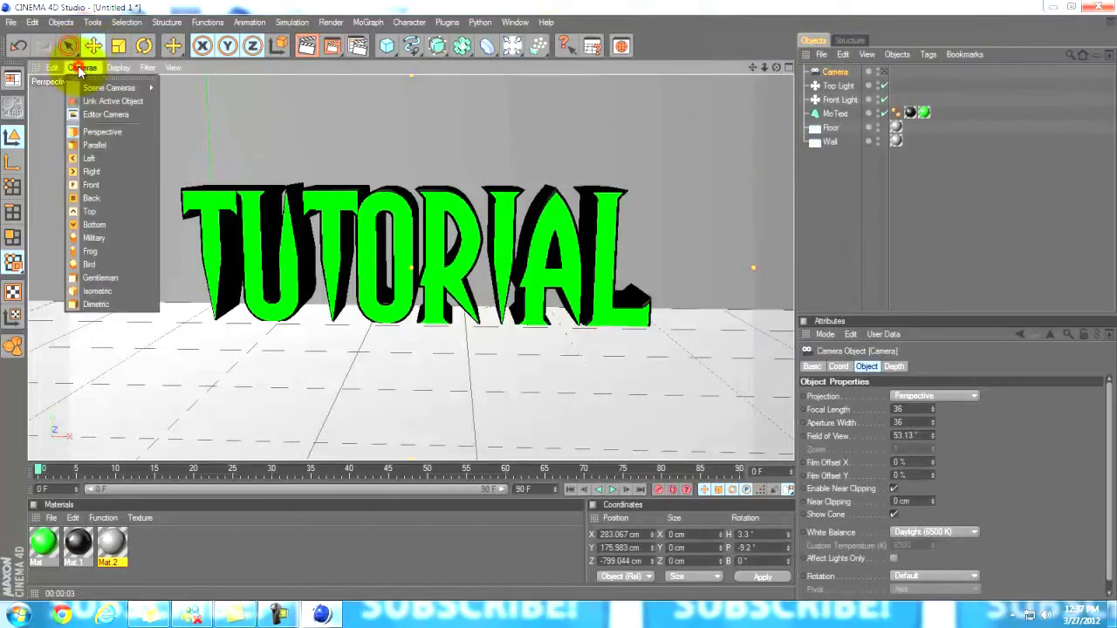
mouse_move(114, 87)
click(162, 89)
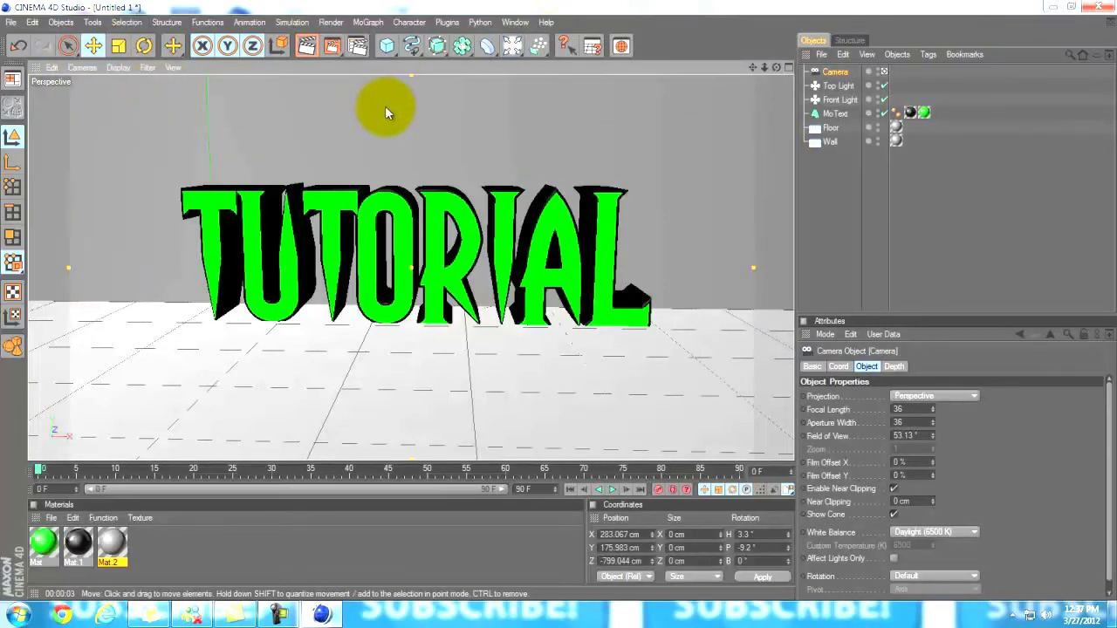
drag(756, 72, 560, 300)
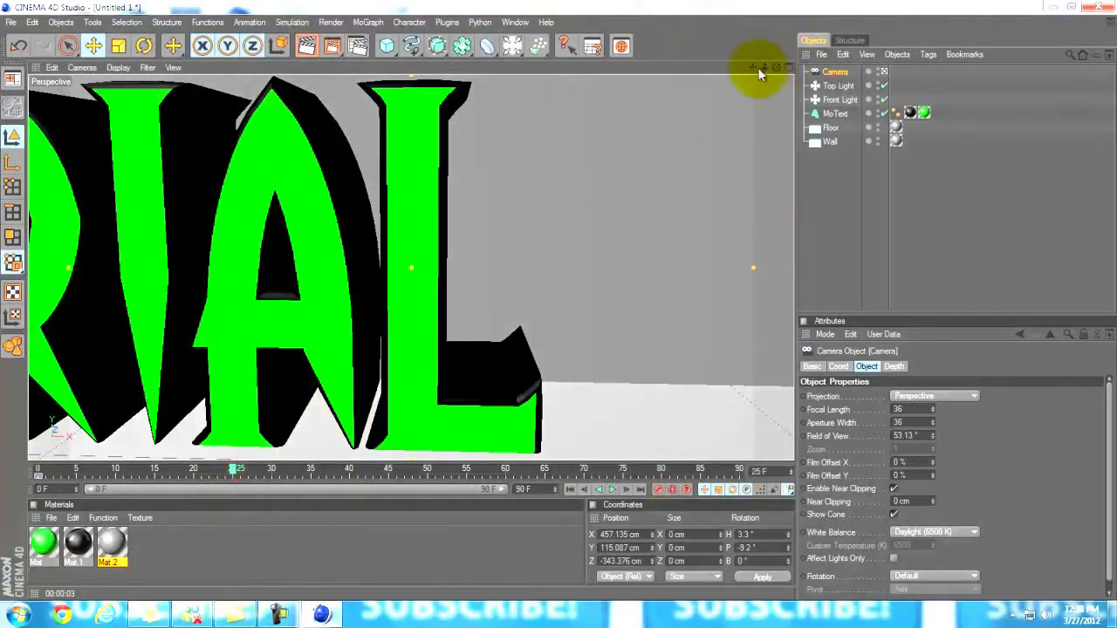
drag(752, 68, 558, 300)
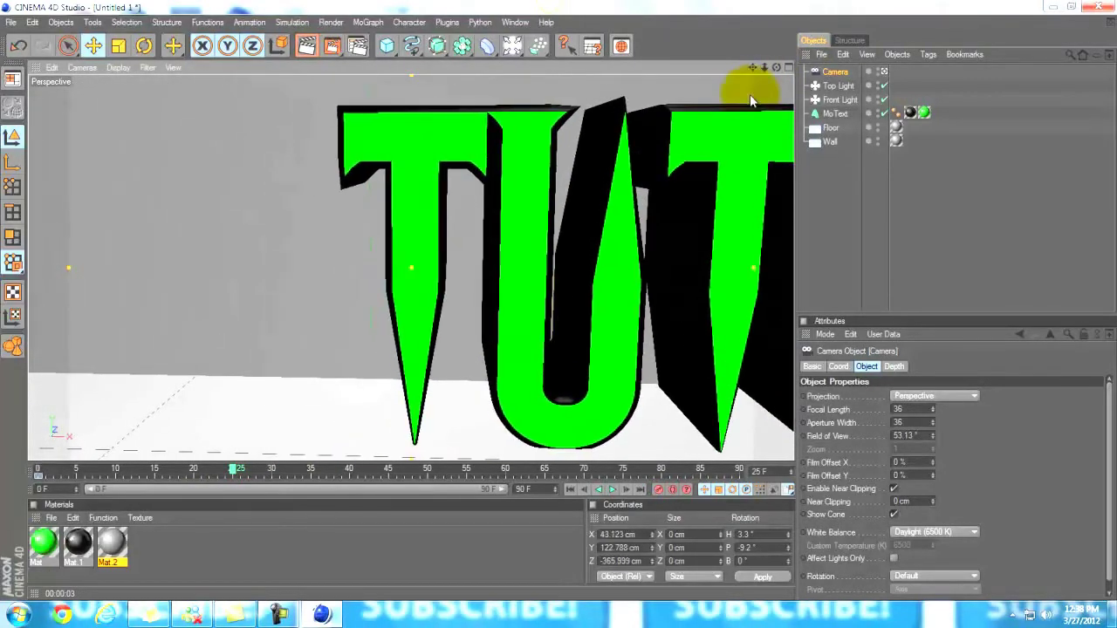
click(670, 491)
- Preview the animation from frame 0, scrub to around frame 40, and pull the camera back
click(39, 471)
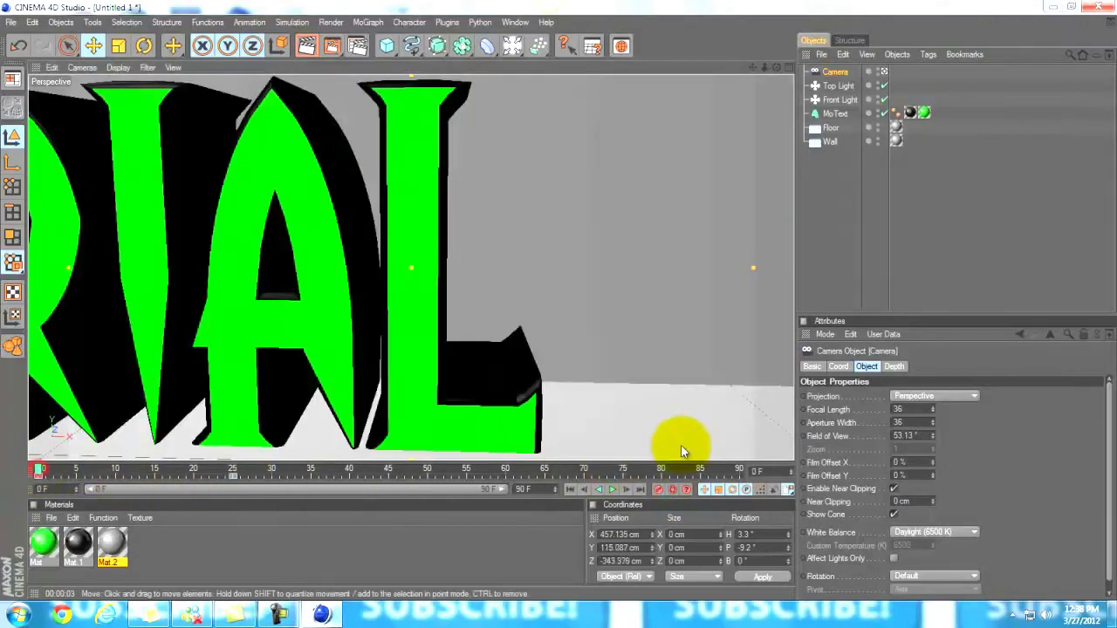
click(616, 491)
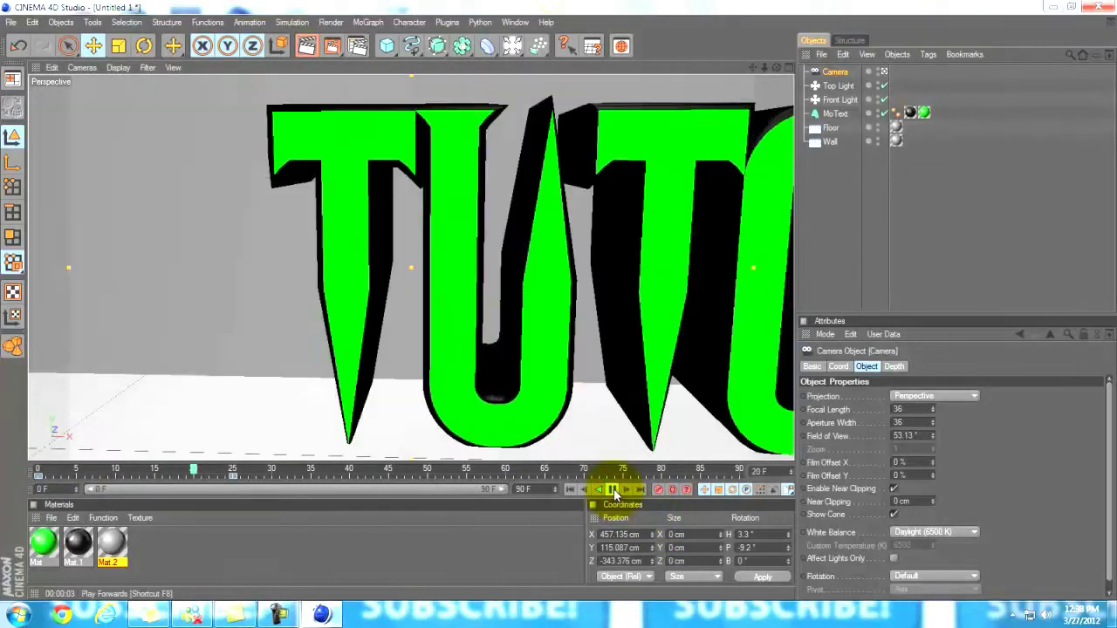
click(613, 490)
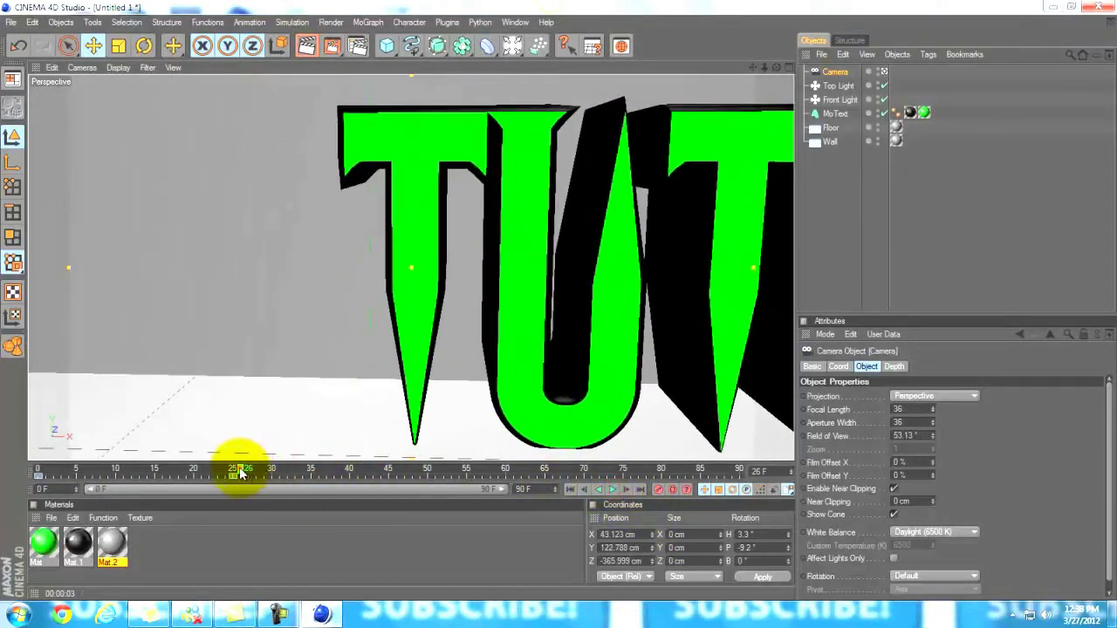
drag(241, 472, 431, 471)
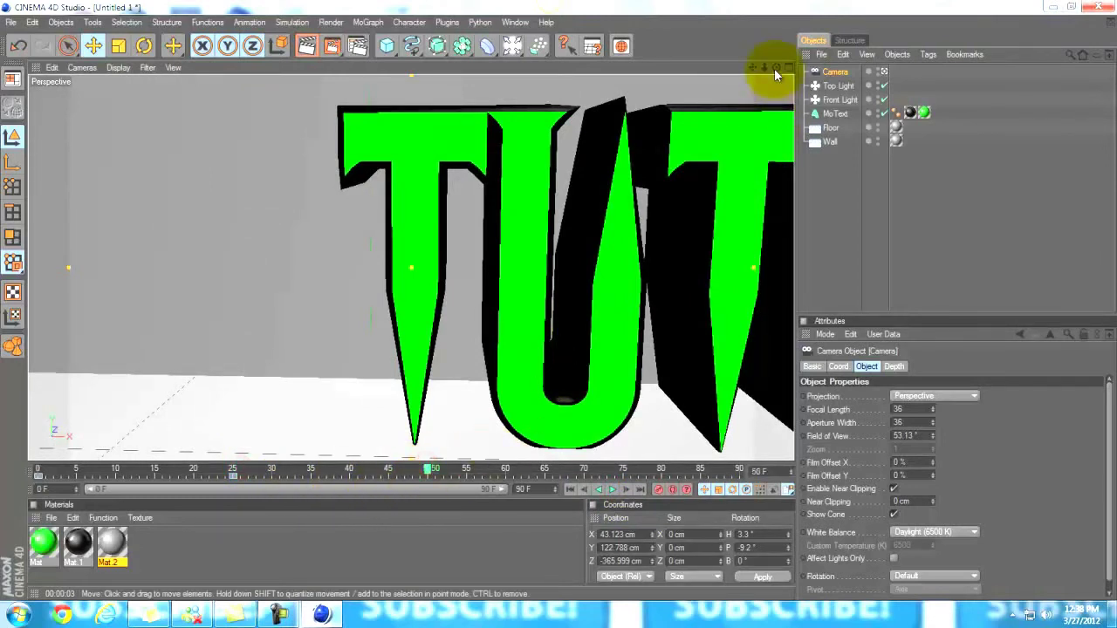
drag(774, 68, 561, 306)
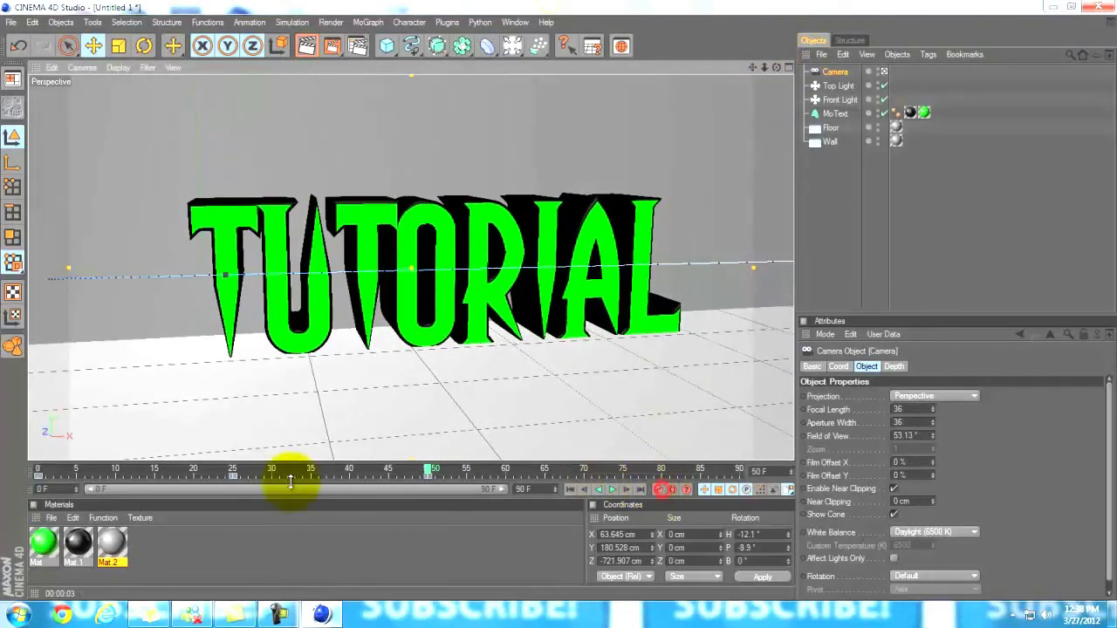
- Replay from frame 21, then at frame 75 rotate and pan the camera to frame all of TUTORIAL
click(200, 469)
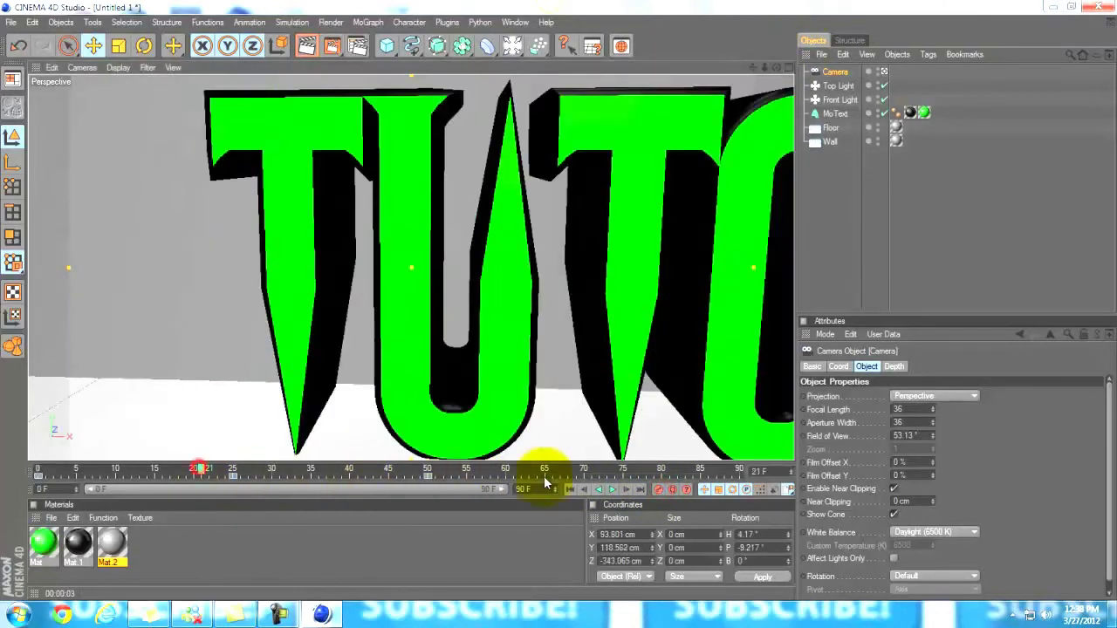
click(611, 494)
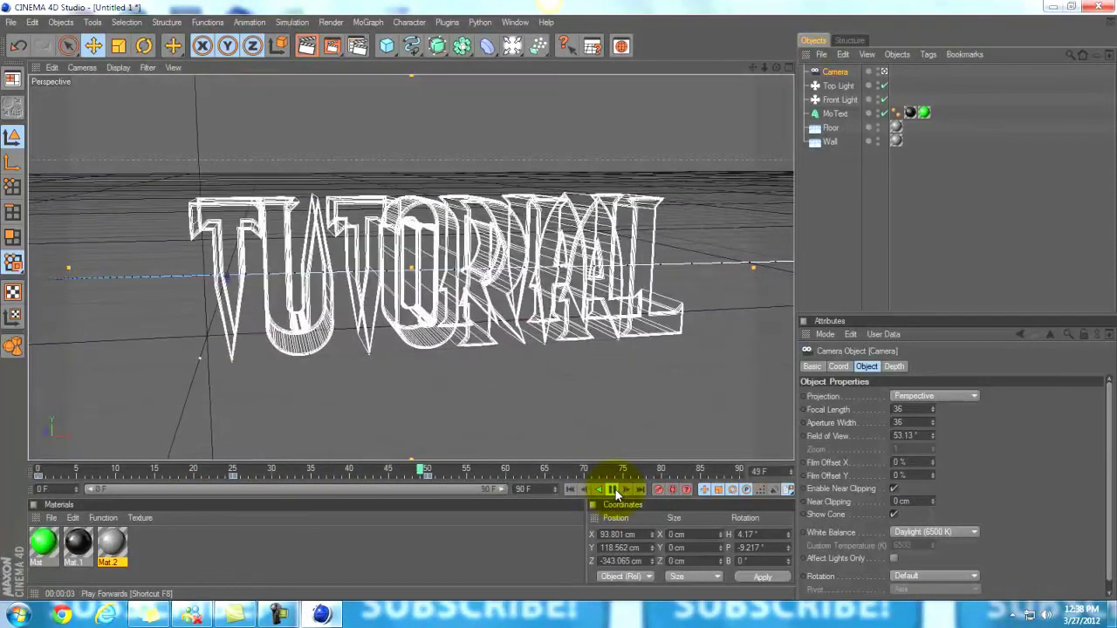
click(615, 489)
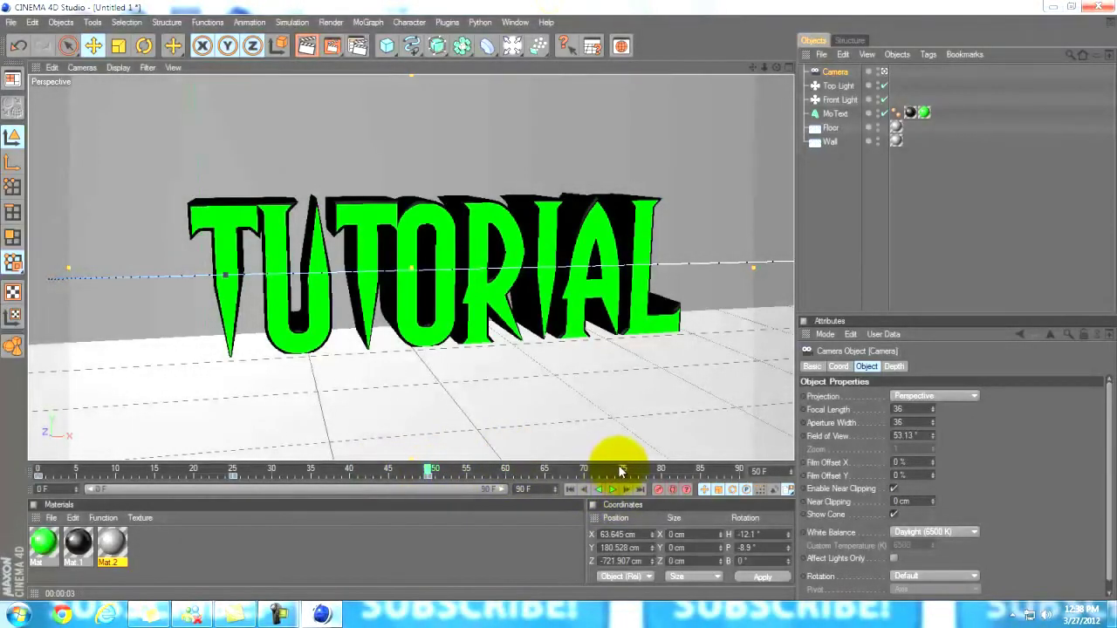
click(622, 472)
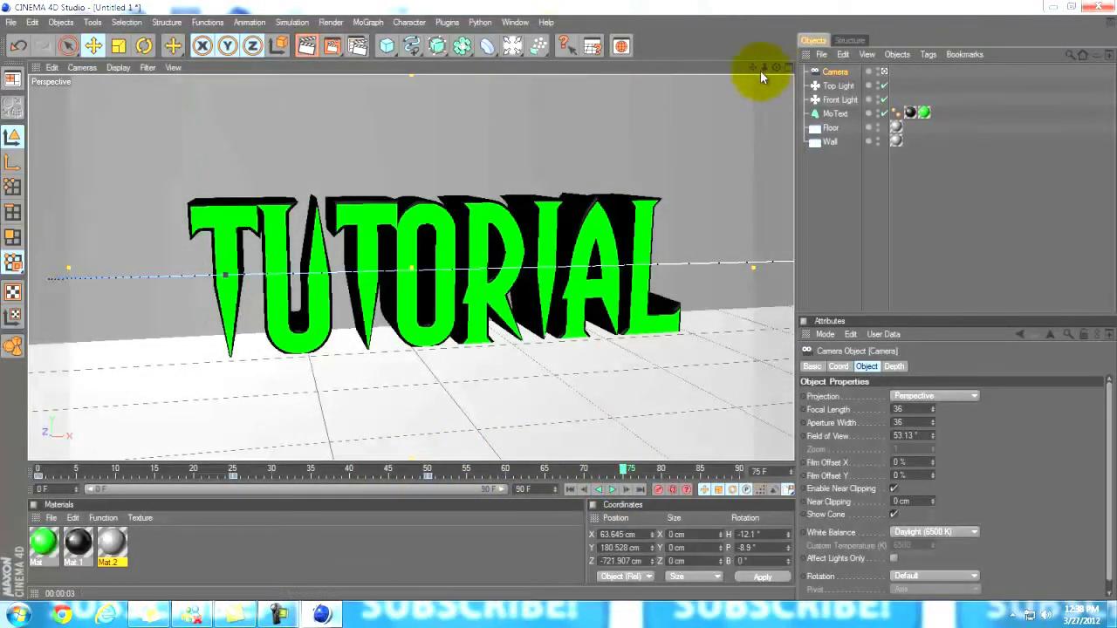
drag(776, 67, 559, 306)
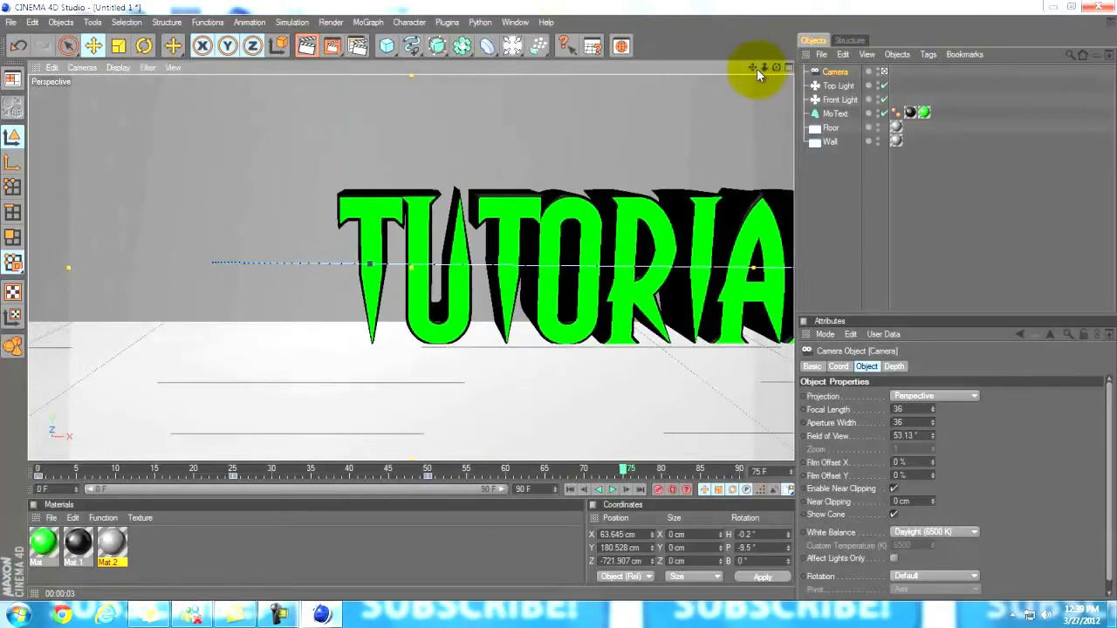
drag(757, 68, 556, 303)
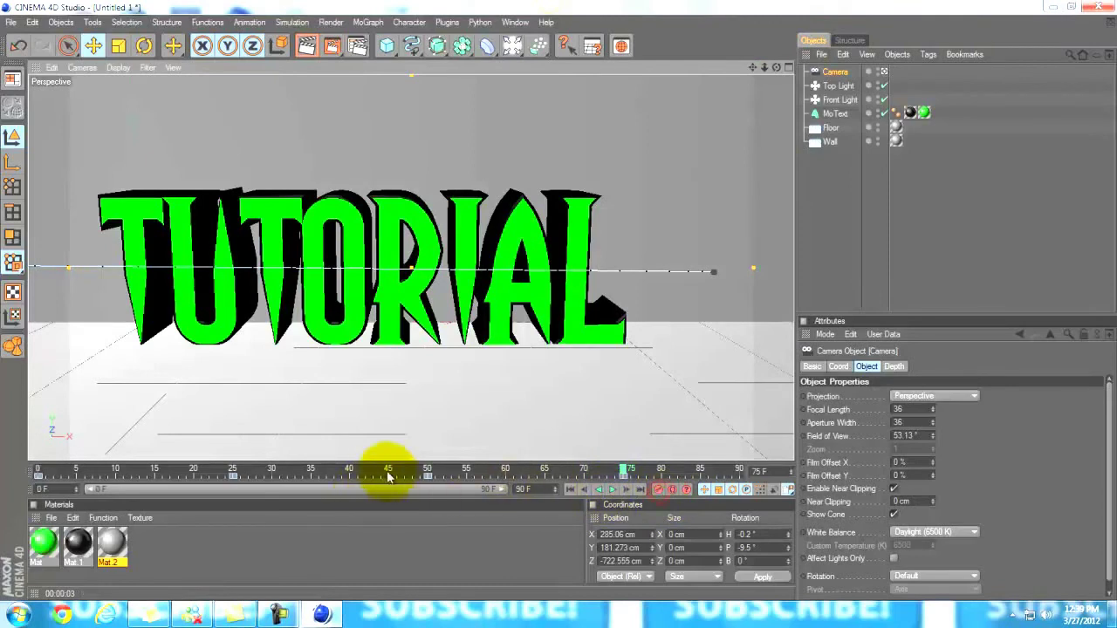
- Replay from frame 25, then at frame 80 push the camera in close on the ORIA letters
click(229, 472)
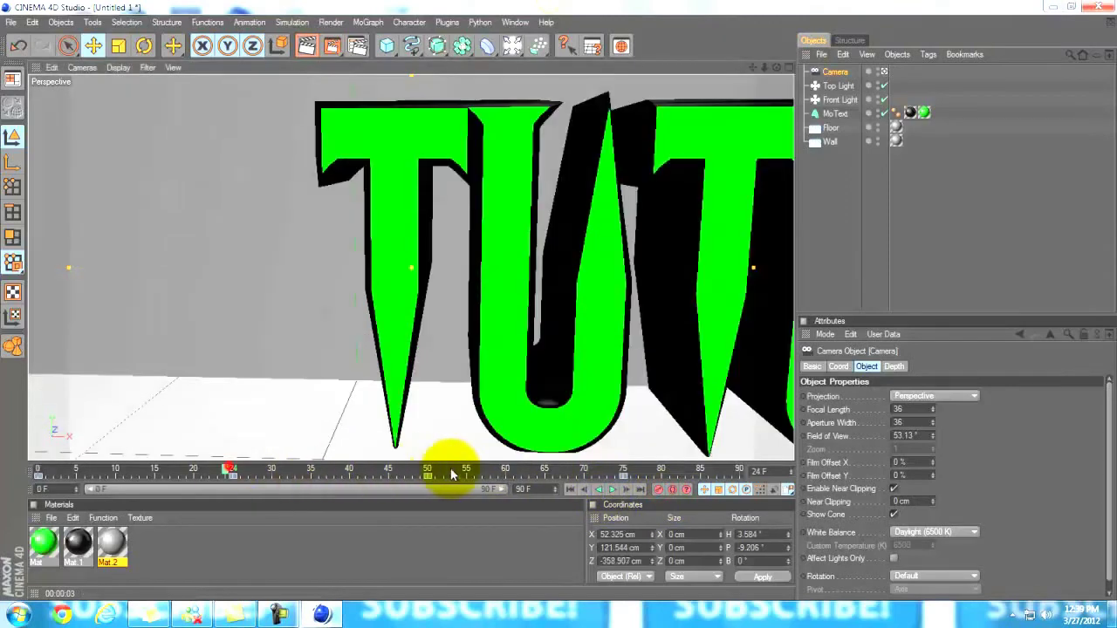
click(613, 489)
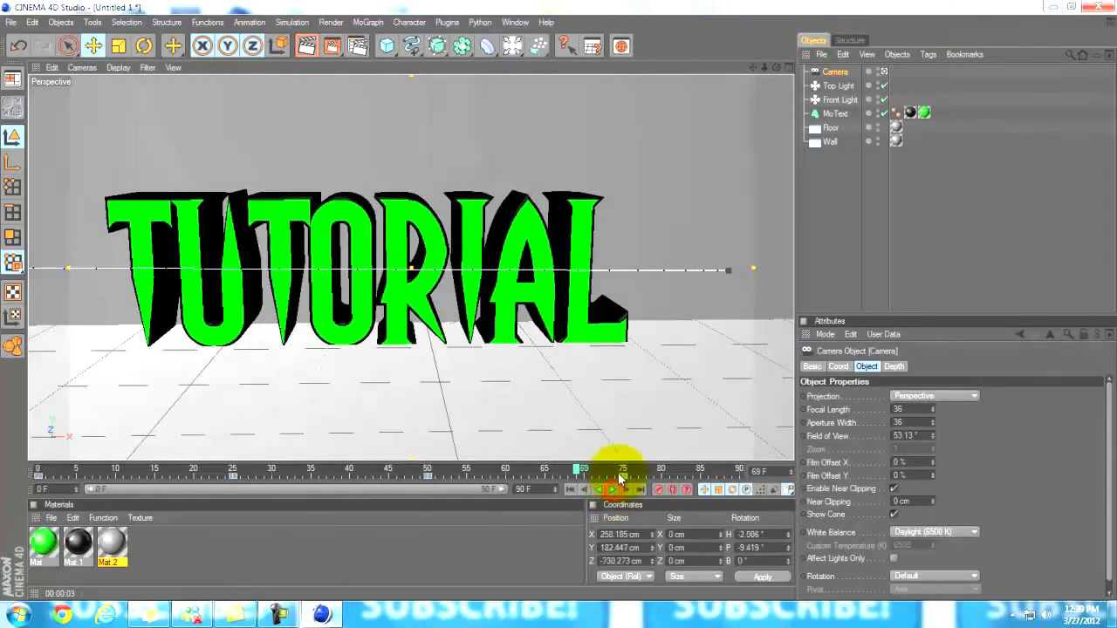
drag(623, 474, 659, 474)
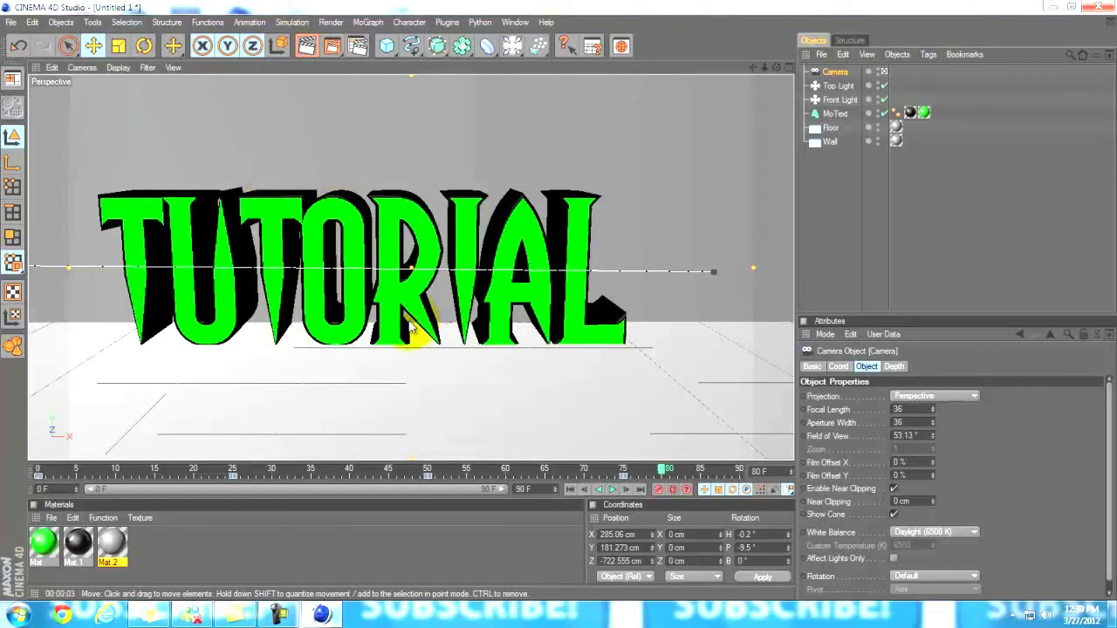
click(624, 472)
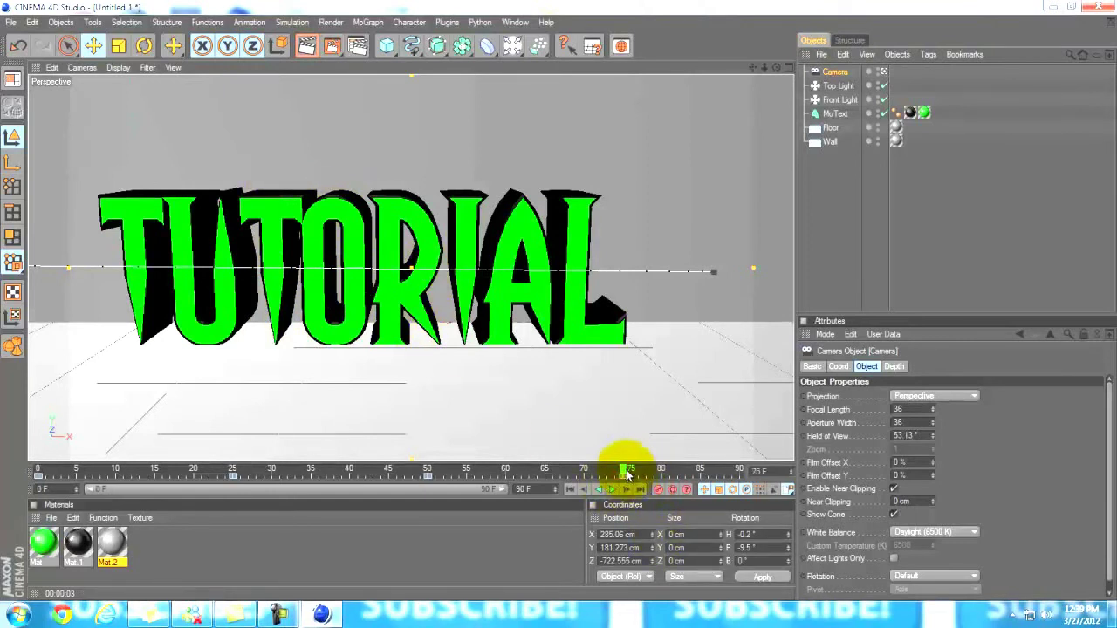
mouse_move(627, 474)
mouse_down()
mouse_move(640, 472)
mouse_move(623, 469)
mouse_up()
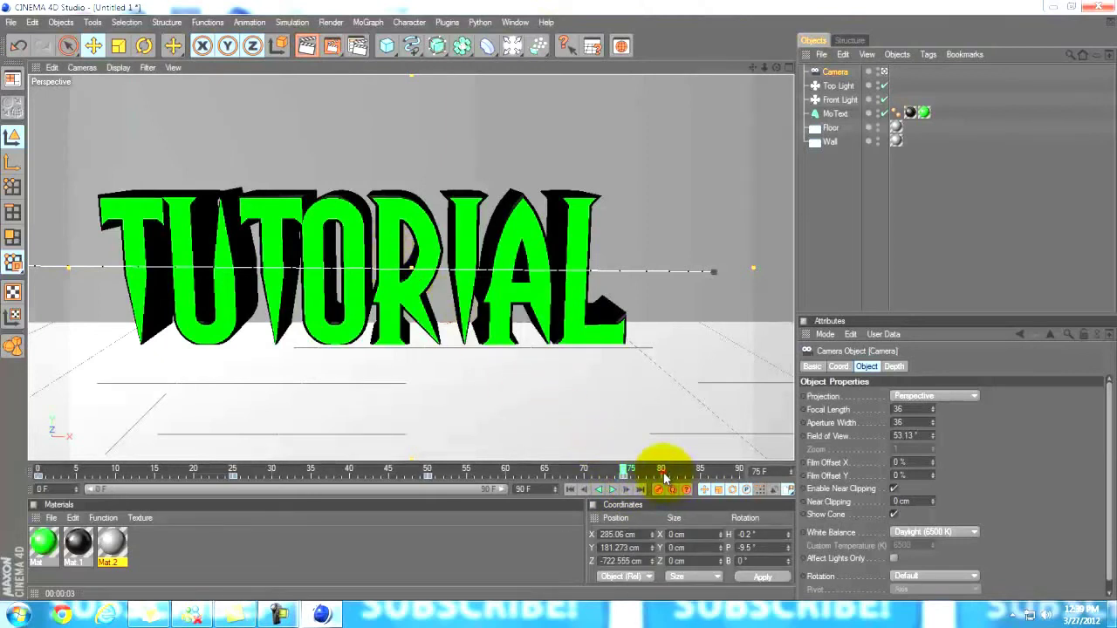
click(625, 471)
click(664, 472)
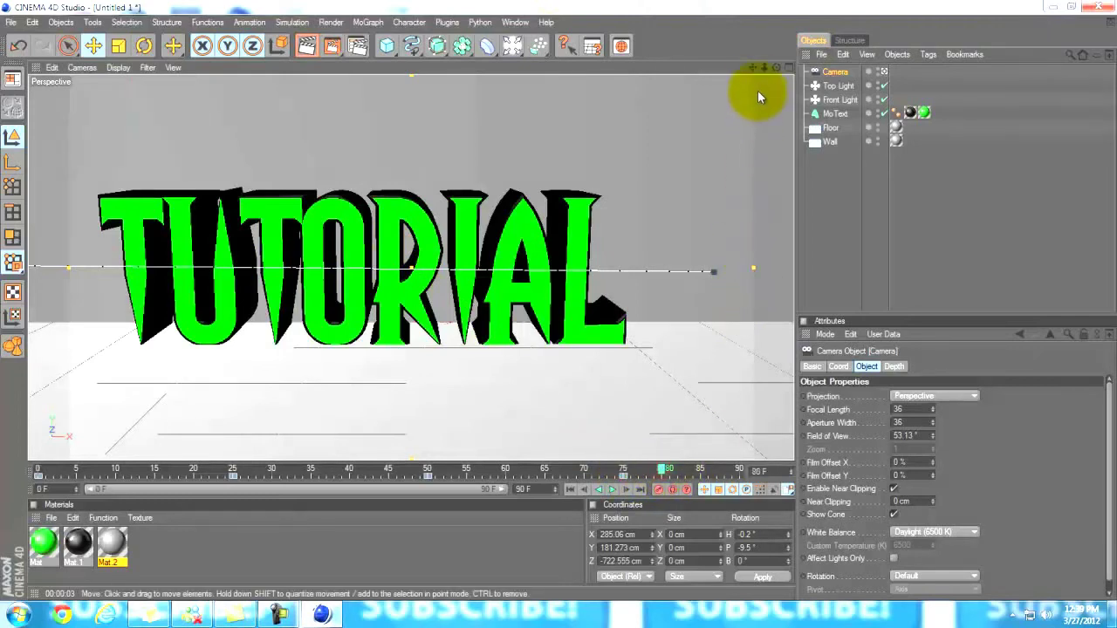
drag(765, 67, 559, 300)
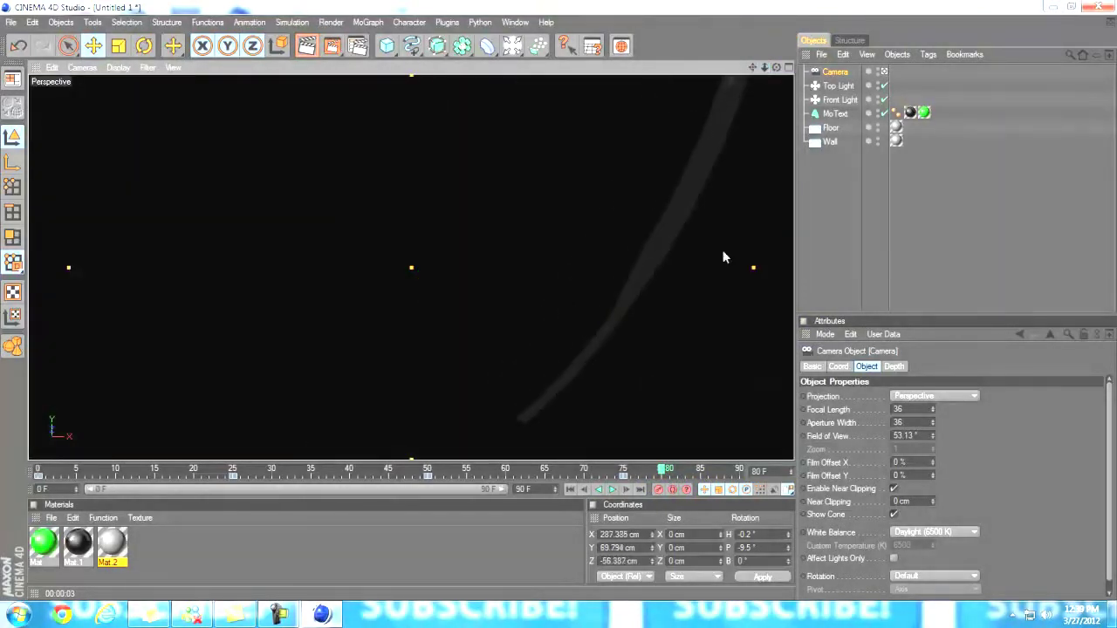
- Key the close-up camera at frame 80, play the full flythrough from frame 0, and return to frame 75
click(660, 489)
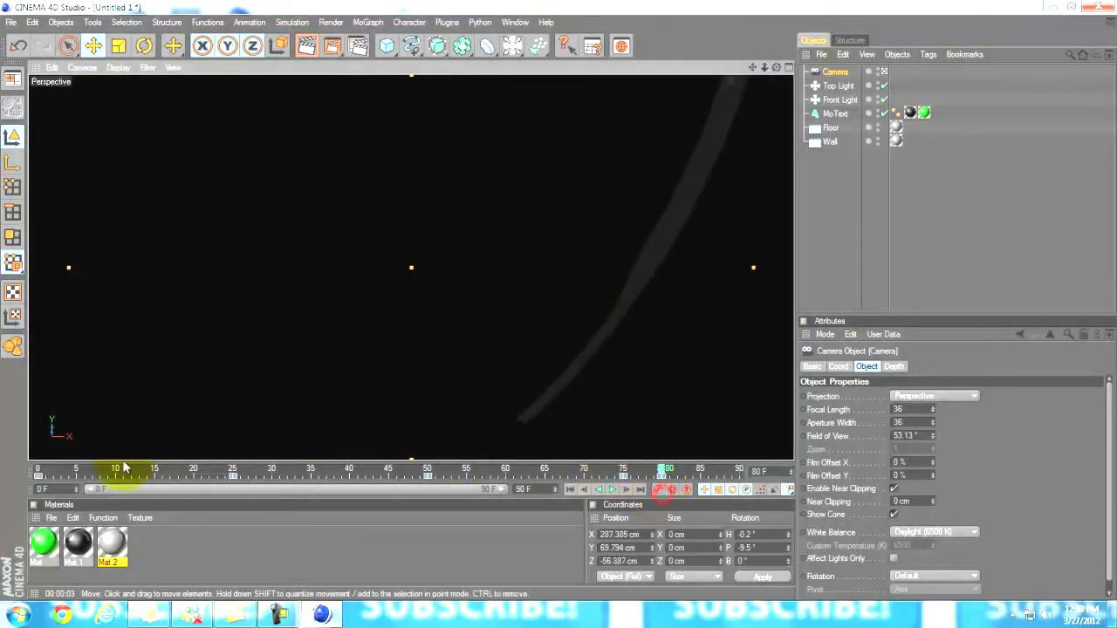
click(38, 471)
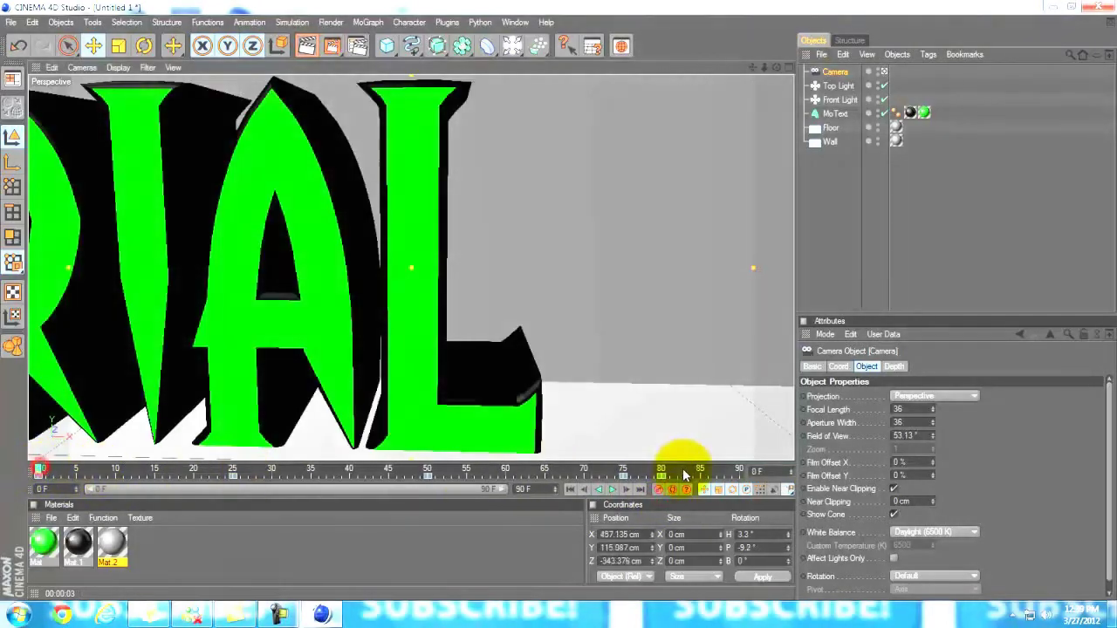
click(610, 489)
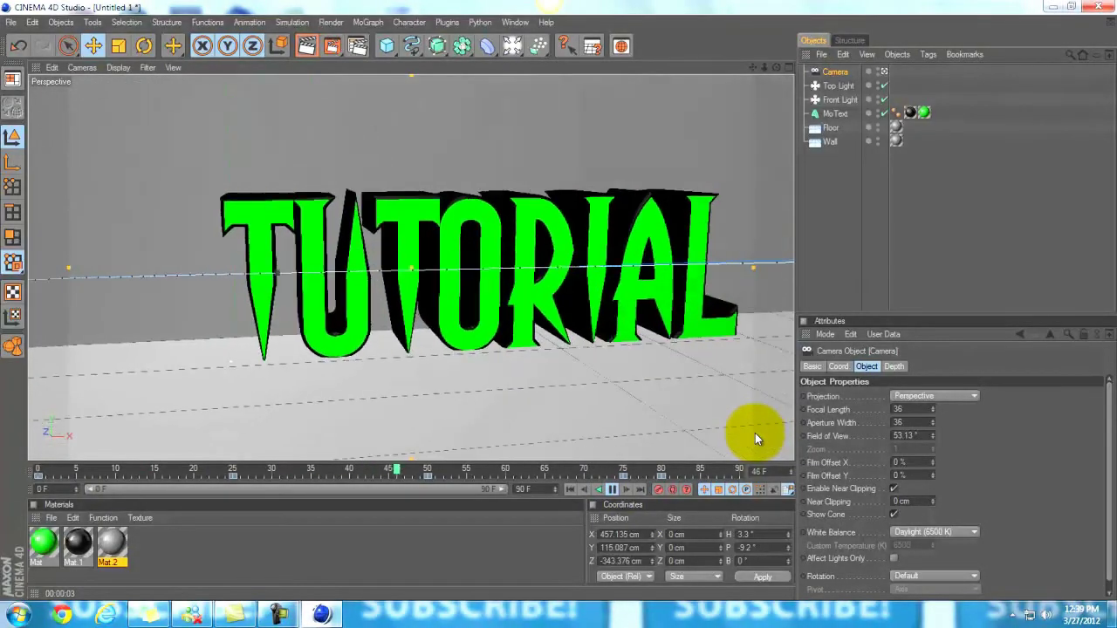
key(n)
key(h)
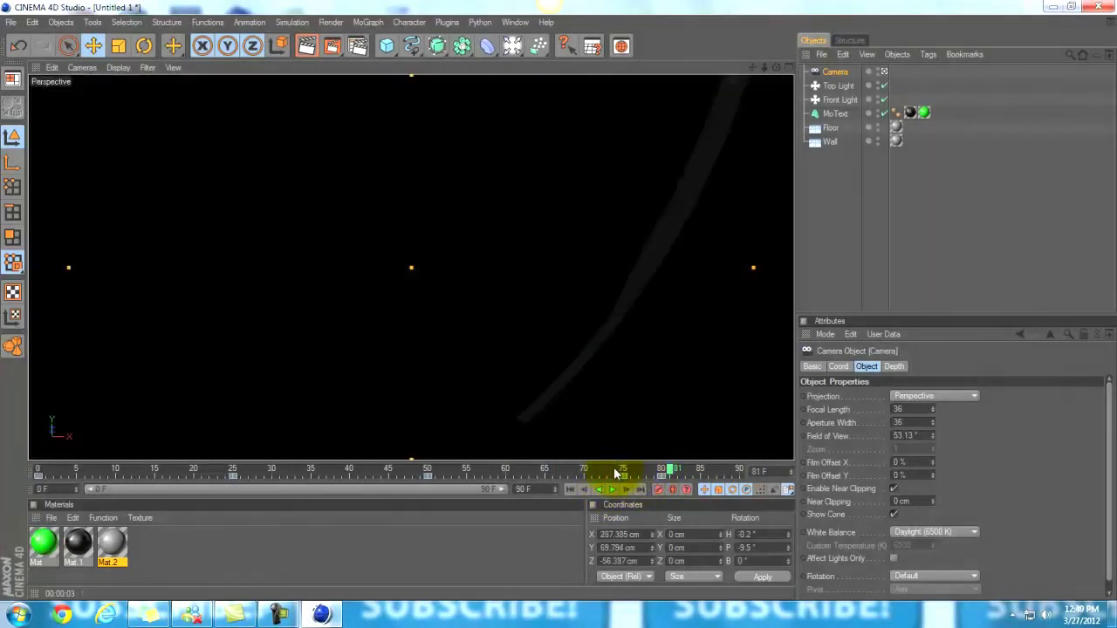
click(622, 472)
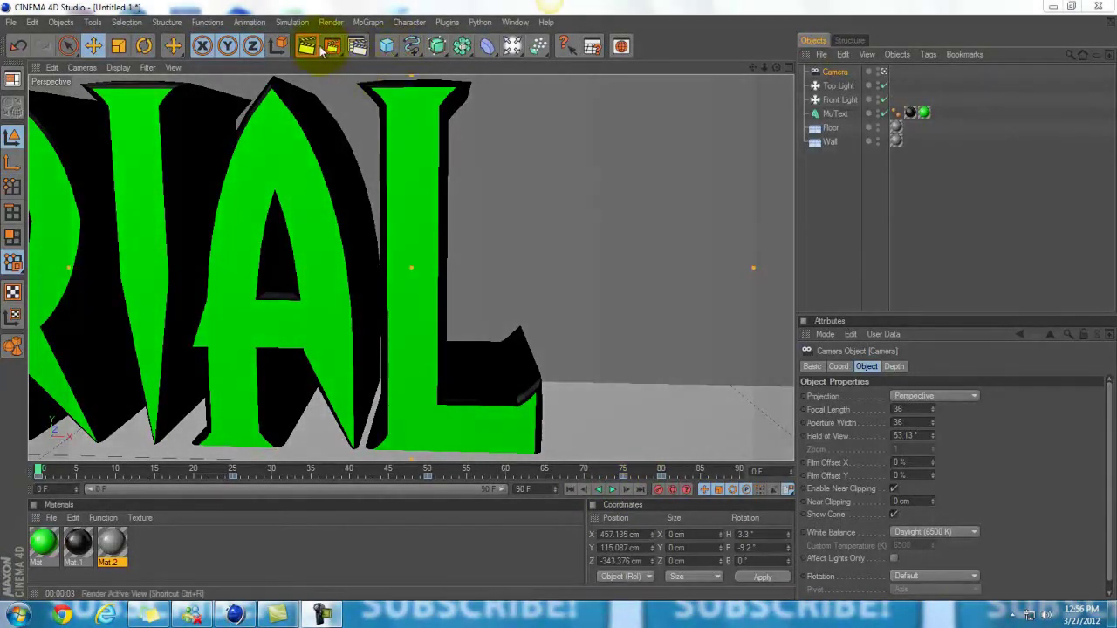
- Start a render to the Picture Viewer, cancel the Example.avi overwrite prompt, and close the preview
click(324, 49)
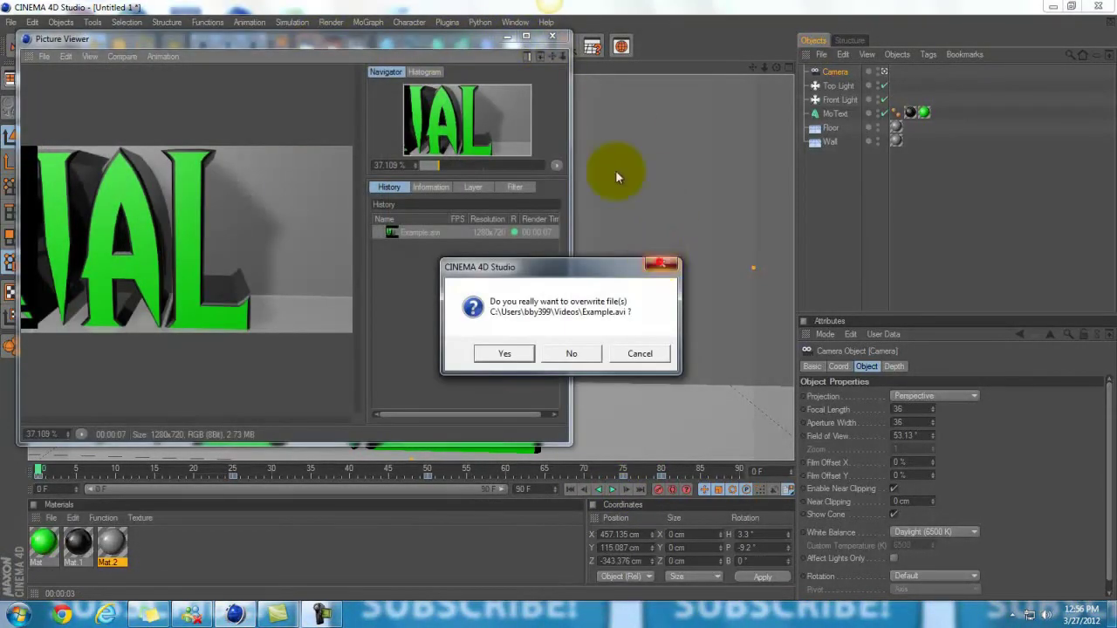
key(Escape)
click(552, 36)
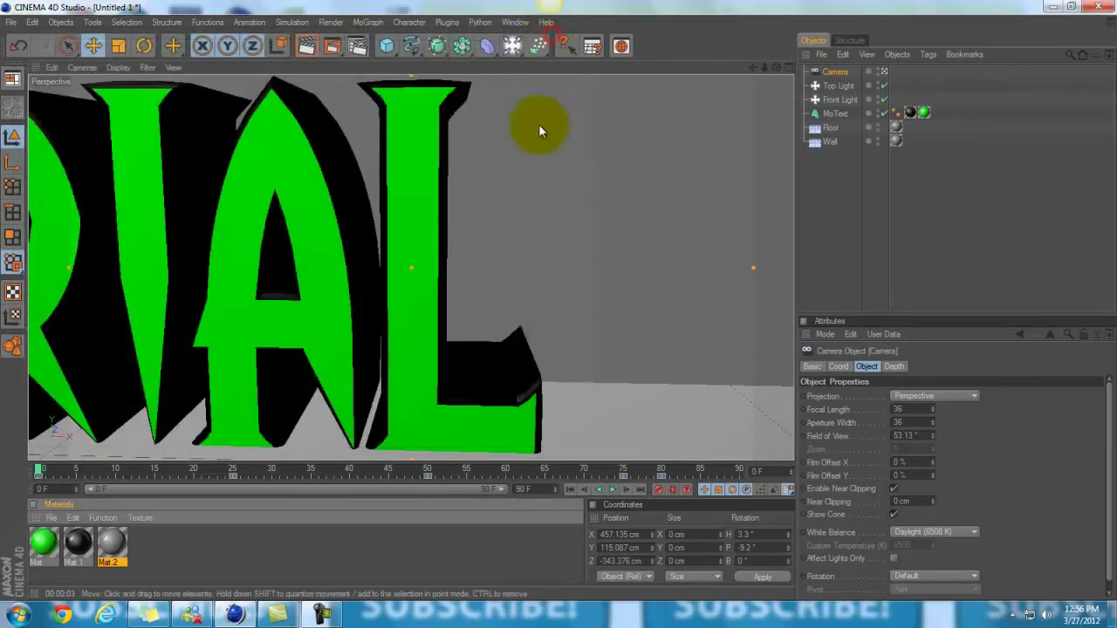
- Review the Render Settings output (1280x720, frames 0 to 85), then close the settings
click(357, 46)
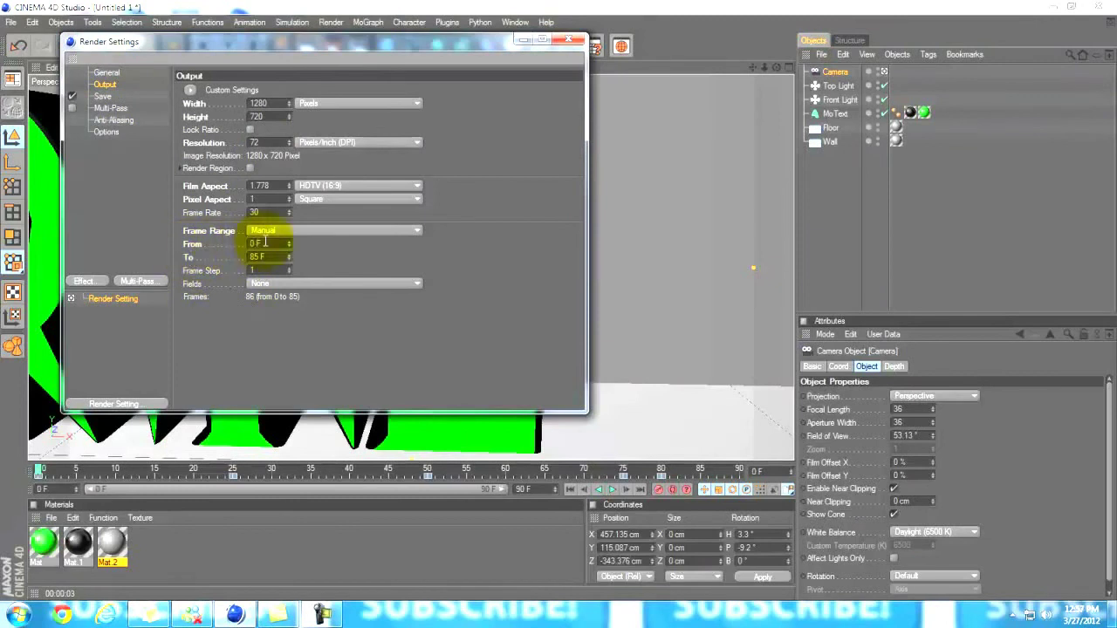
click(663, 473)
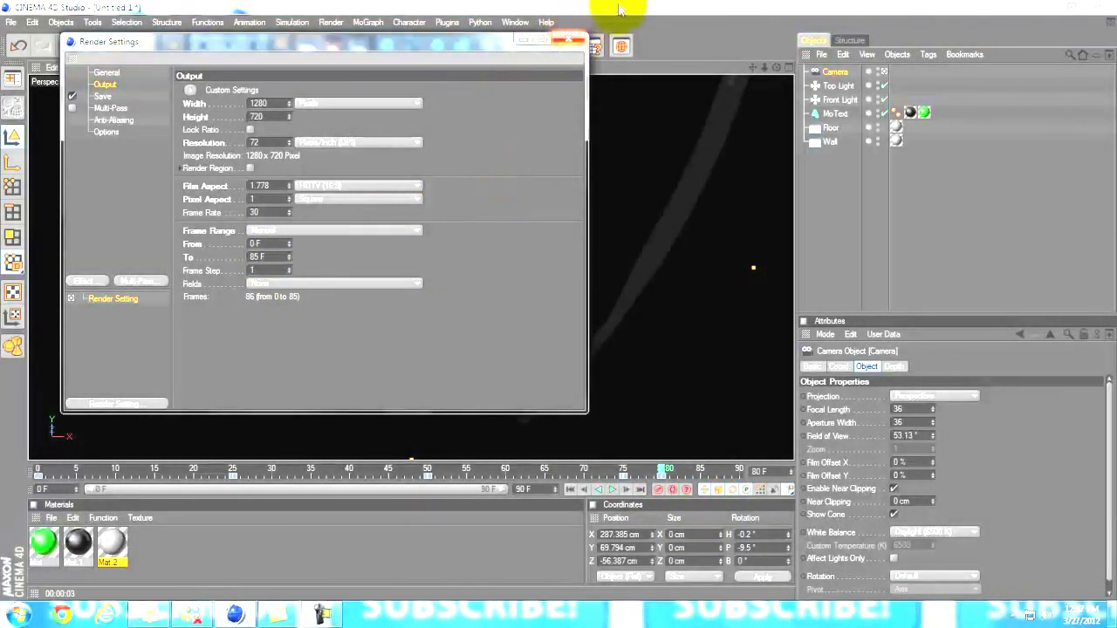
click(572, 39)
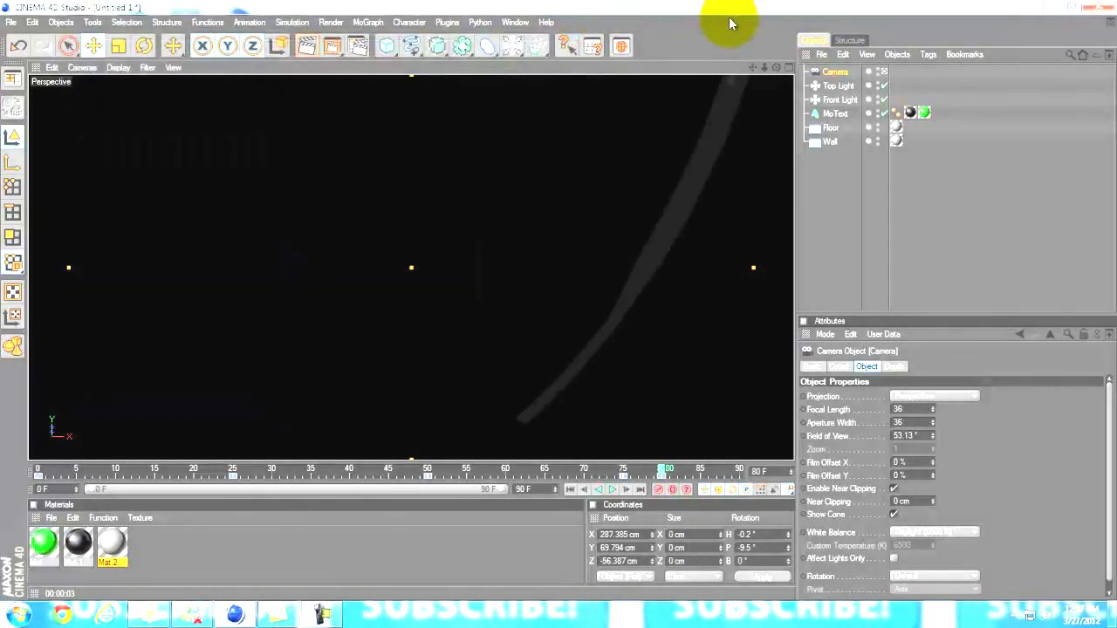